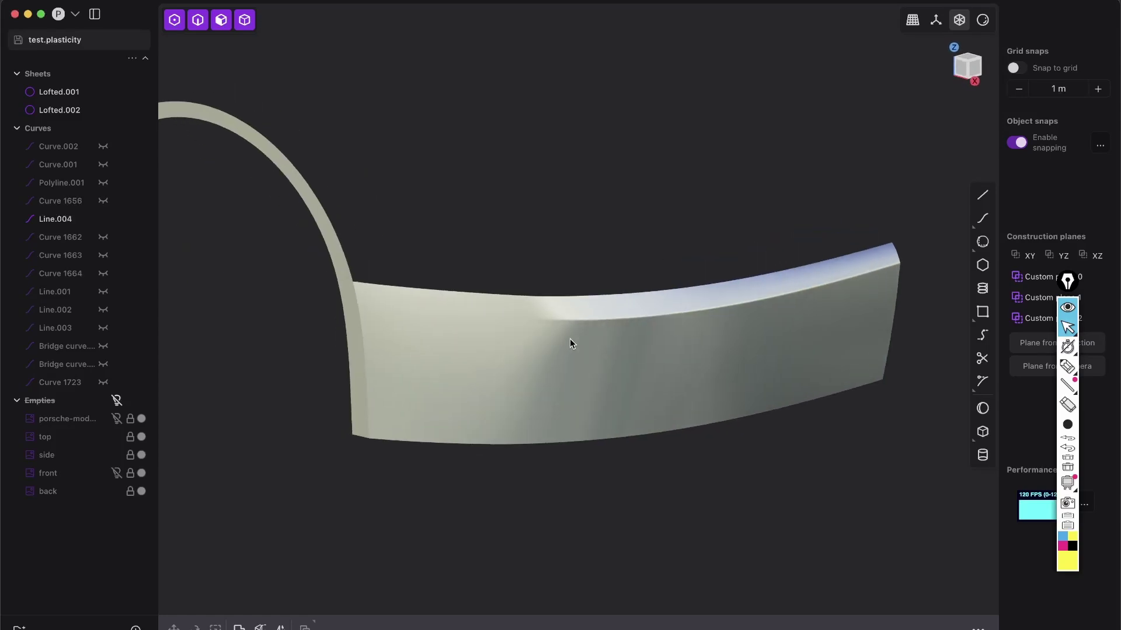
- Examine the shading of the blended crease transition on the lofted body panel from several angles
middle_click_drag(547, 378, 604, 387)
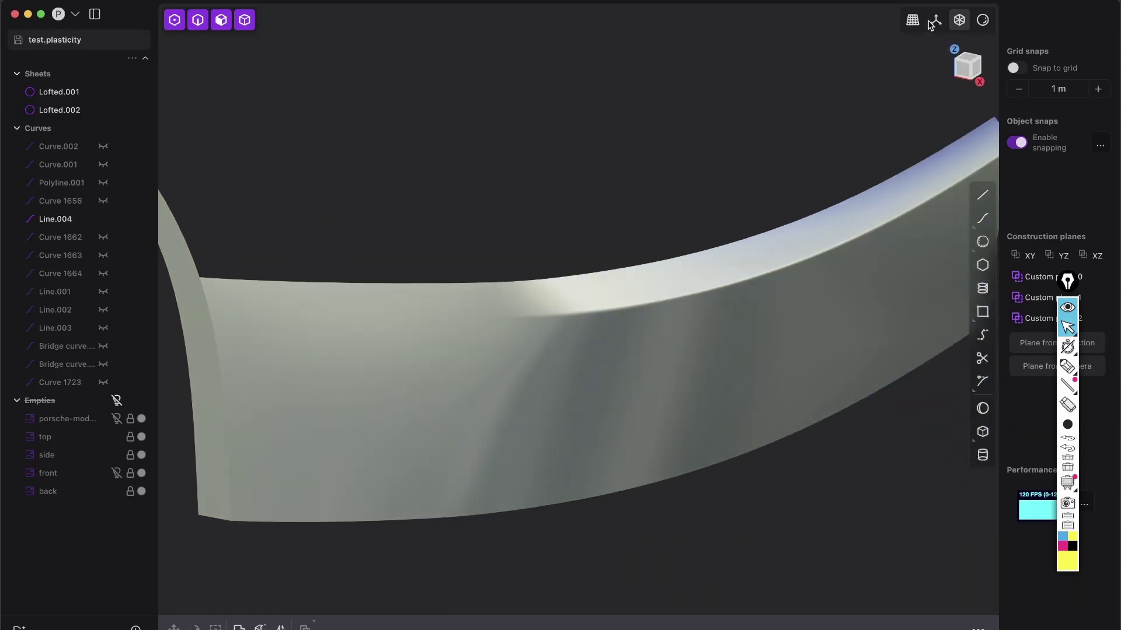
right_click(984, 26)
left_click(947, 81)
scroll(689, 320, "down", 5)
middle_click_drag(703, 317, 628, 342)
scroll(628, 342, "up", 5)
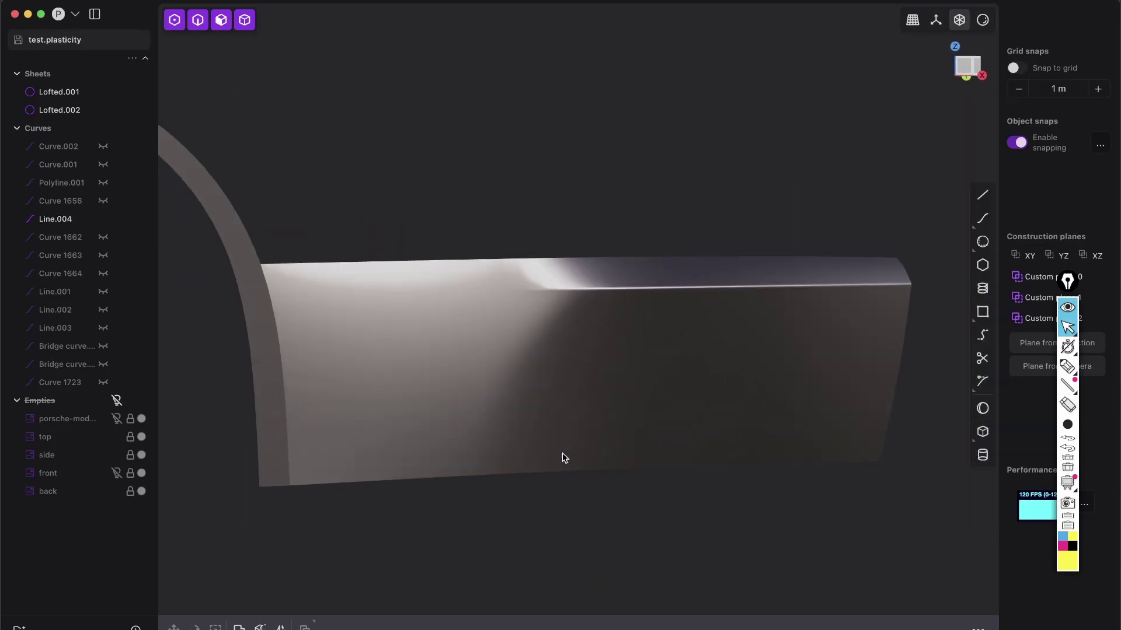
middle_click_drag(564, 458, 558, 317)
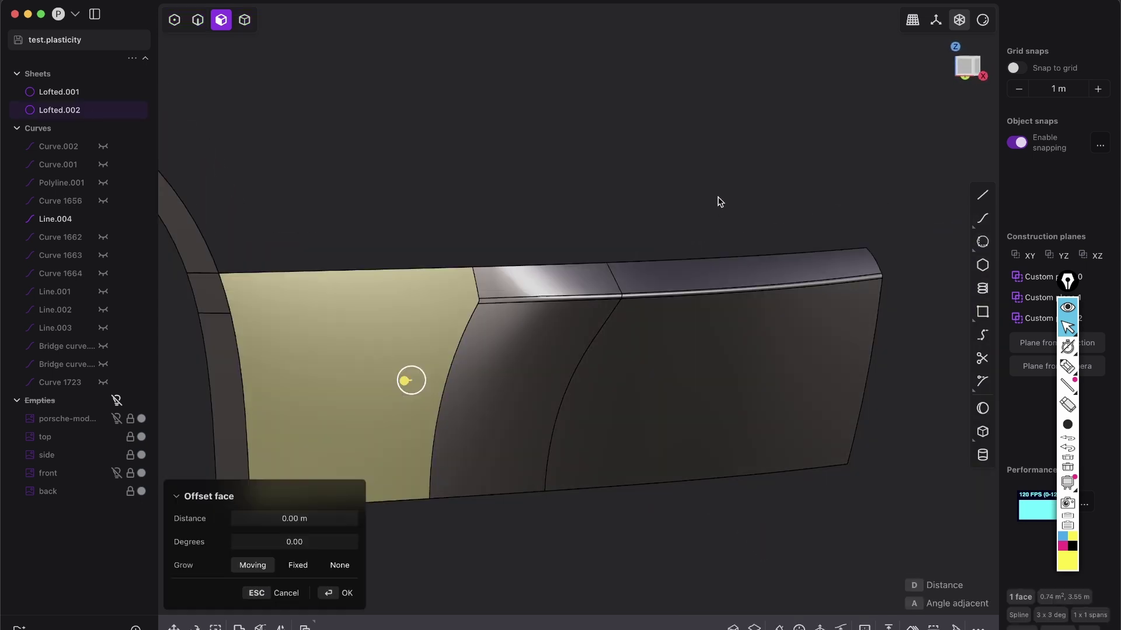
- Highlight the panel's upper and lower rear faces and its front face in turn to examine how the blend connects them
left_click(718, 201)
left_click(740, 270)
left_click(769, 350, "shift")
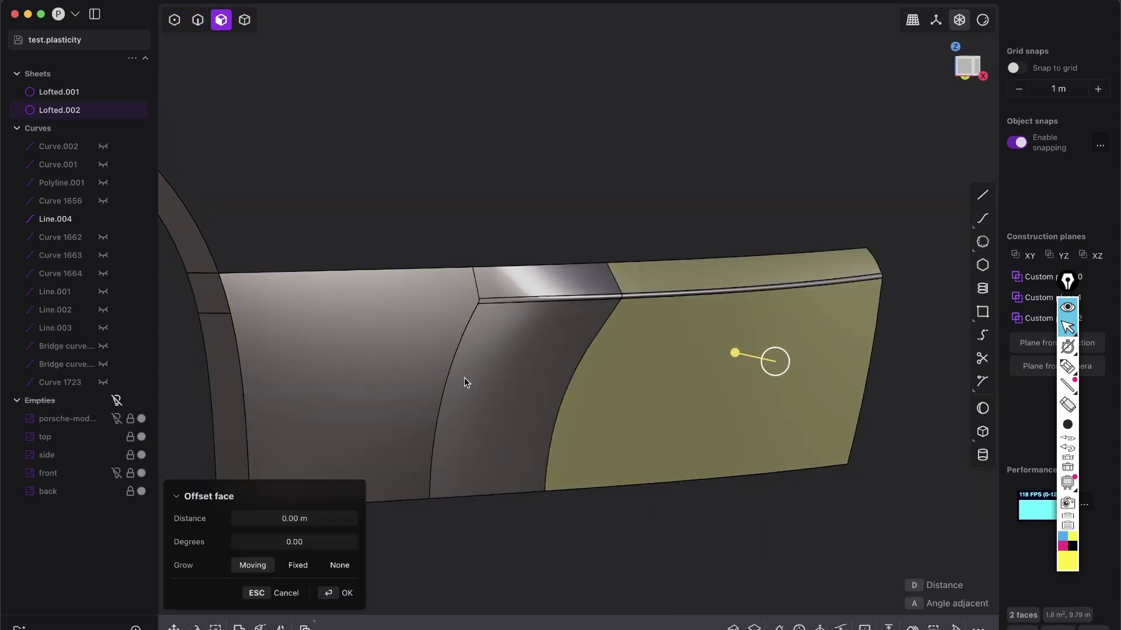
left_click(452, 372)
middle_click_drag(452, 372, 397, 353)
middle_click_drag(442, 277, 510, 311)
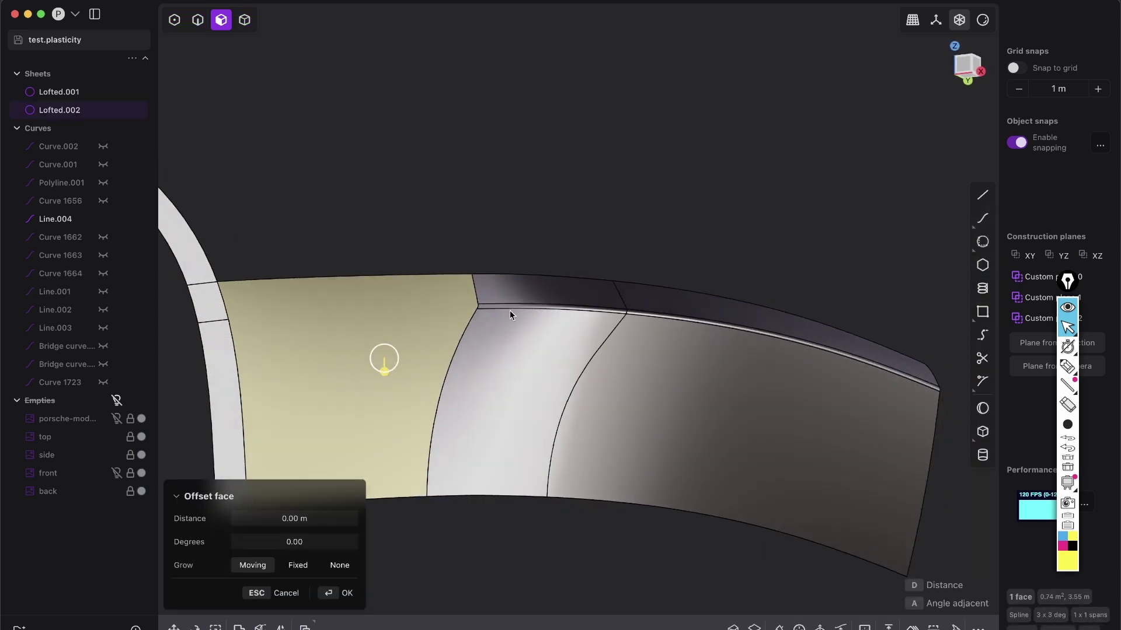
middle_click_drag(534, 375, 624, 411)
key("Escape")
- Switch to Photoshop and examine the Audi RS 7's rear quarter and other car photos on the reference sheet
left_click(423, 625)
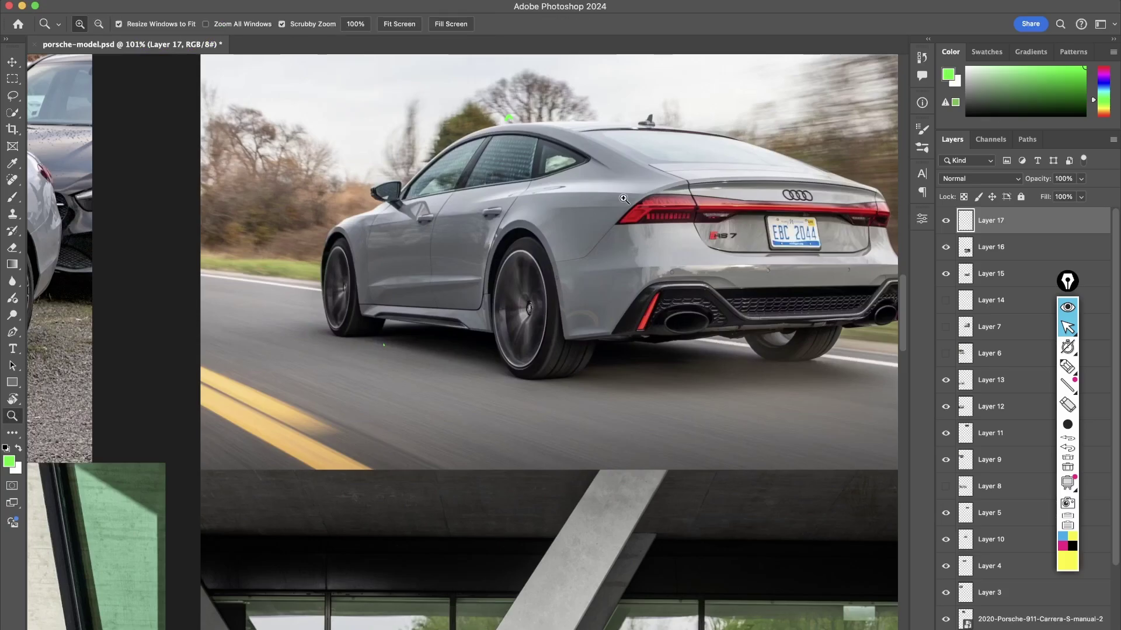
scroll(607, 199, "up", 3)
scroll(591, 305, "up", 2)
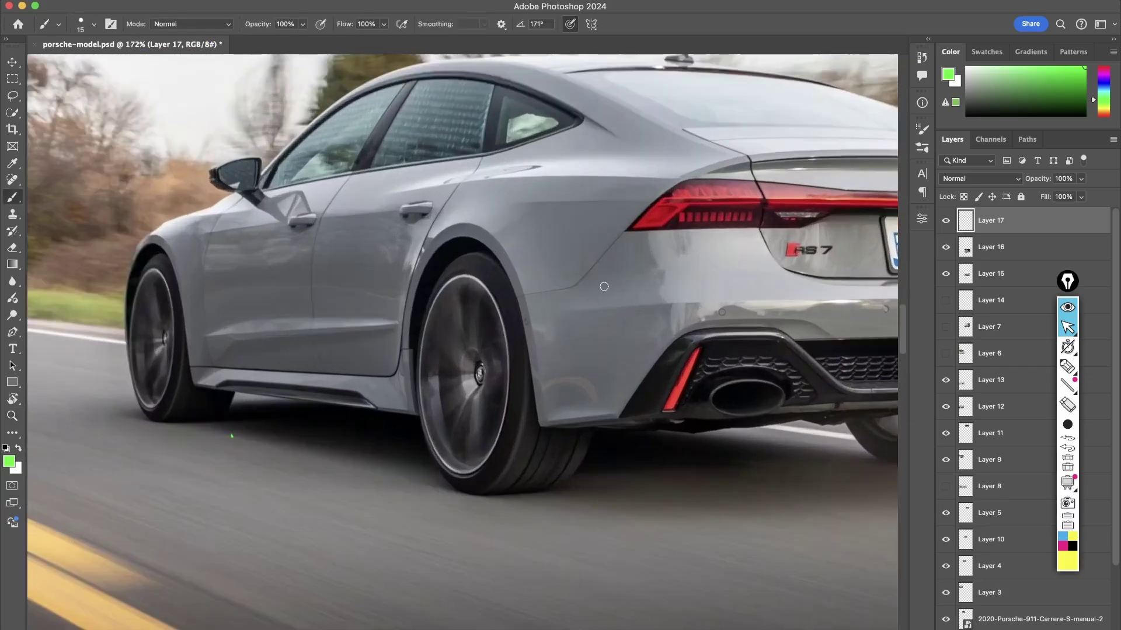
left_click_drag(575, 409, 522, 407, "super")
left_click_drag(584, 452, 437, 121)
left_click_drag(473, 400, 522, 398, "super")
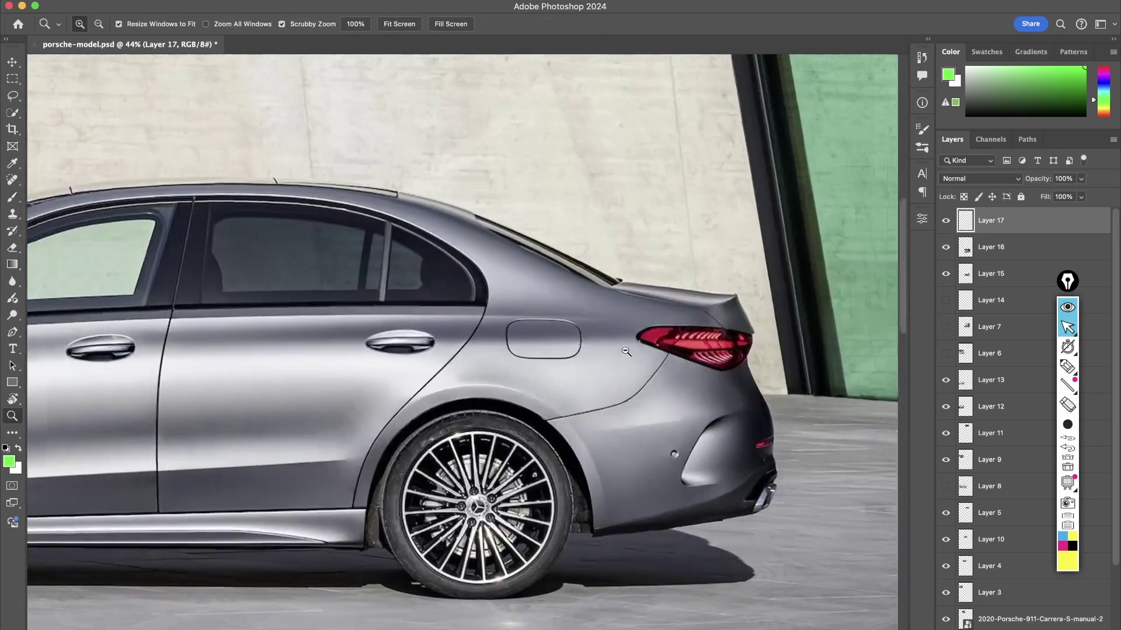
- Mark the surface transitions on the Mercedes rear quarter, its front fender and the Porsche rear bumper, undoing each mark
mouse_move(607, 424)
left_mouse_down()
mouse_move(587, 403)
mouse_move(602, 425)
left_mouse_up()
mouse_move(759, 370)
left_mouse_down()
mouse_move(711, 339)
mouse_move(732, 329)
left_mouse_up()
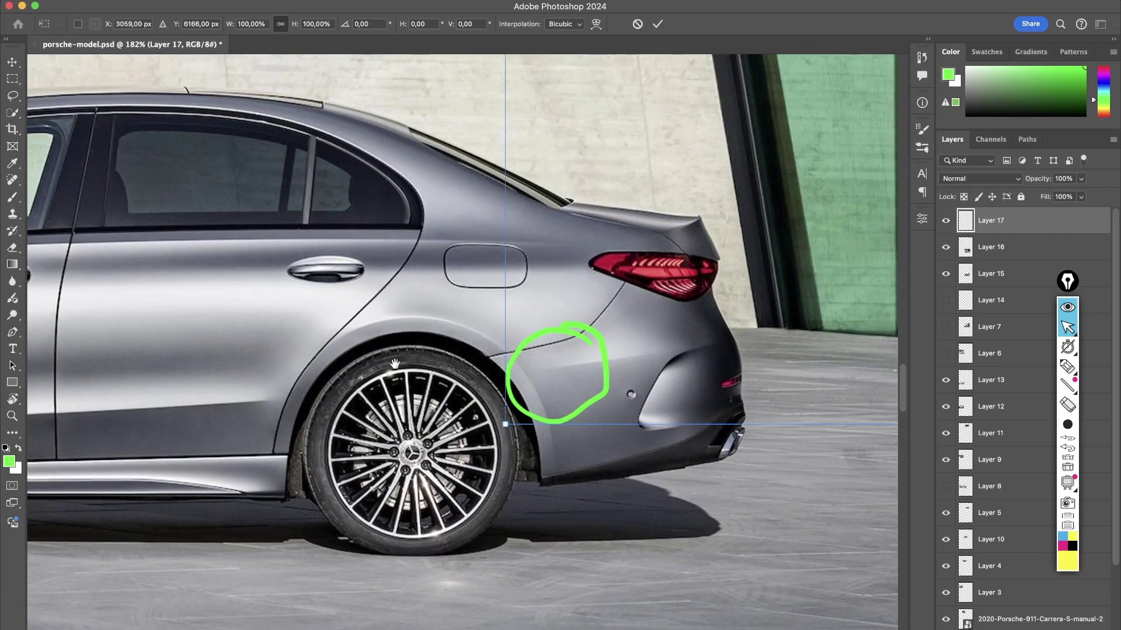
key("super+z")
scroll(595, 399, "left", 10)
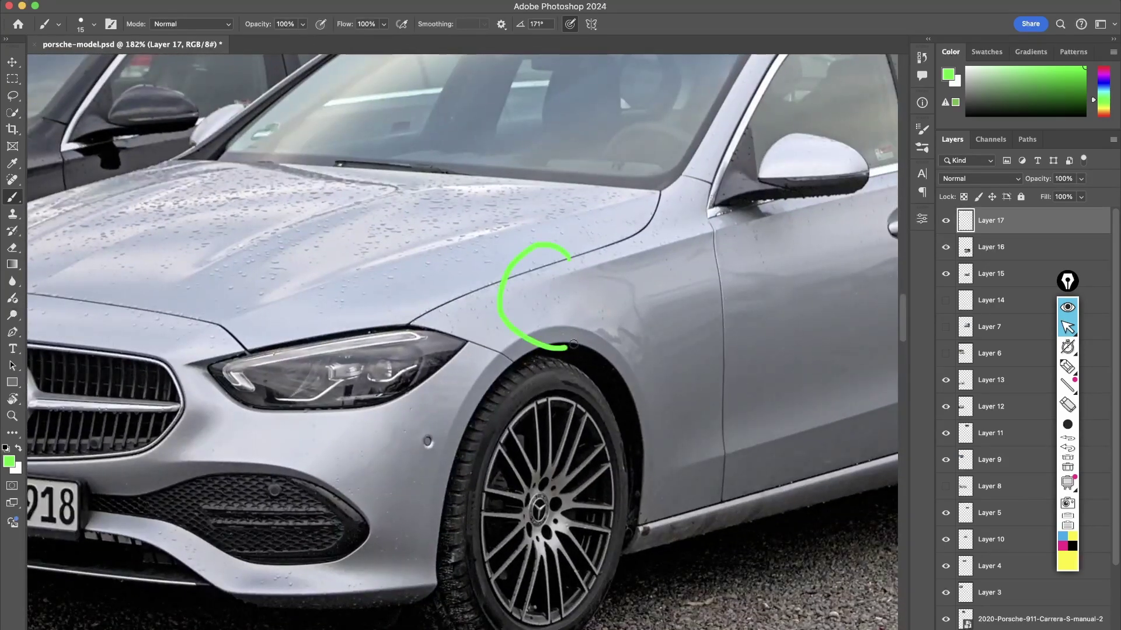
key("super+z")
left_click_drag(681, 304, 617, 325)
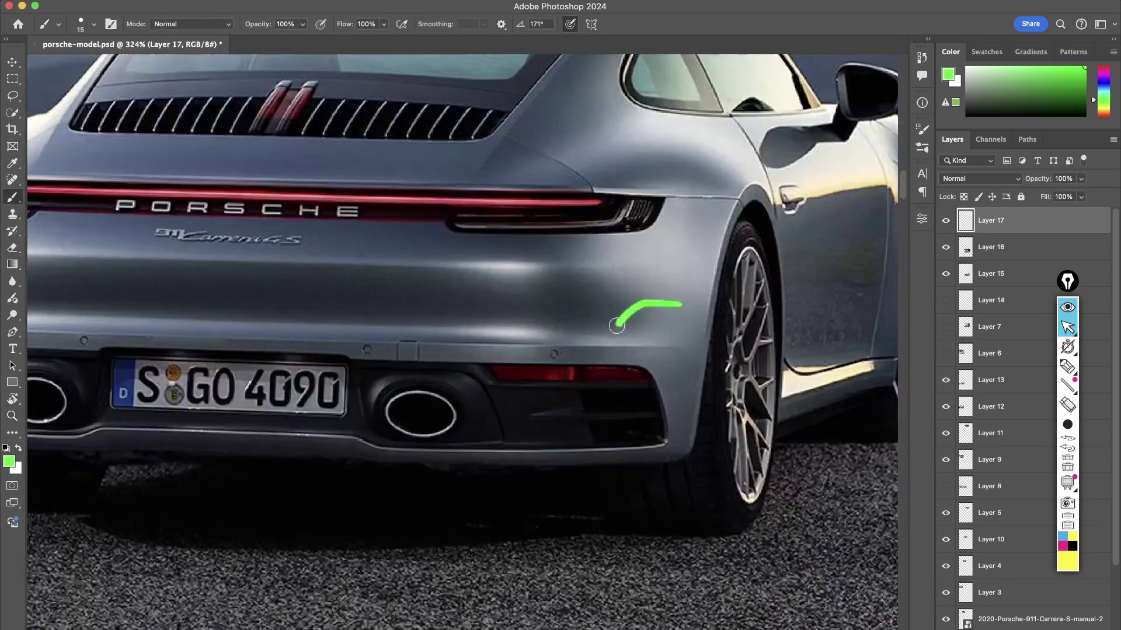
key("super+z")
key("z")
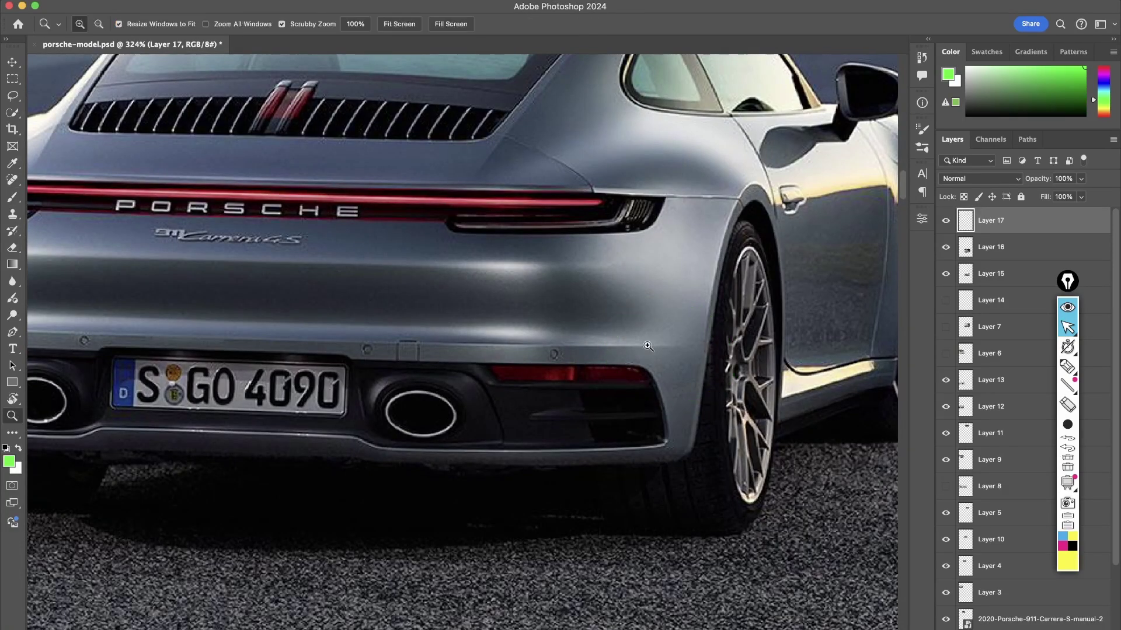
- Compare the bumper surface transitions in the rear and front Porsche 911 reference photos
left_click_drag(645, 348, 666, 379)
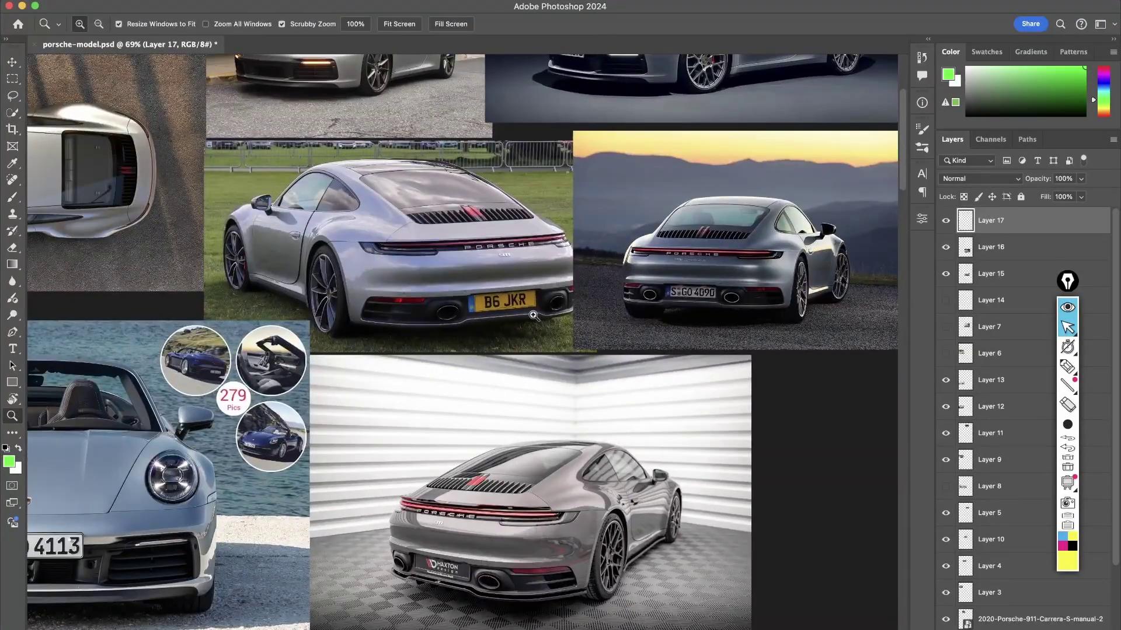
left_click_drag(535, 357, 480, 575)
left_click_drag(633, 263, 700, 170)
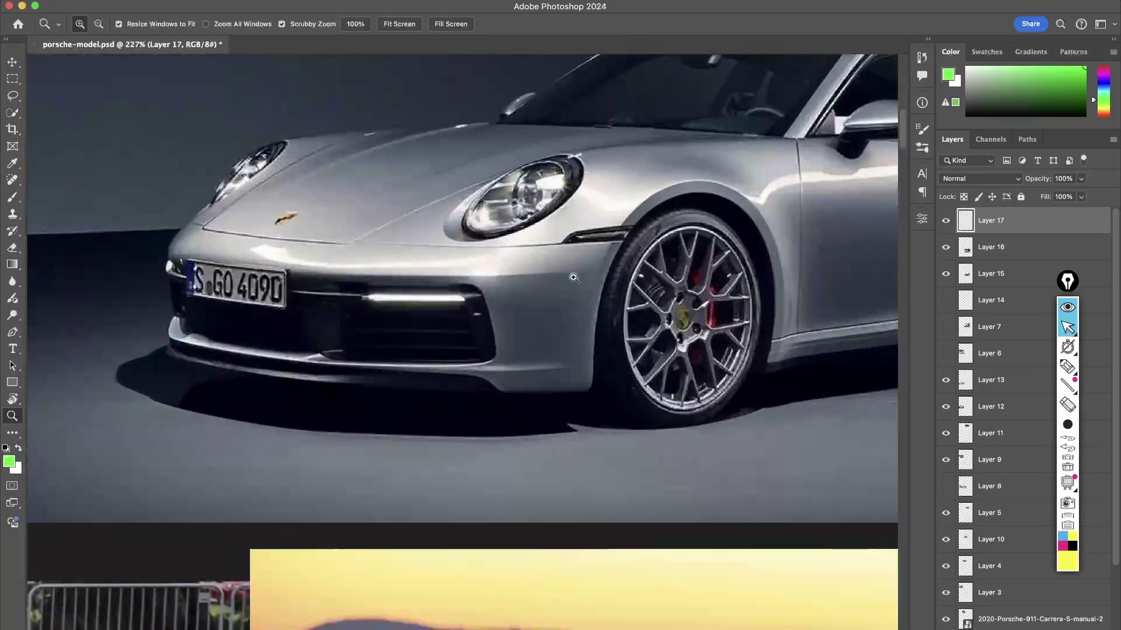
left_click_drag(519, 412, 489, 465)
left_click_drag(490, 466, 504, 345)
- Switch back to Plasticity and examine the sharp edges between the panel's front face and creased rear faces
left_click(392, 629)
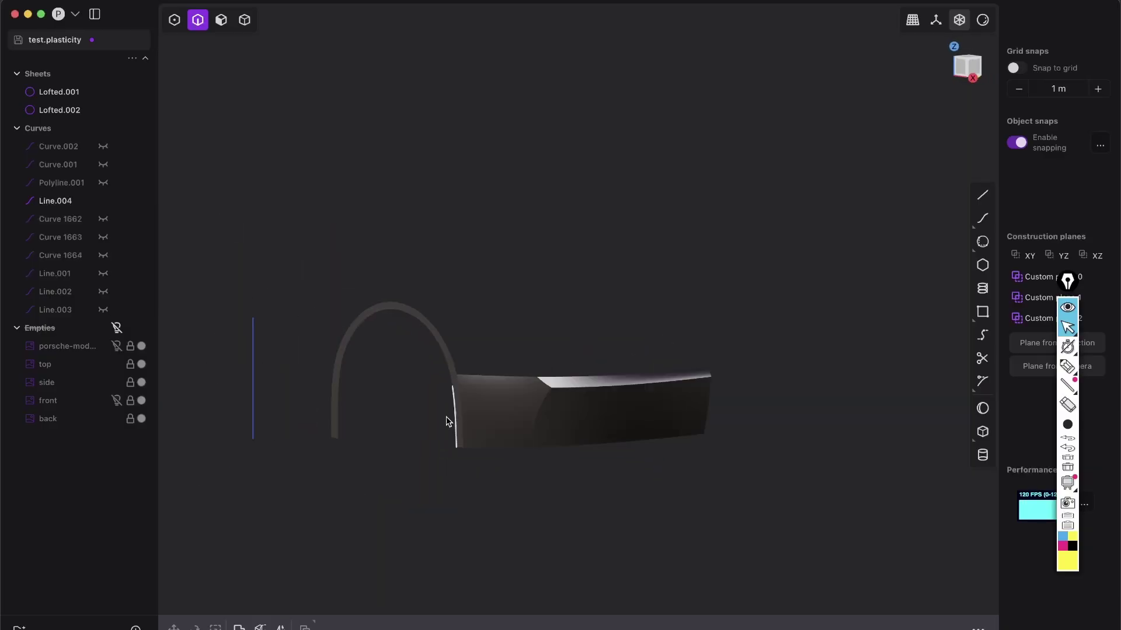
middle_click_drag(589, 398, 590, 287)
scroll(590, 288, "down", 2)
scroll(590, 288, "up", 8)
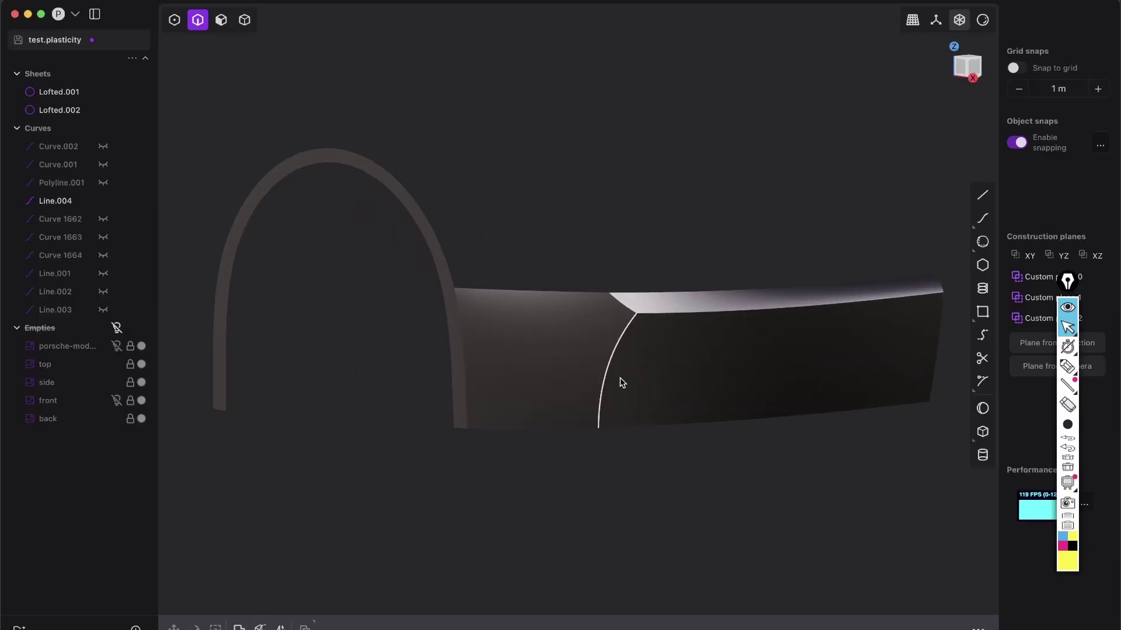
middle_click_drag(621, 381, 652, 293)
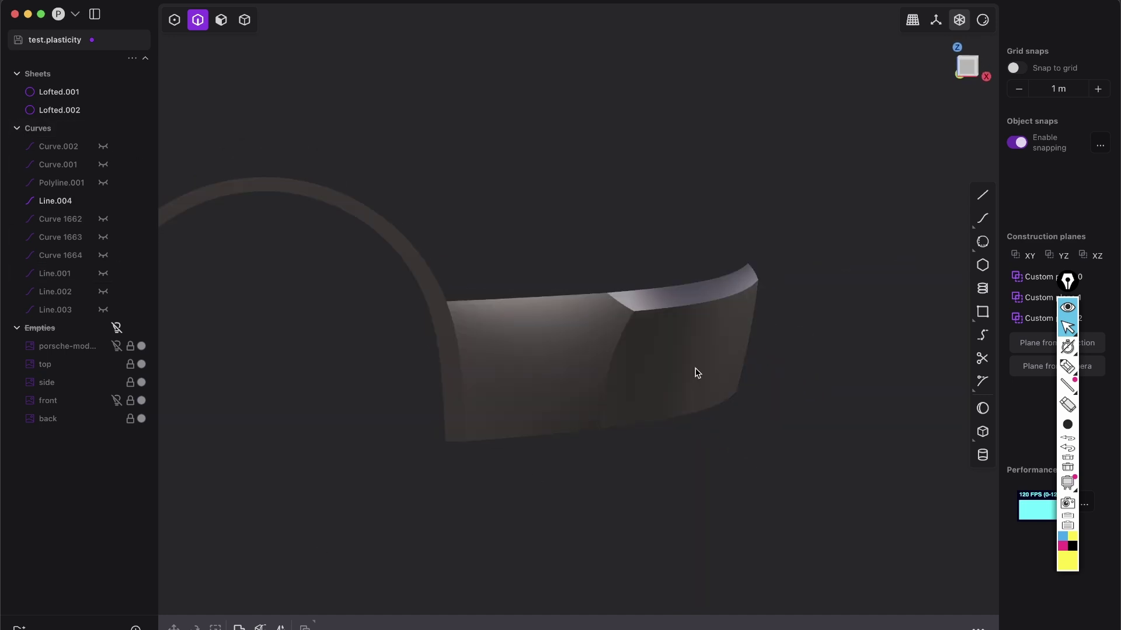
middle_click_drag(694, 368, 638, 433)
middle_click_drag(544, 406, 574, 396)
scroll(574, 396, "up", 3)
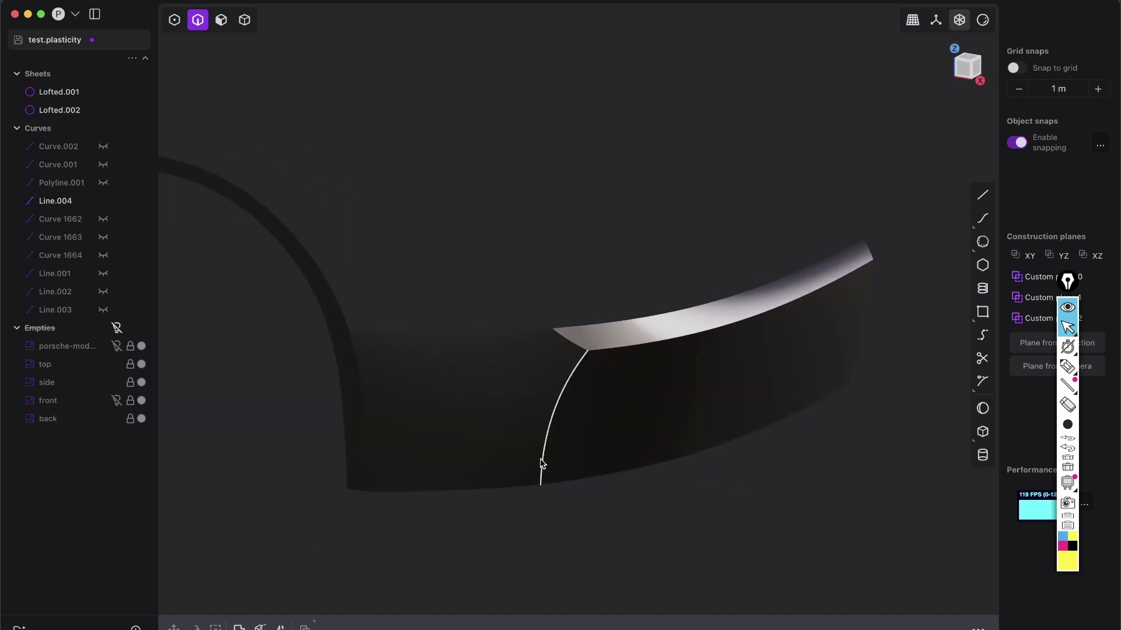
middle_click_drag(573, 410, 588, 412)
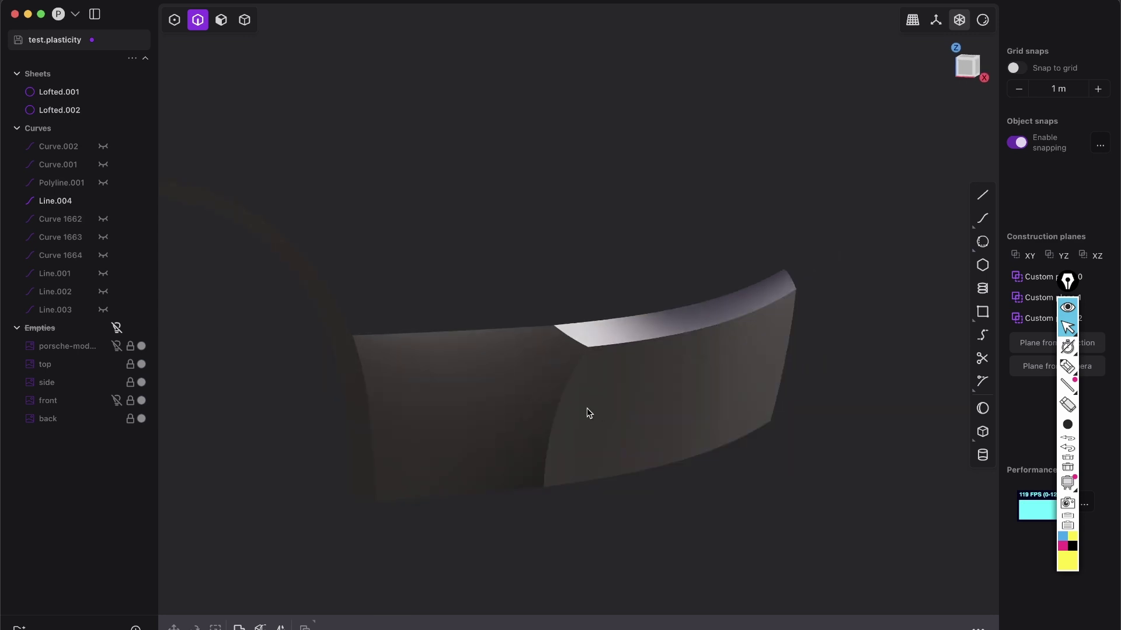
middle_click_drag(587, 408, 325, 542)
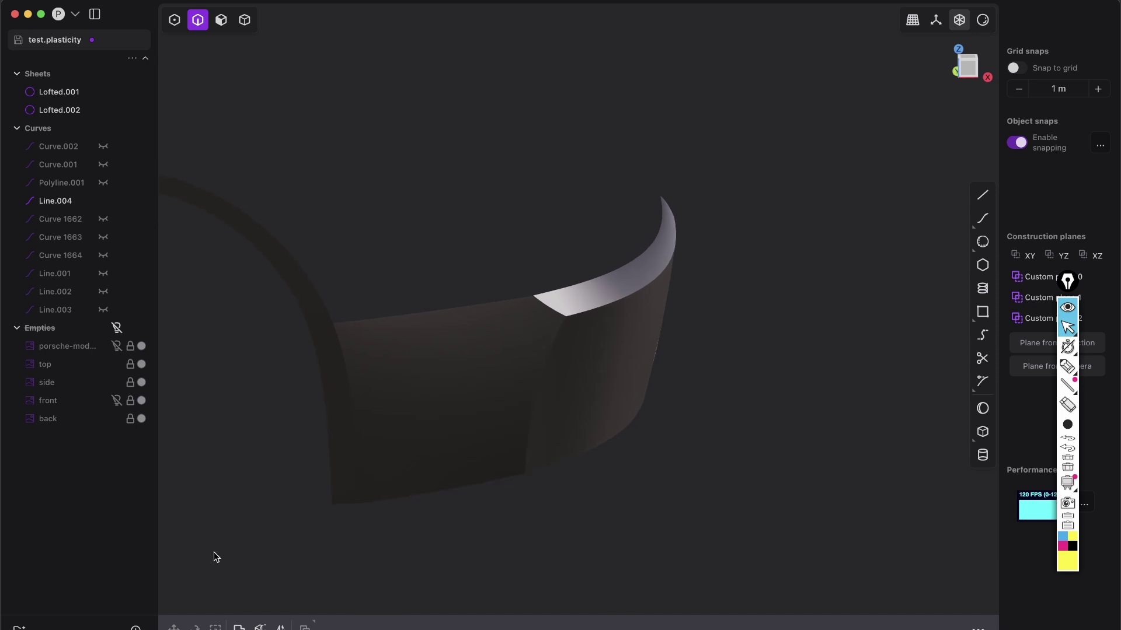
middle_click_drag(600, 345, 570, 404)
scroll(575, 359, "up", 3)
key("5")
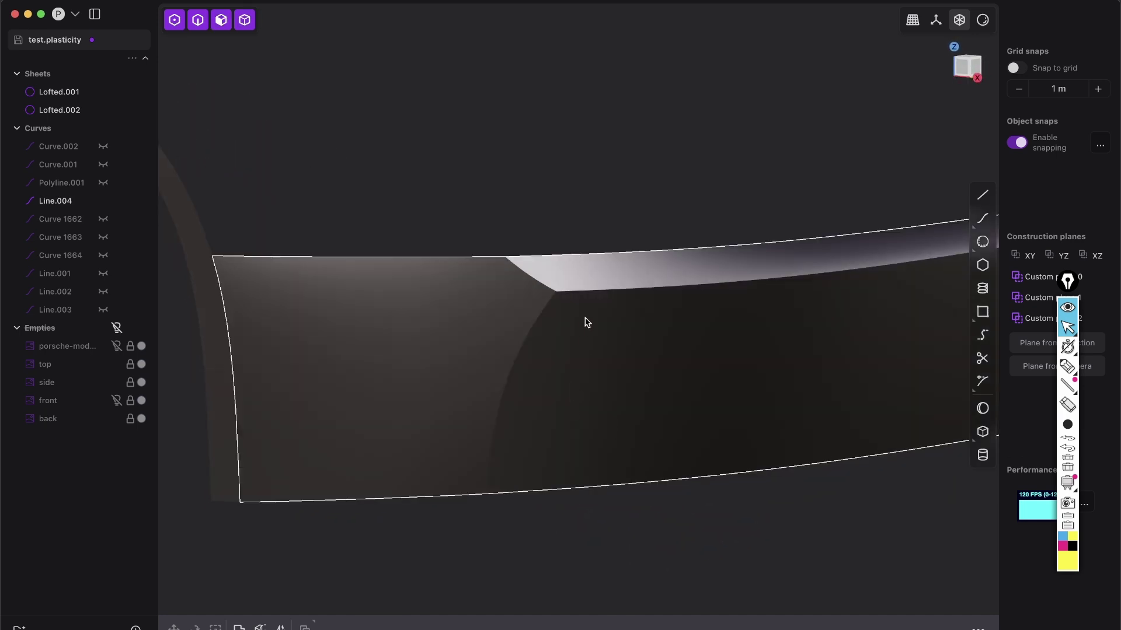
middle_click_drag(584, 317, 563, 358)
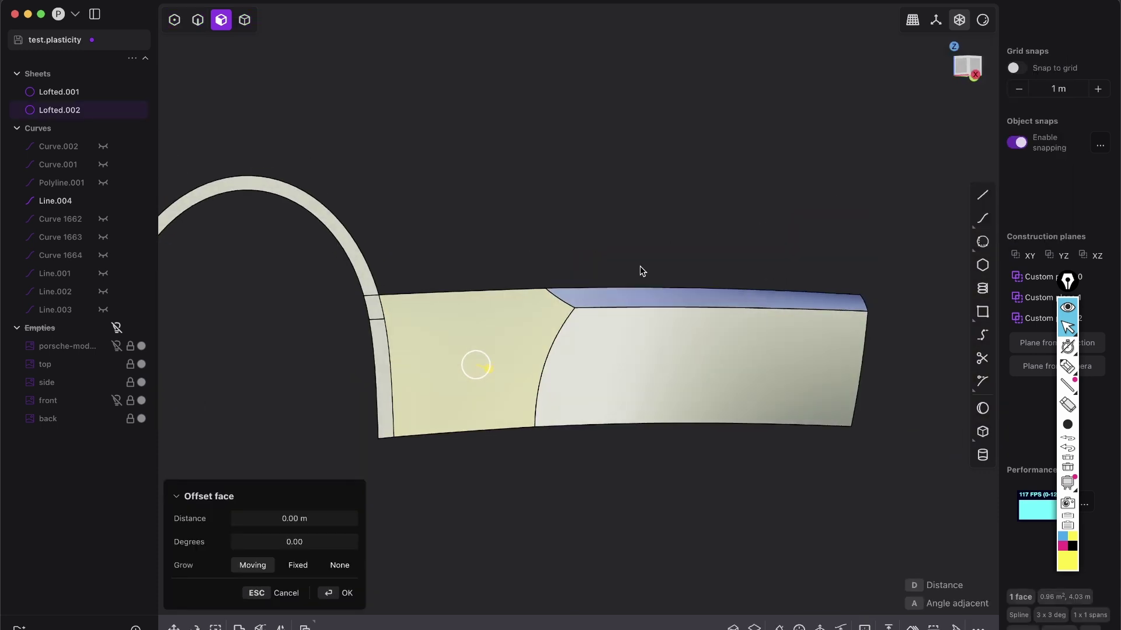
- Highlight the unblended panel's front face and its two rear faces in turn to examine the surface layout
middle_click_drag(640, 270, 520, 342)
left_click(520, 341)
key("o")
middle_click_drag(457, 325, 500, 313)
left_click(648, 291)
left_click(646, 356, "shift")
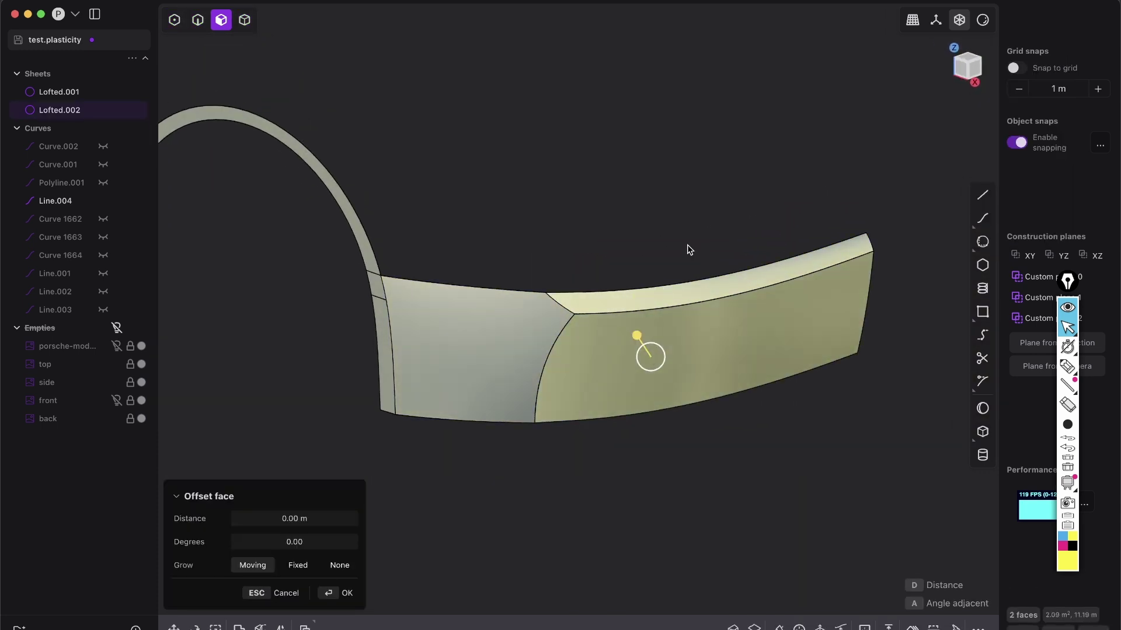
left_click(687, 244)
scroll(703, 257, "down", 5)
middle_click_drag(704, 257, 546, 347)
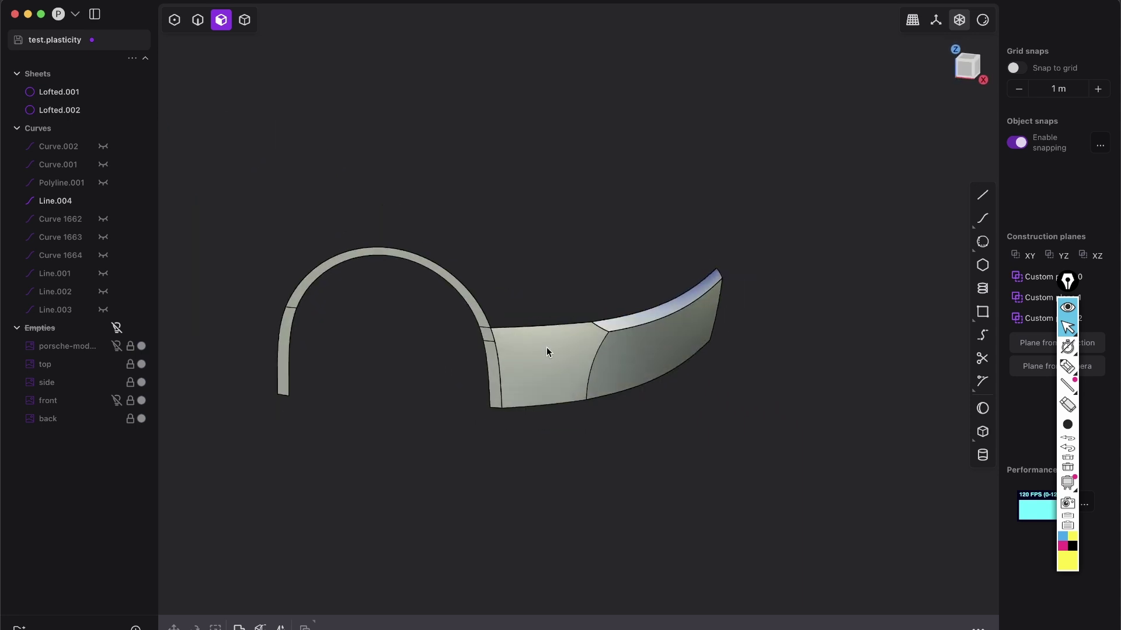
- Show the reference images, compare the panel with the car's side blueprint, and hide the images again
left_click(117, 328)
middle_click_drag(561, 300, 562, 285)
scroll(783, 333, "up", 3)
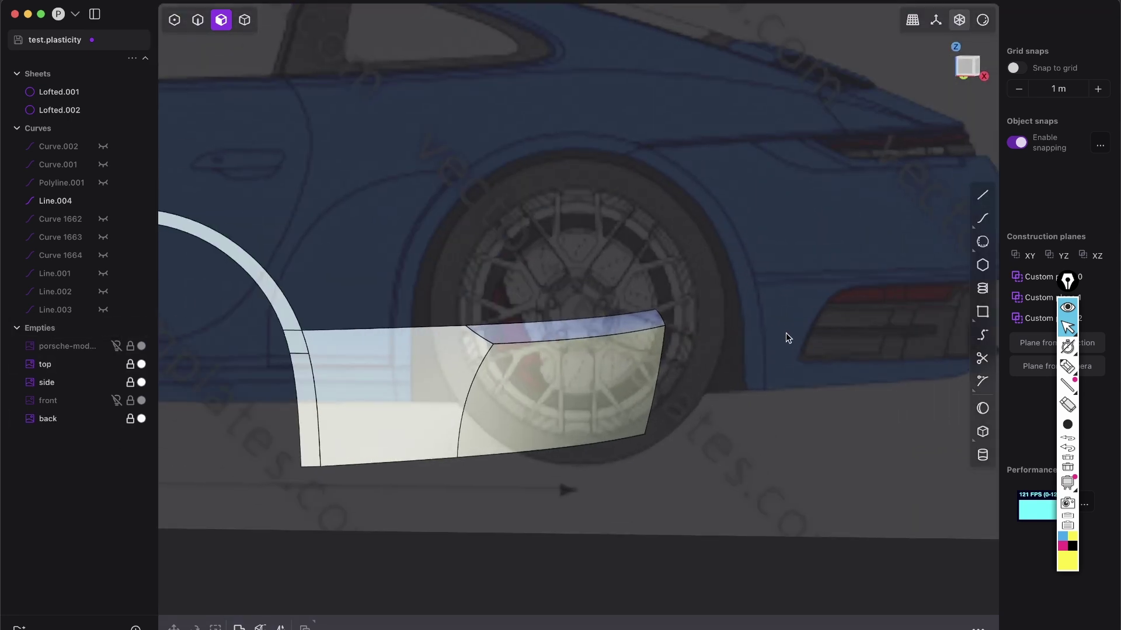
scroll(662, 330, "up", 2)
left_click(432, 627)
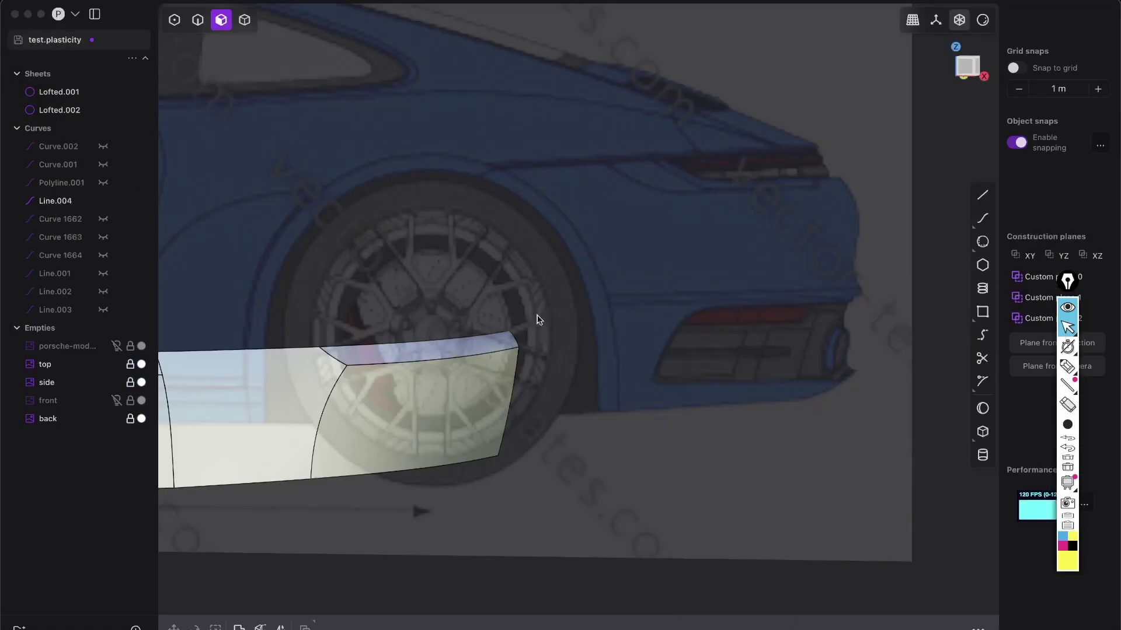
middle_click_drag(538, 318, 450, 413)
left_click(393, 412)
key("Escape")
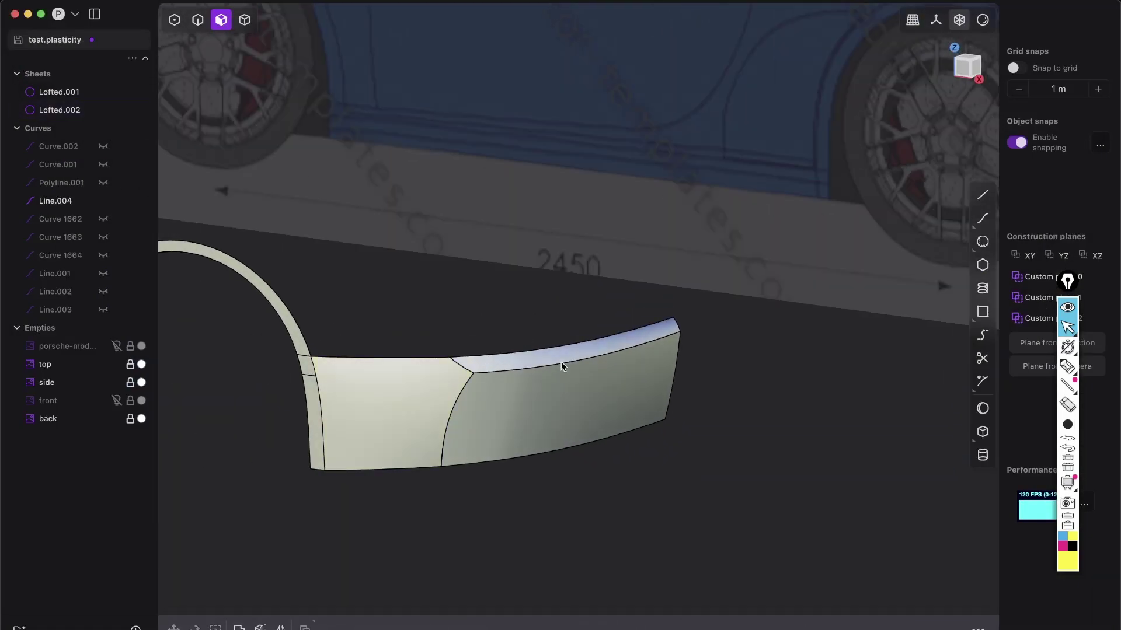
scroll(495, 388, "up", 3)
middle_click_drag(409, 409, 477, 380, "shift")
left_click(117, 328)
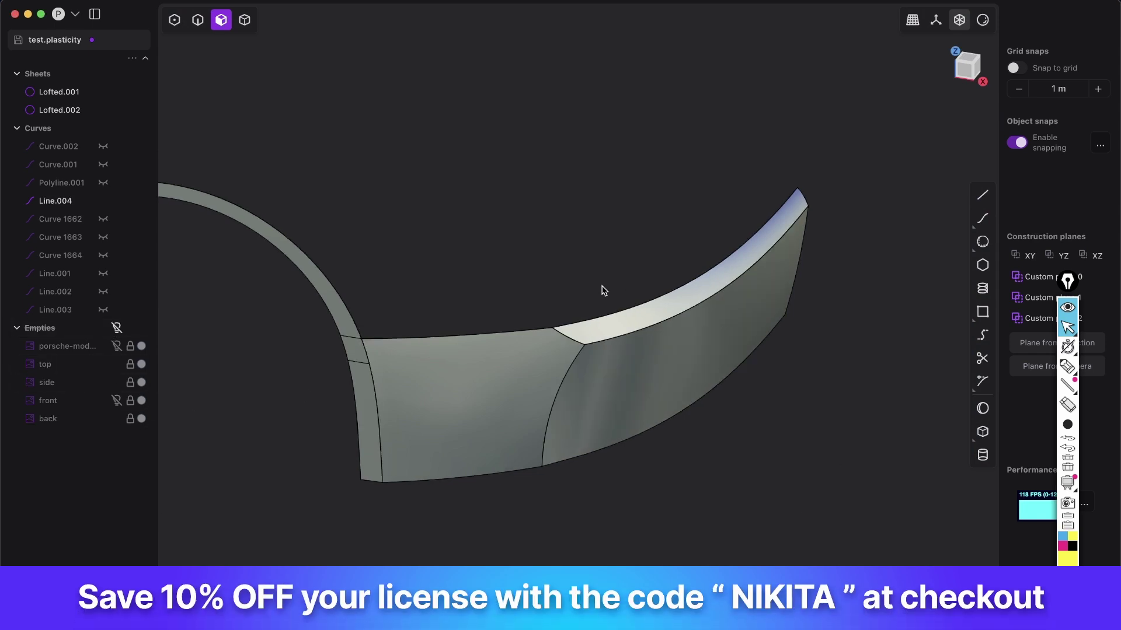
- Examine the panel's face and edge layout in the Front view and clear the on-screen annotations
scroll(537, 336, "up", 5)
left_click(966, 75)
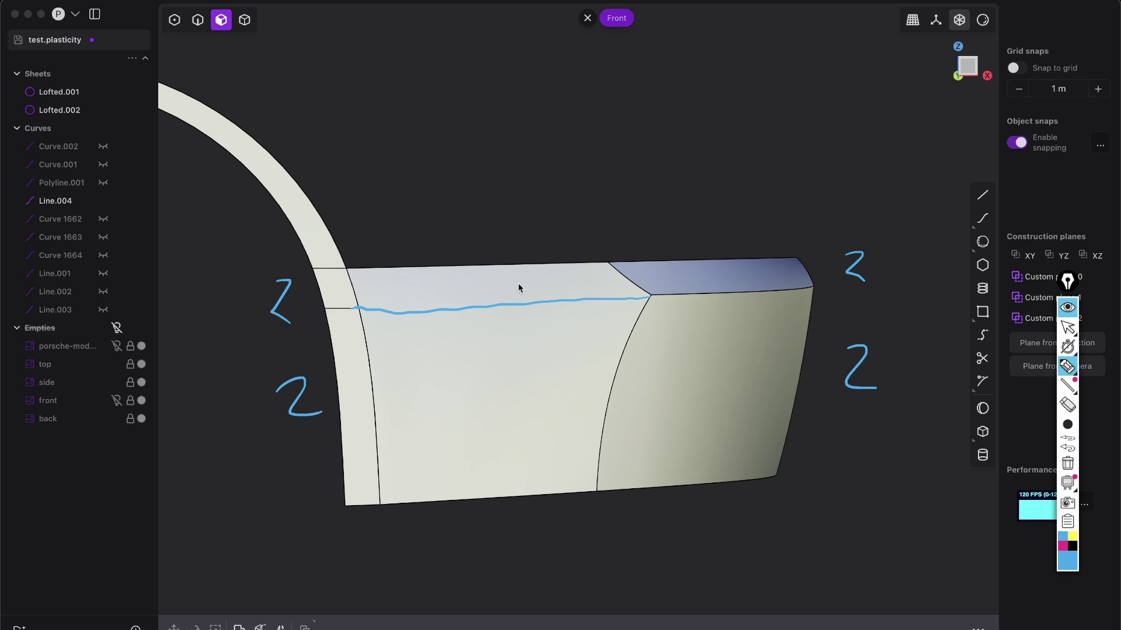
left_click(1067, 465)
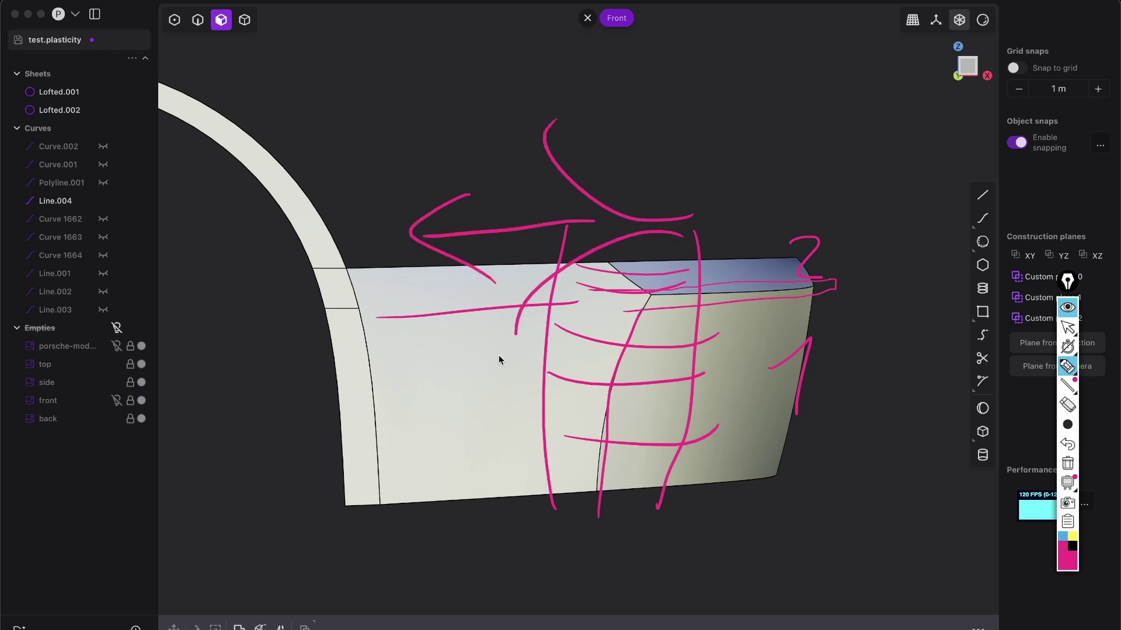
left_click(1068, 463)
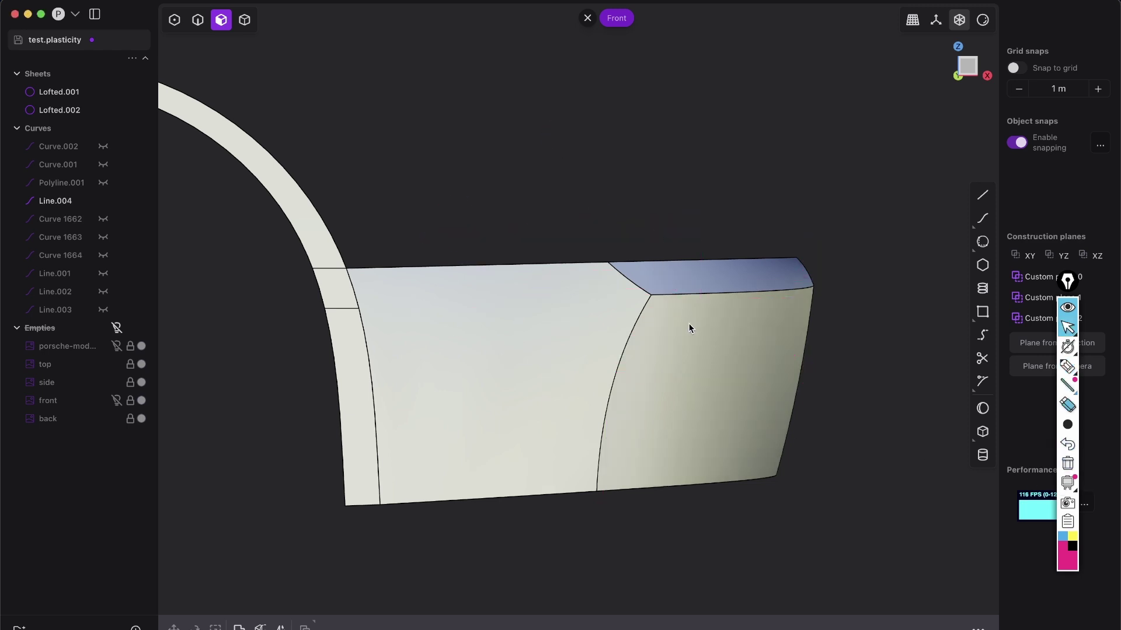
- Remove the two short edges that split the wheel-arch strip next to the panel
scroll(642, 365, "up", 3)
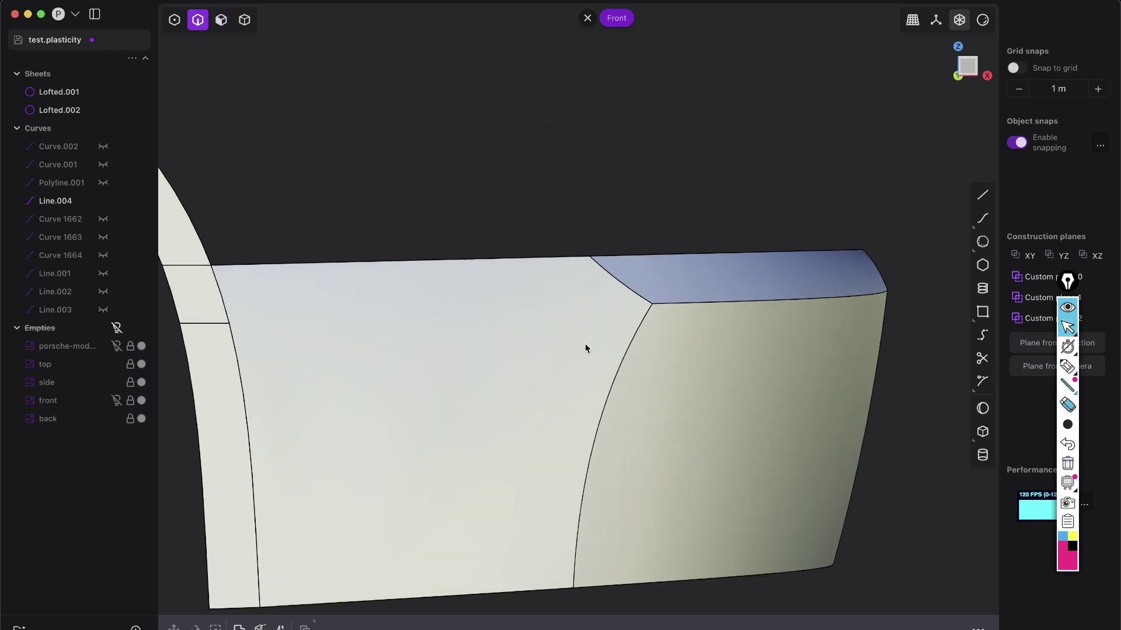
scroll(592, 317, "down", 4)
middle_click_drag(594, 317, 616, 305, "shift")
scroll(617, 308, "up", 3)
middle_click_drag(556, 384, 602, 377, "shift")
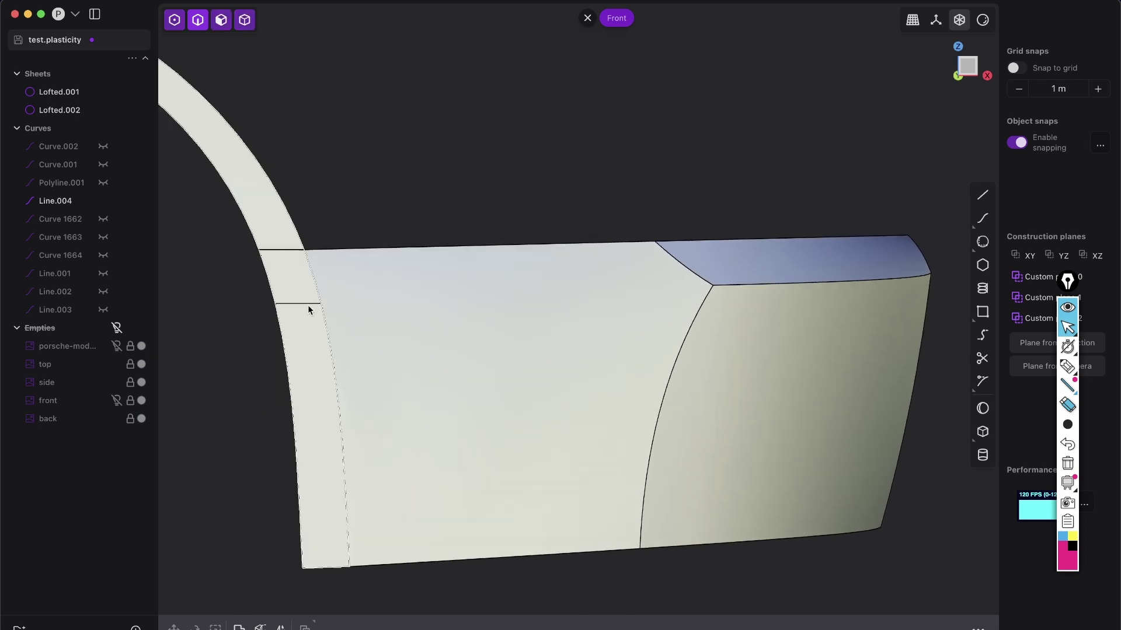
left_click(302, 325)
key("alt+x")
- Join the wheel-arch strip and the adjoining panel into a single sheet
scroll(406, 349, "down", 3)
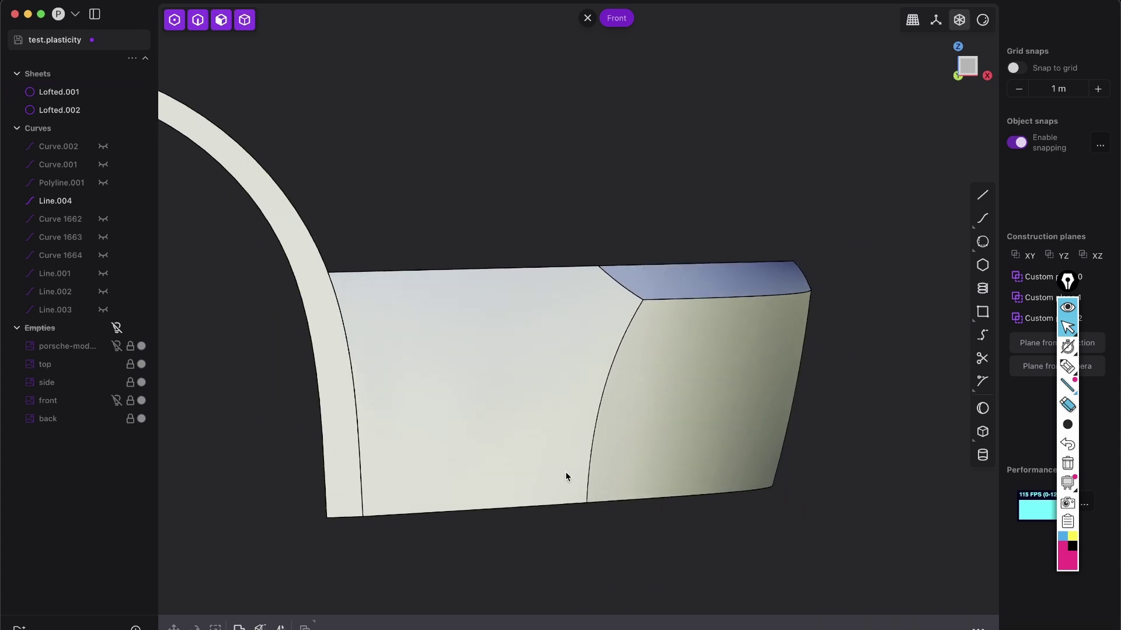
left_click_drag(649, 518, 288, 380)
key("j")
scroll(320, 356, "up", 2)
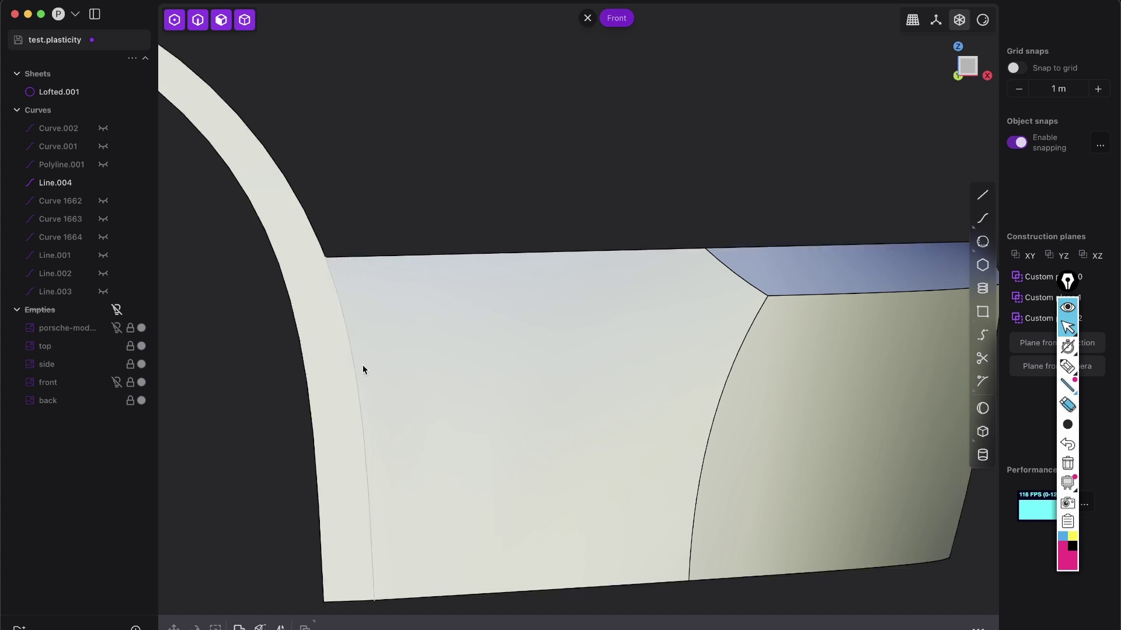
- Cut across the wheel-arch strip with a single edge, slightly below the adjoining panel's upper edge
scroll(362, 370, "down", 3)
scroll(376, 338, "up", 3)
key("3")
left_click(355, 329)
key("o")
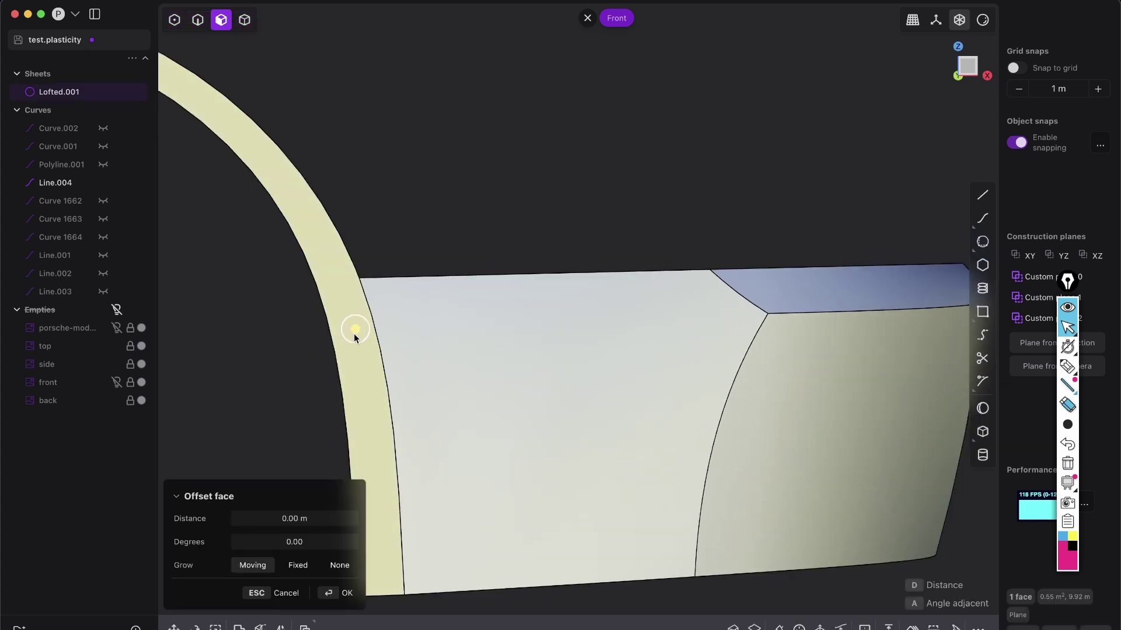
middle_click_drag(401, 332, 439, 306, "shift")
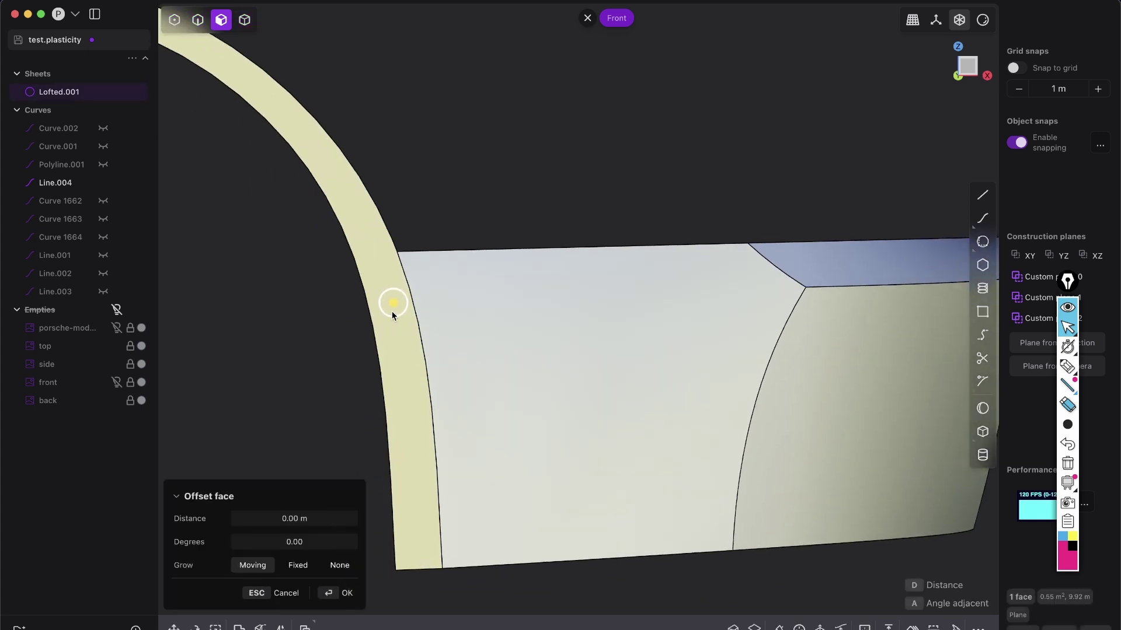
key("ctrl+r")
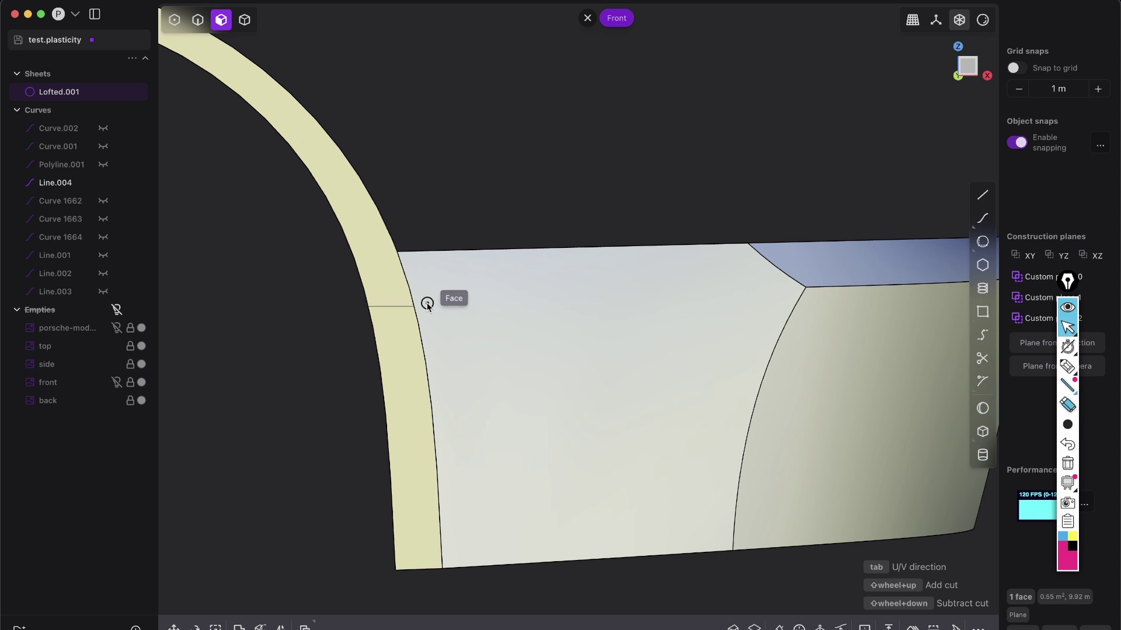
left_click(427, 304)
- Bridge the new strip edge to the rear crease edge with G1 curvature at both the start and the end
left_click(401, 307)
scroll(655, 377, "down", 5)
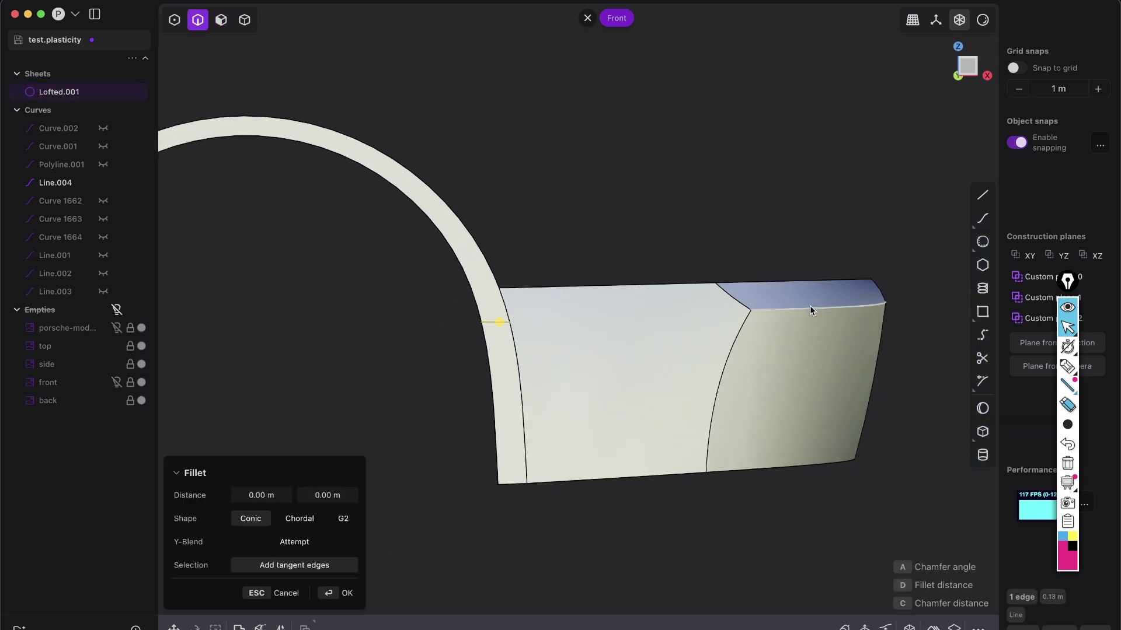
left_click(810, 308, "shift")
scroll(668, 379, "up", 3)
key("shift+b")
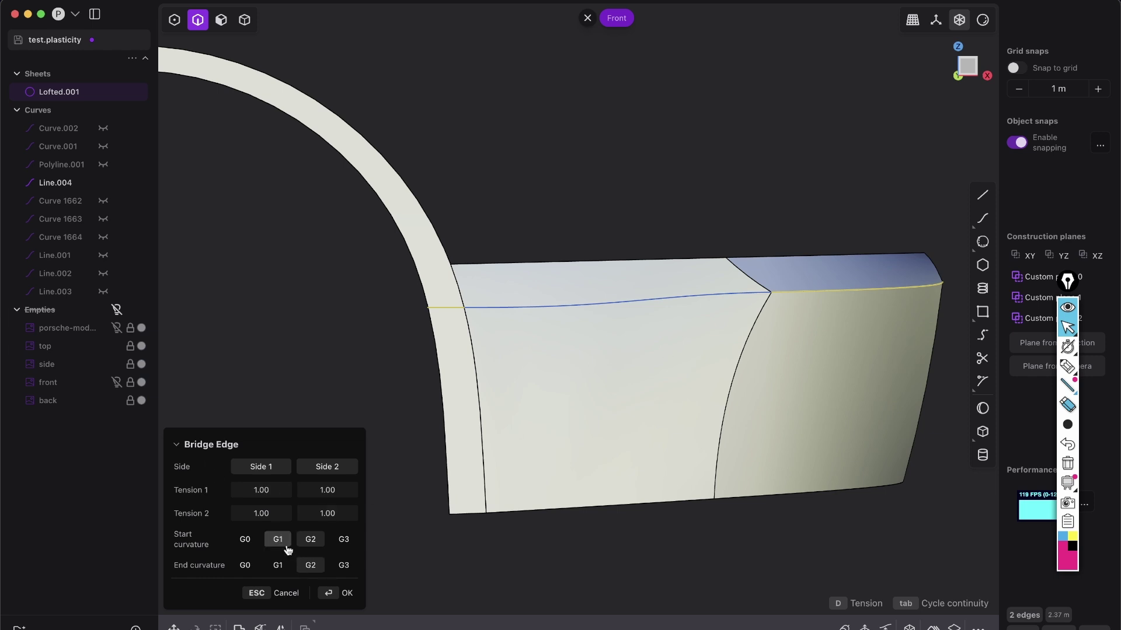
left_click(278, 565)
scroll(580, 358, "up", 2)
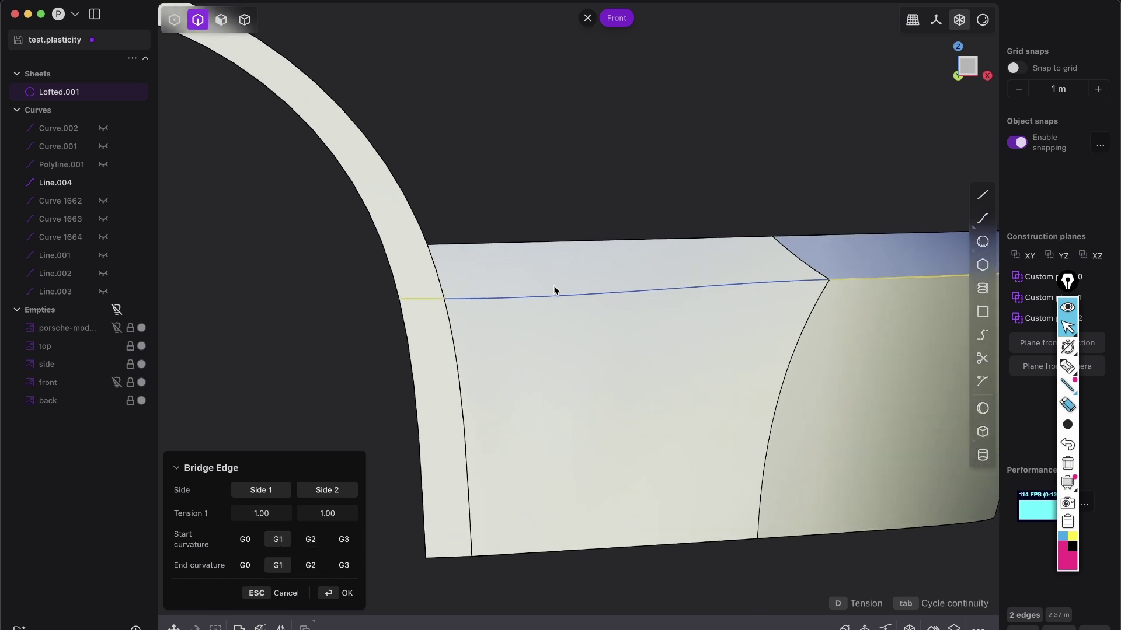
middle_click_drag(633, 333, 722, 287)
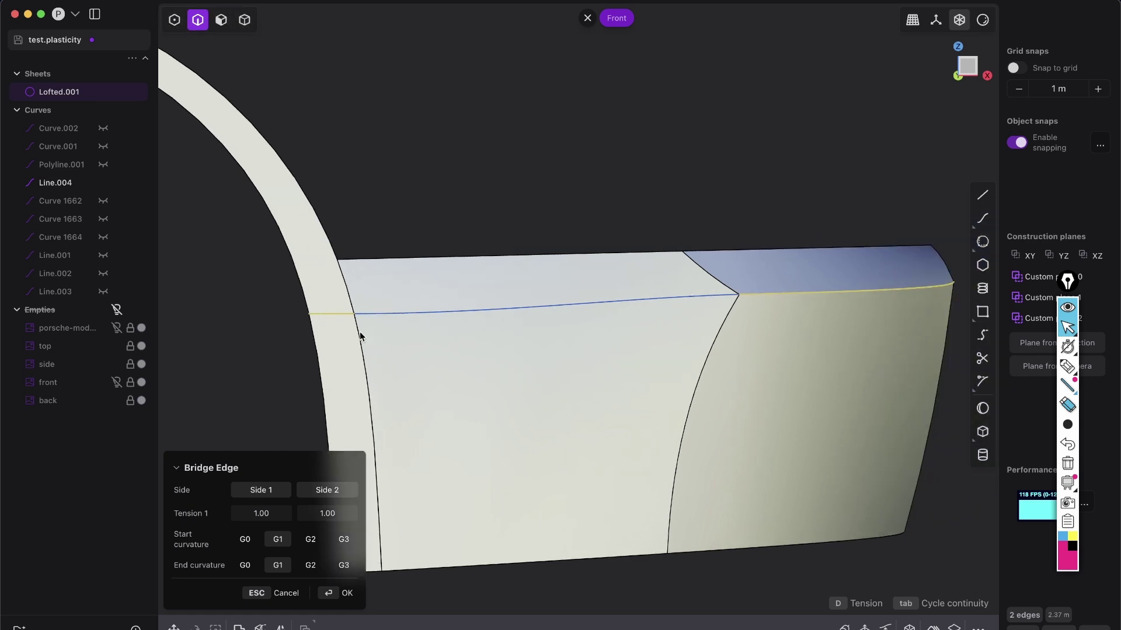
key("Return")
- Imprint the bridge curve onto the panel sheet with the Vector method and remove the leftover curve
key("shift+i")
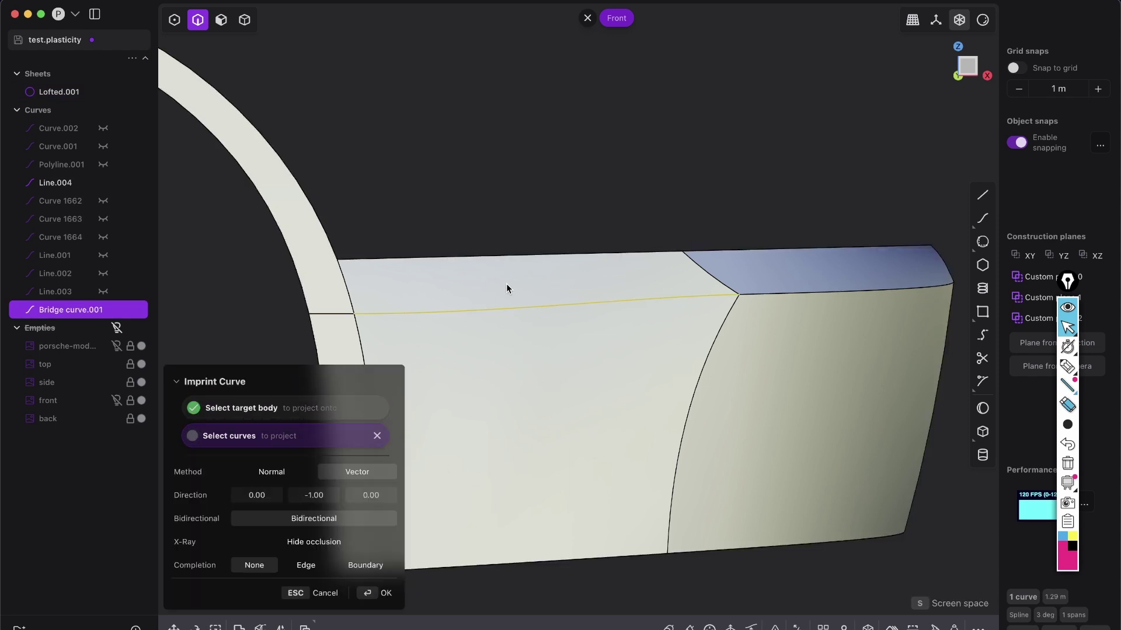
left_click(386, 594)
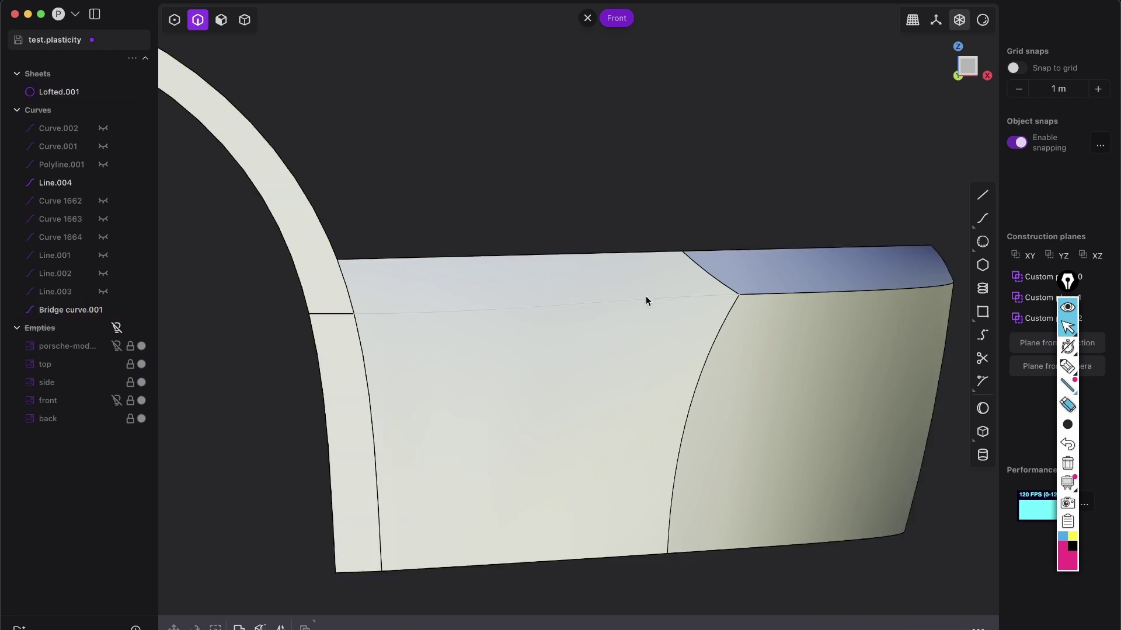
scroll(817, 391, "down", 5)
- Examine the four panel faces around the point where the imprinted edge meets the crease
middle_click_drag(772, 408, 661, 483)
scroll(651, 491, "up", 5)
key("3")
left_click(711, 336)
left_click(778, 343, "shift")
left_click(813, 434, "shift")
left_click(636, 460, "shift")
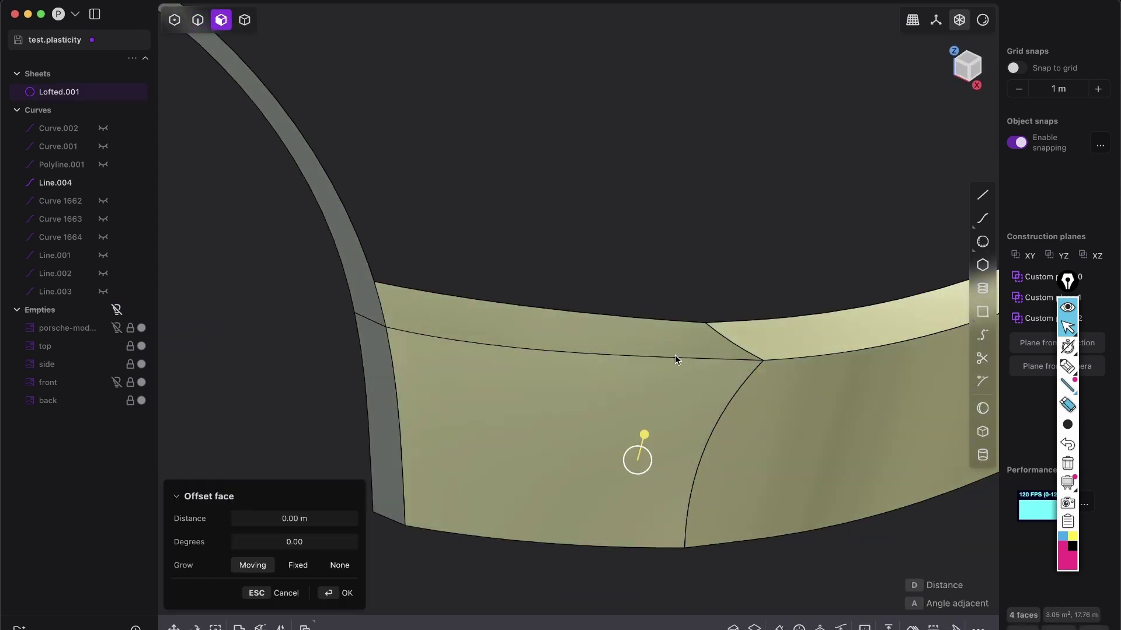
left_click(663, 338)
left_click(663, 413)
left_click(777, 345, "shift")
left_click(823, 440)
left_click(830, 339)
left_click(846, 423, "shift")
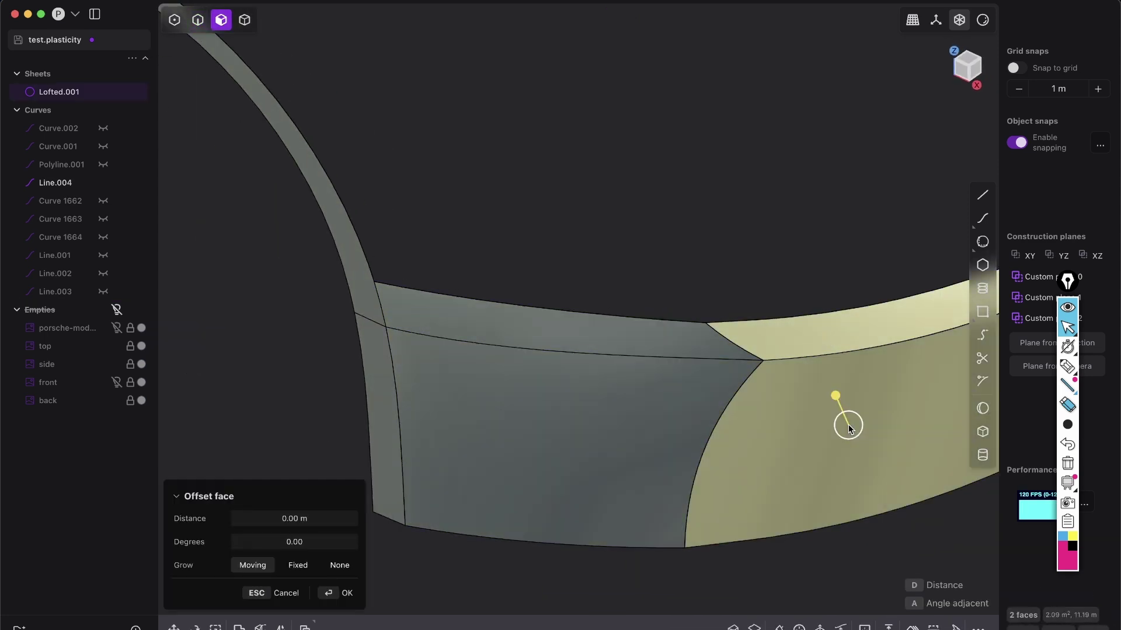
left_click(646, 347)
left_click(647, 424)
left_click(665, 336)
left_click(660, 261)
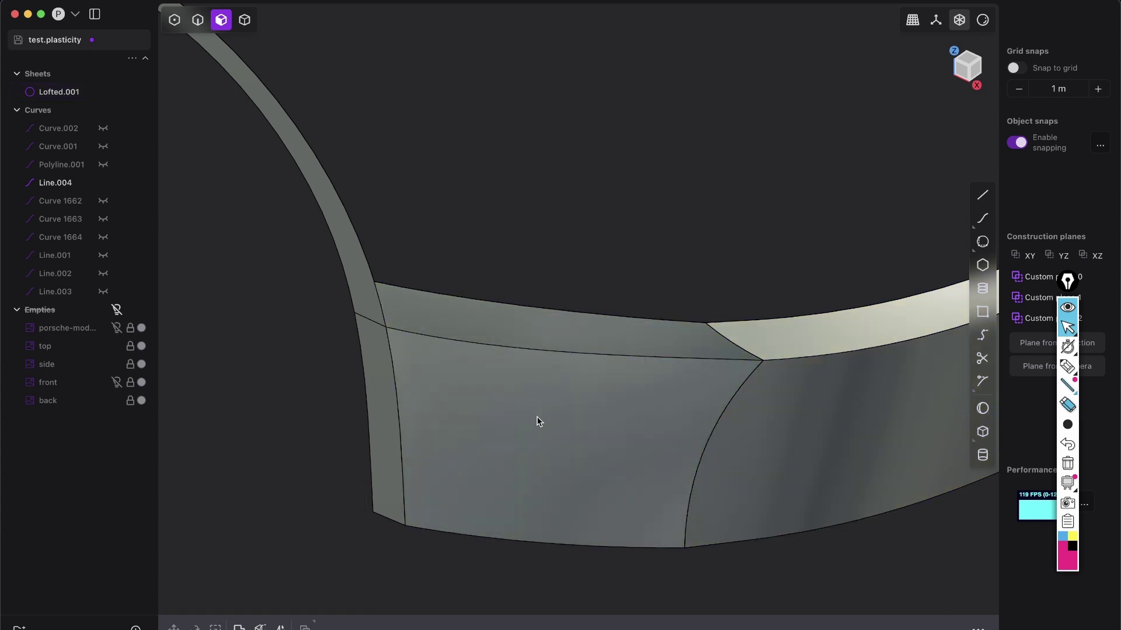
- Inspect the panel's edge flow from the wheel arch to the rear crease in the Front view
left_click(957, 67)
middle_click_drag(716, 317, 597, 326, "shift")
scroll(597, 327, "up", 3)
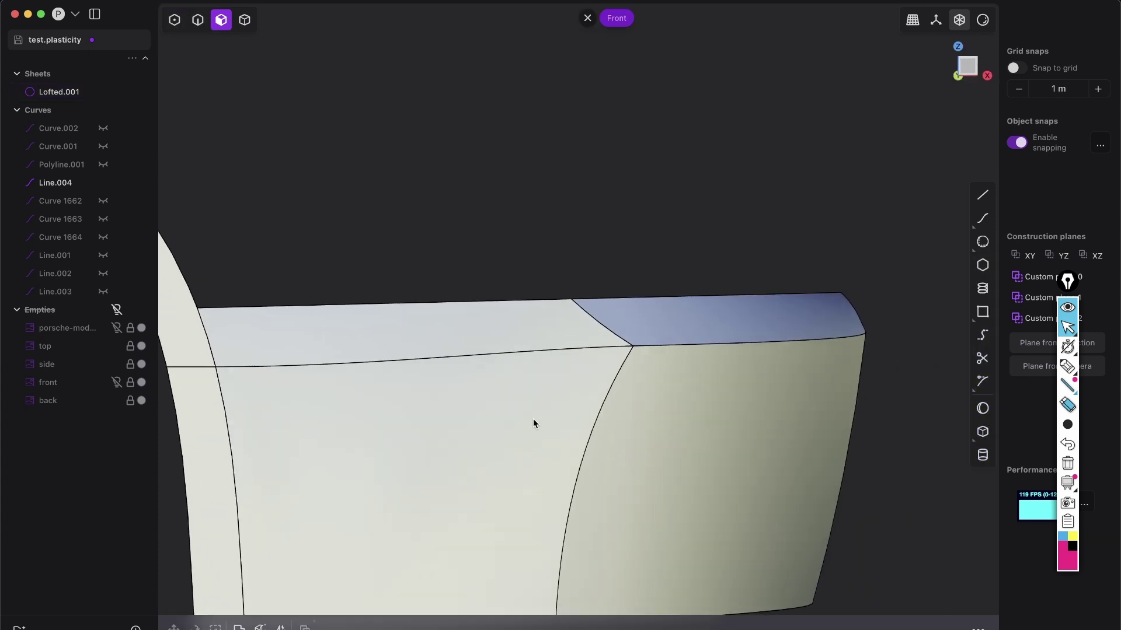
middle_click_drag(532, 421, 515, 369, "shift")
key("2")
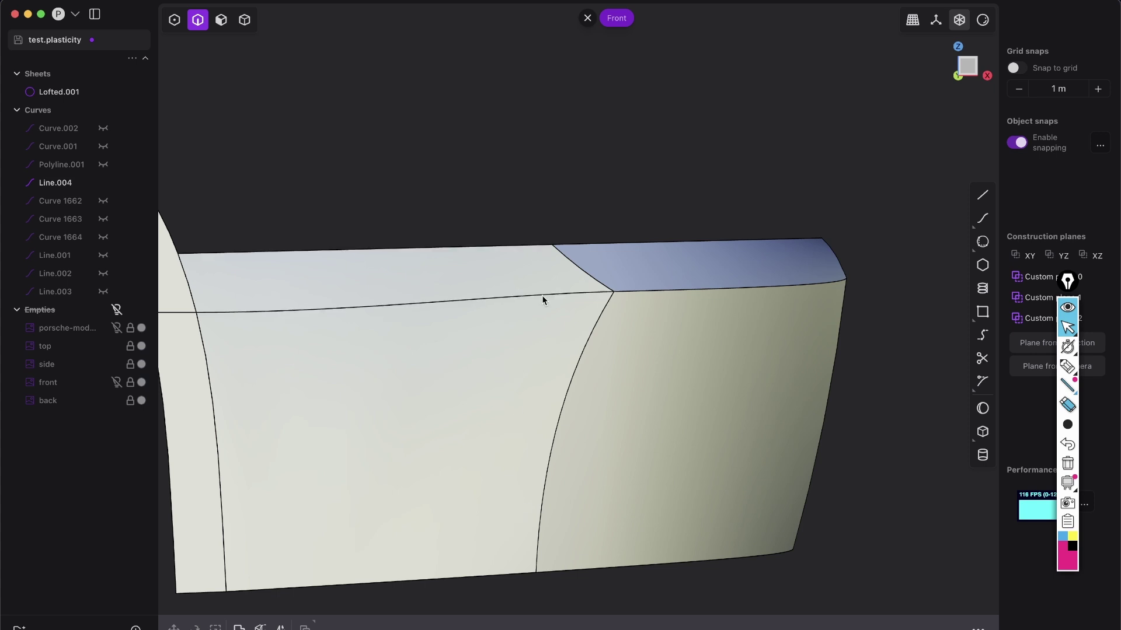
middle_click_drag(534, 376, 578, 342)
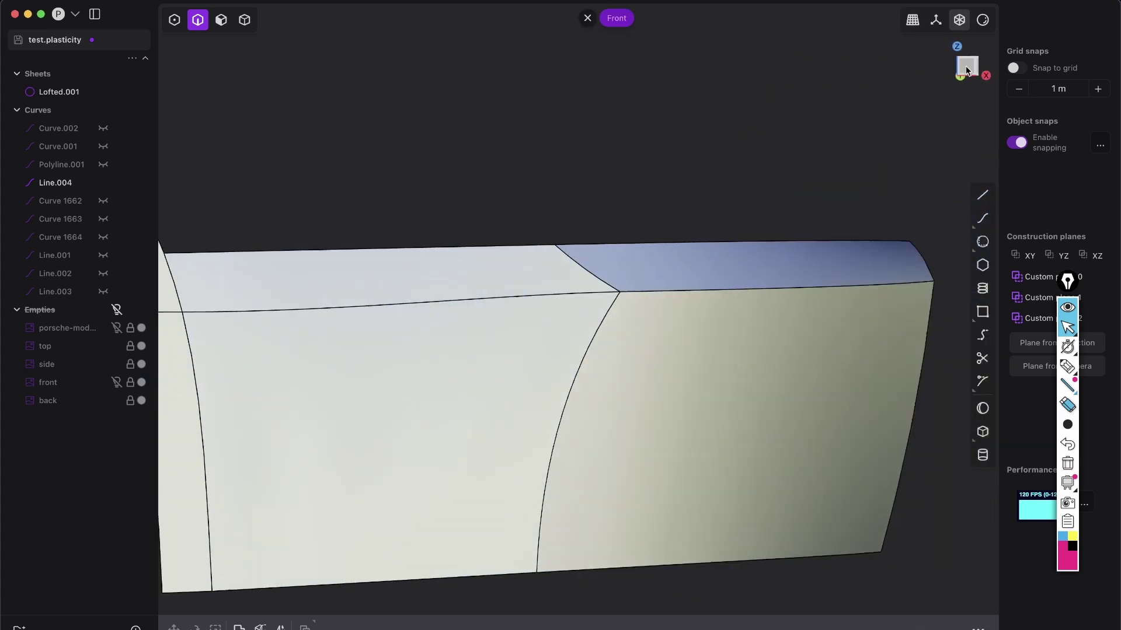
scroll(579, 345, "down", 3)
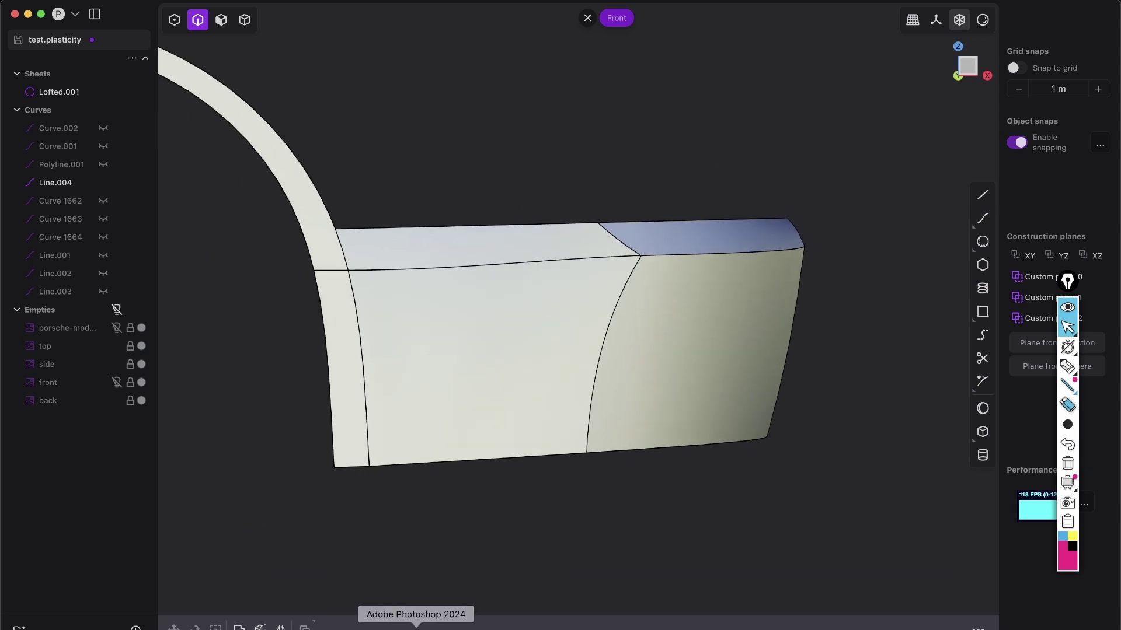
- Switch to Photoshop, study the rear body surfaces in the Porsche 911 reference photos, and return to the model
left_click(411, 629)
left_click_drag(617, 314, 461, 332)
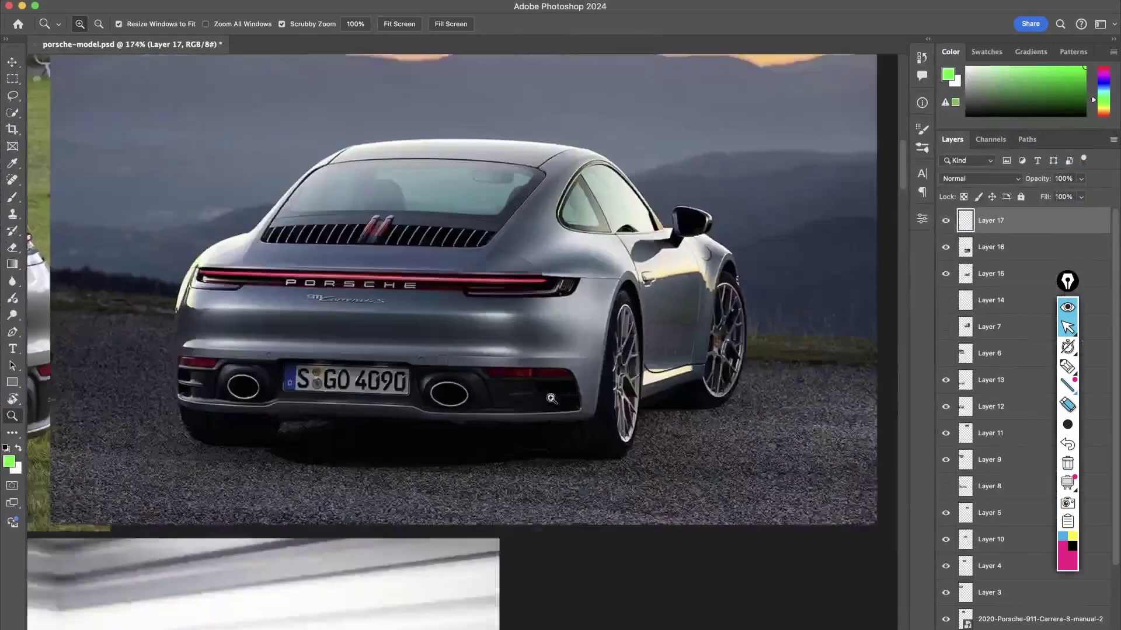
left_click_drag(356, 391, 500, 410)
left_click_drag(265, 478, 413, 431)
left_click_drag(286, 371, 327, 365)
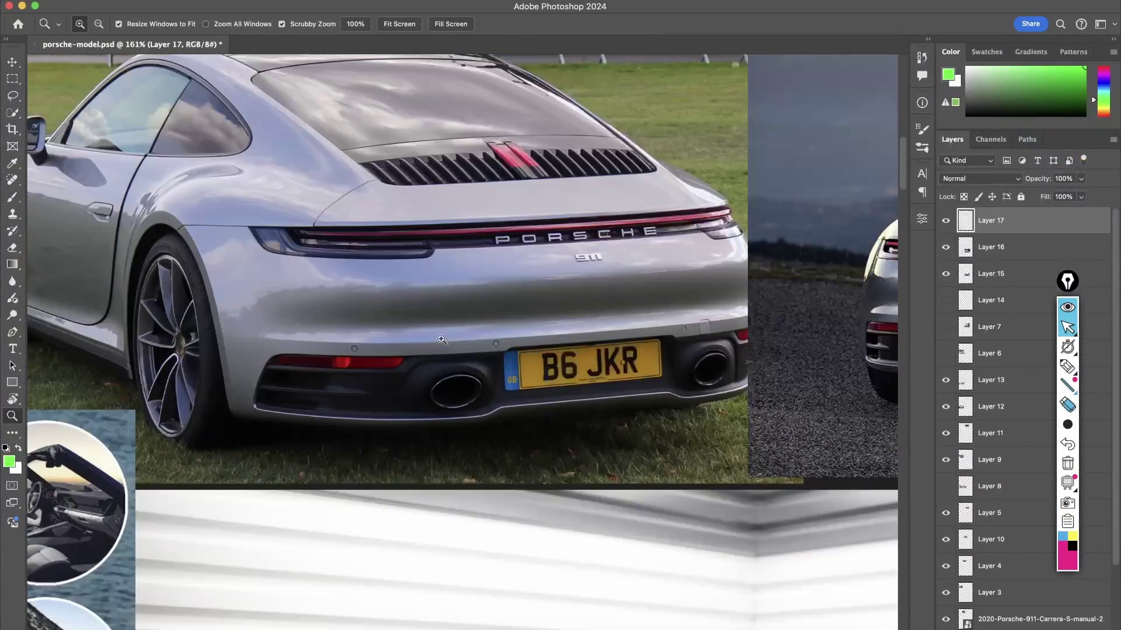
left_click_drag(686, 289, 548, 356)
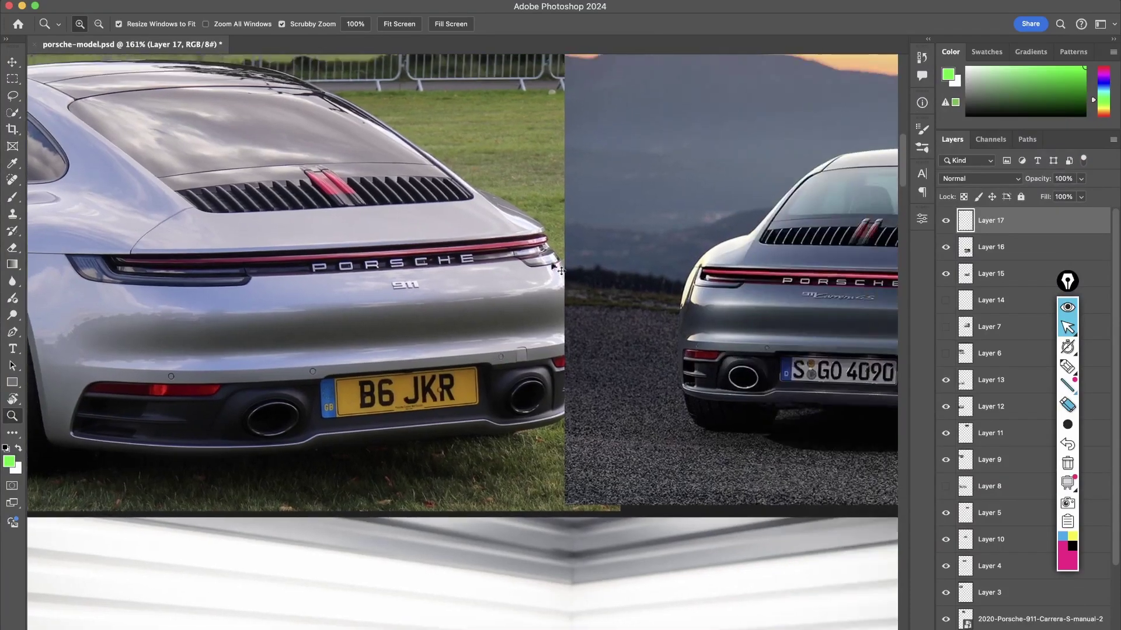
left_click_drag(734, 360, 555, 417)
key("super+Tab")
- Duplicate the curved edge between the lower front and rear faces as a separate curve in place
scroll(622, 286, "up", 2)
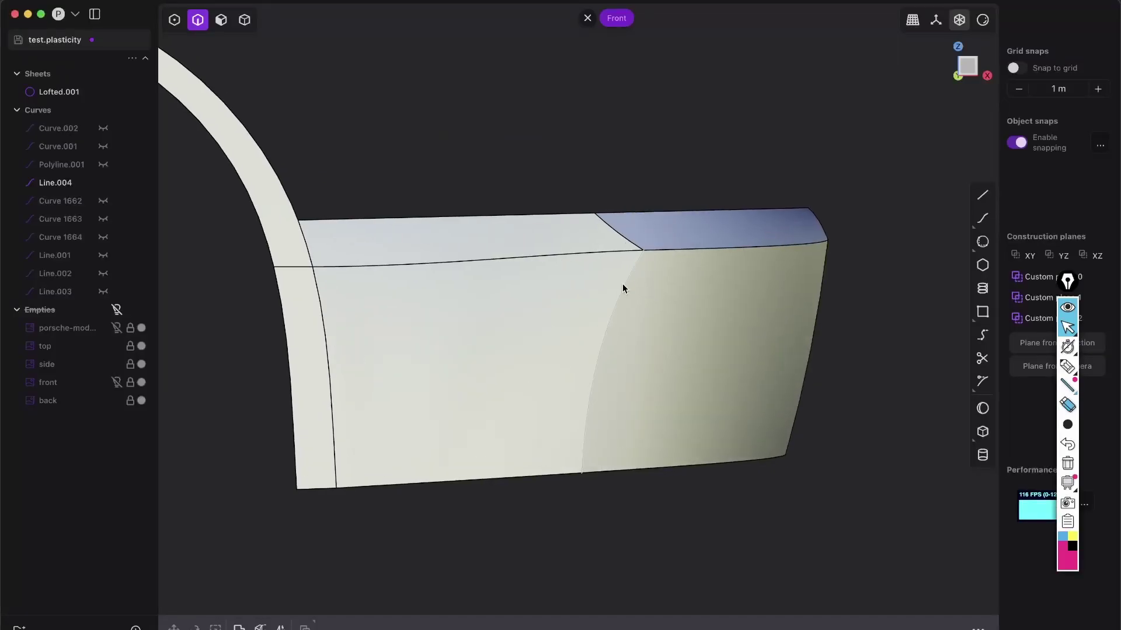
scroll(636, 301, "up", 5)
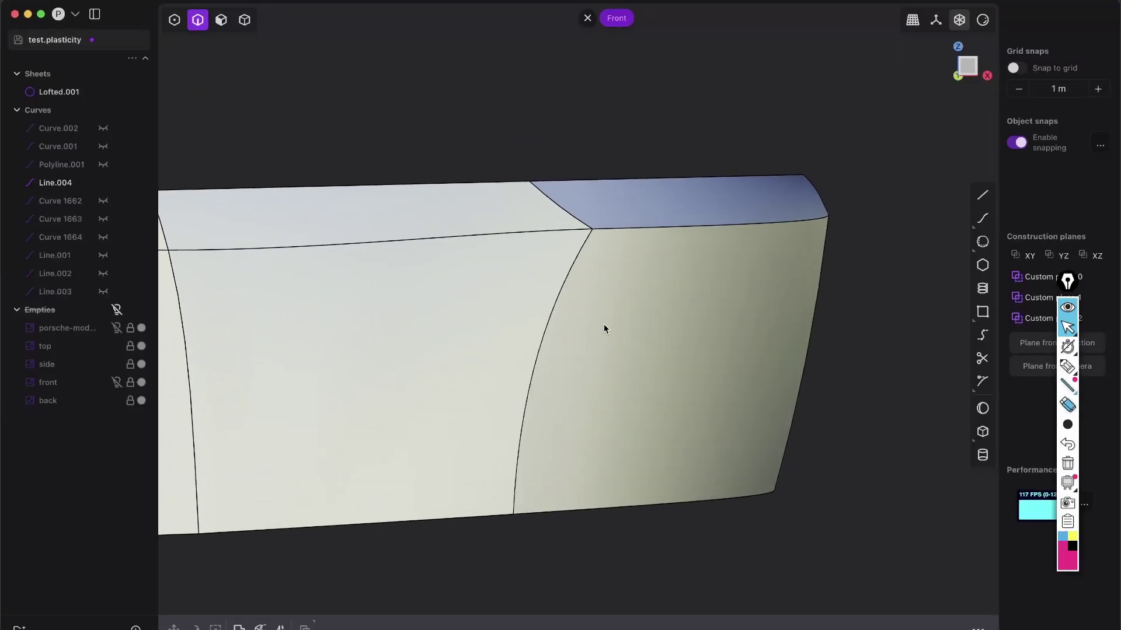
left_click(547, 328)
key("f")
scroll(548, 351, "down", 2)
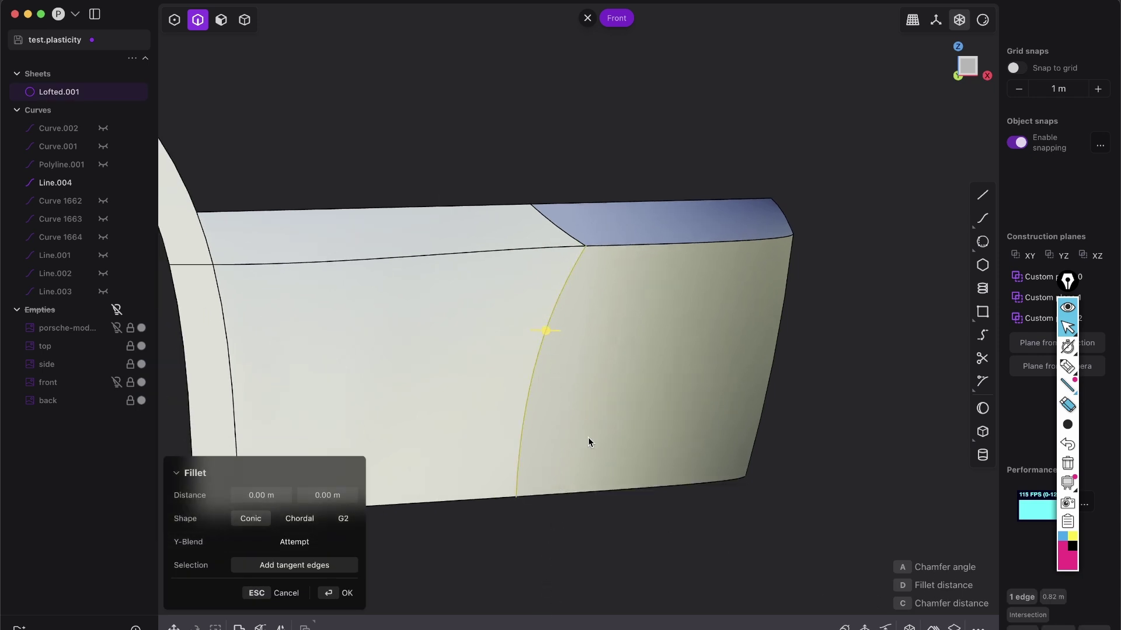
key("super+d")
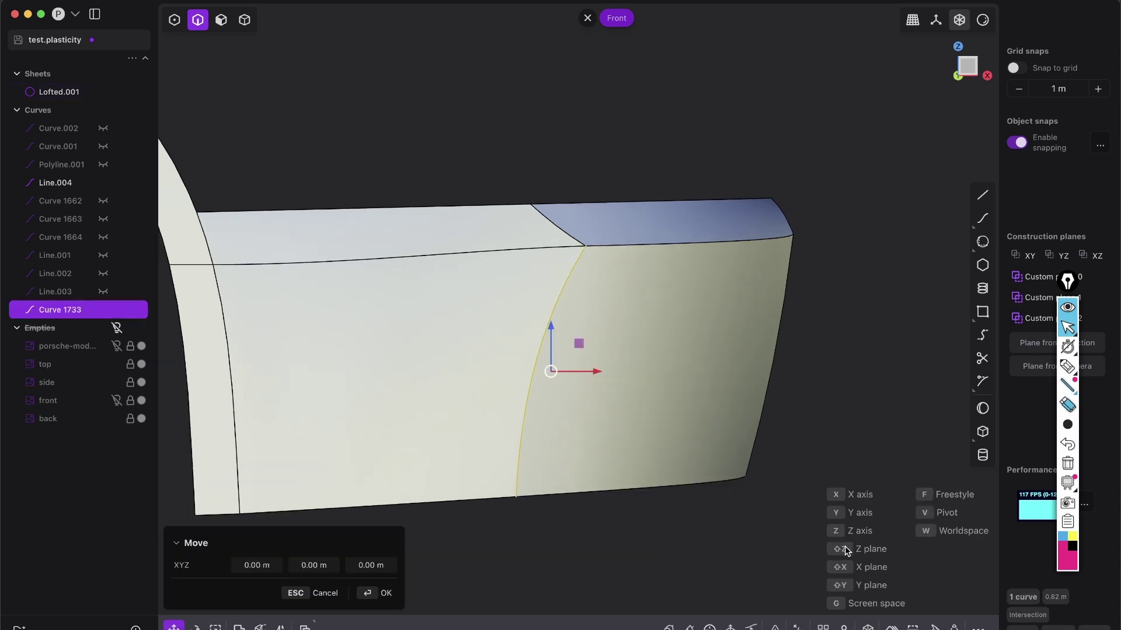
key("p")
key("Escape")
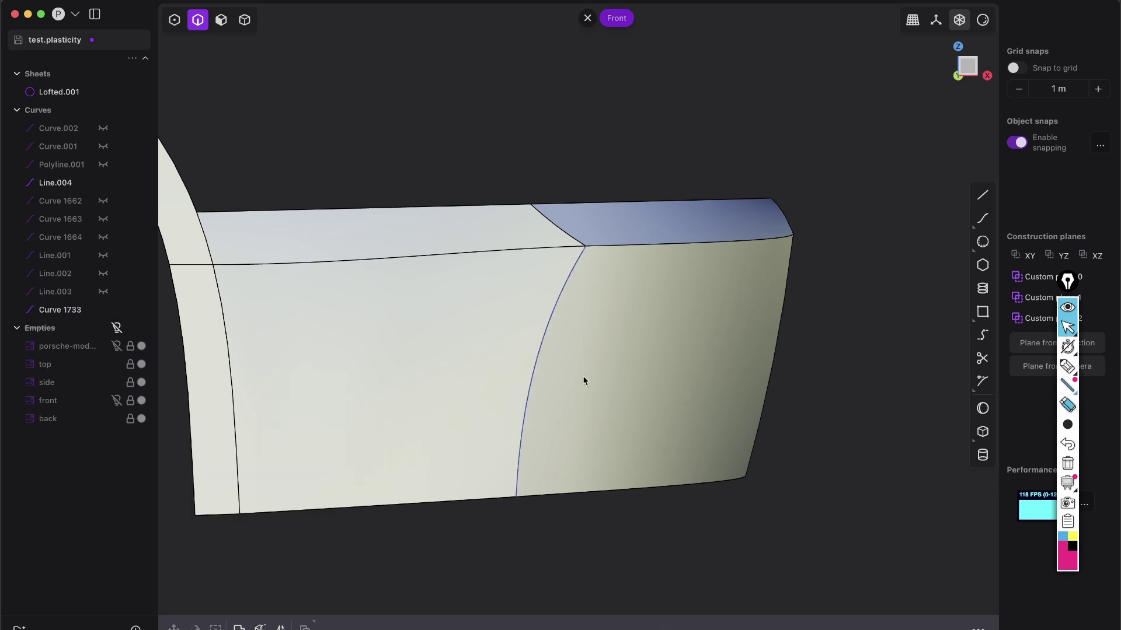
- Rebuild the duplicated curve by number of points, with 10 points
left_click(934, 627)
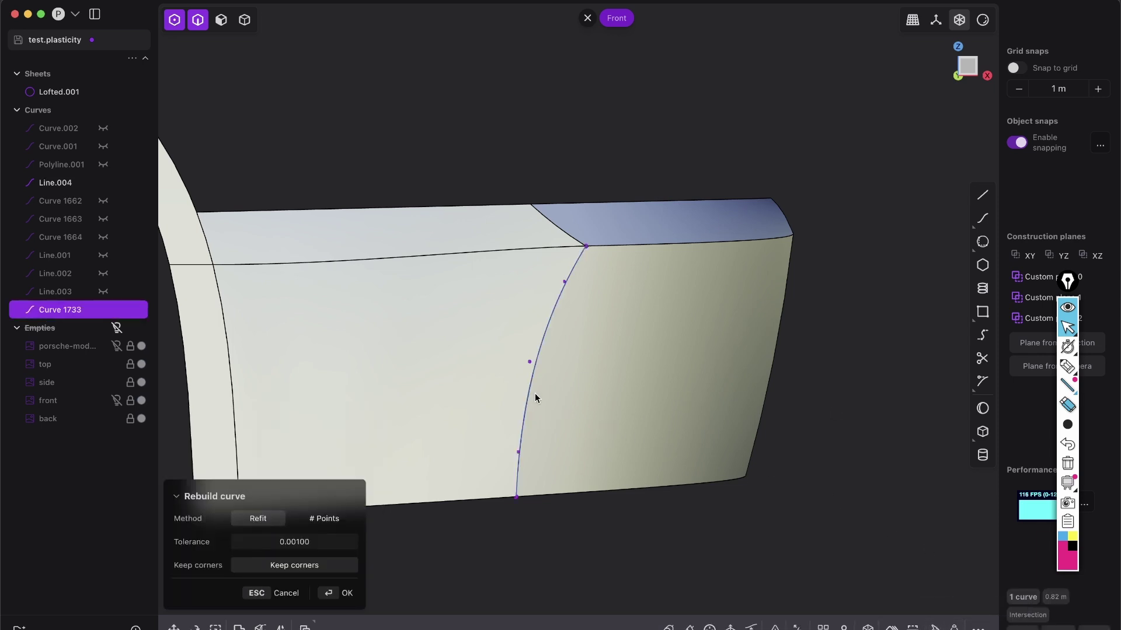
left_click(328, 519)
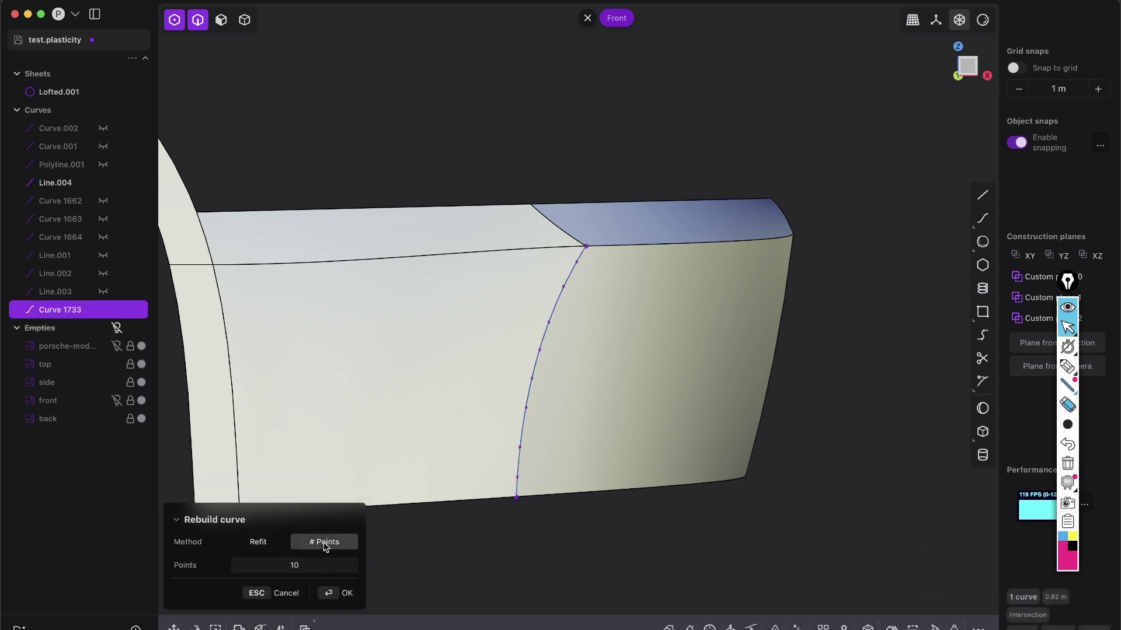
left_click(346, 593)
- Create a solid pipe along the rebuilt curve with a section size of 0.21531 m
scroll(568, 408, "up", 3)
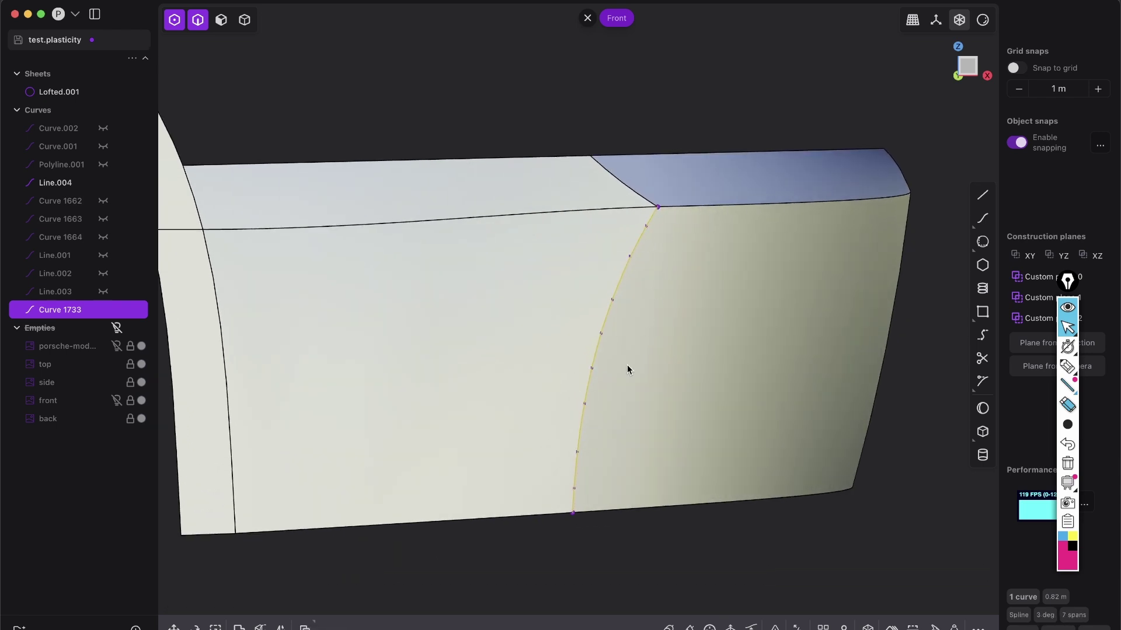
key("p")
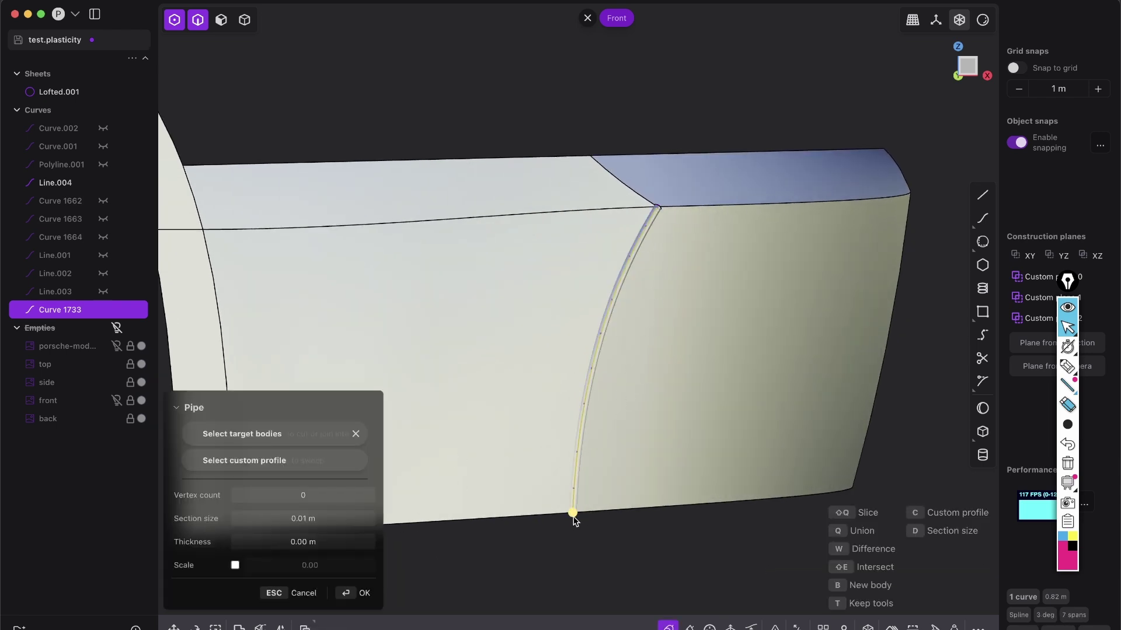
left_click_drag(573, 514, 595, 599)
middle_click_drag(715, 280, 693, 248)
middle_click_drag(721, 389, 720, 363)
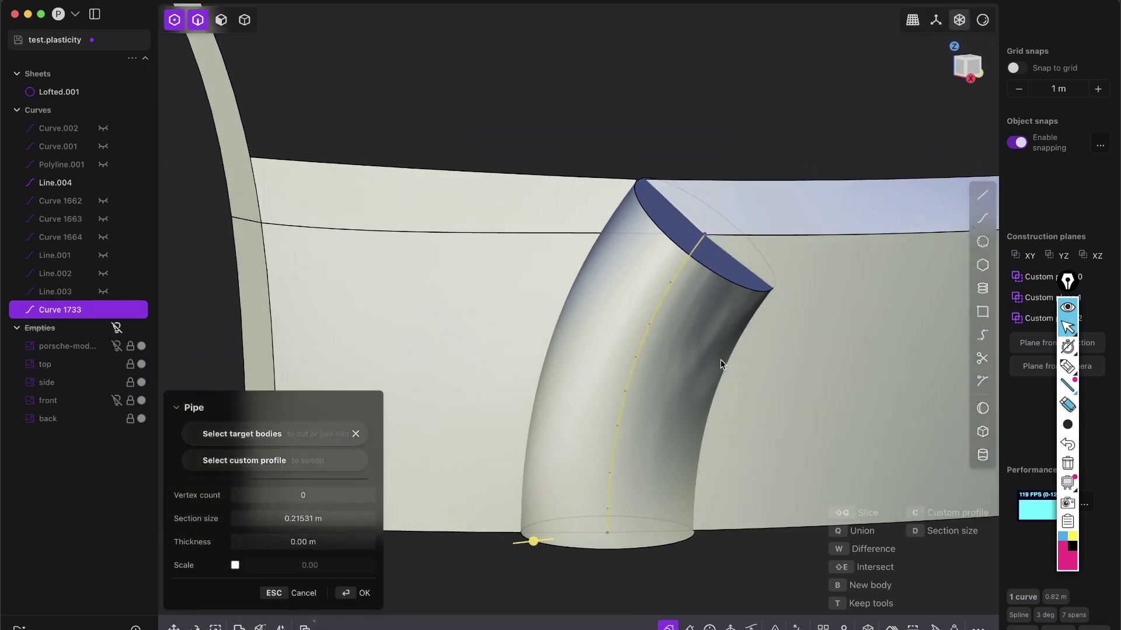
left_click(367, 595)
left_click(376, 597)
- Delete the rebuilt guide curve inside the pipe
key("2")
left_click(622, 415)
key("x")
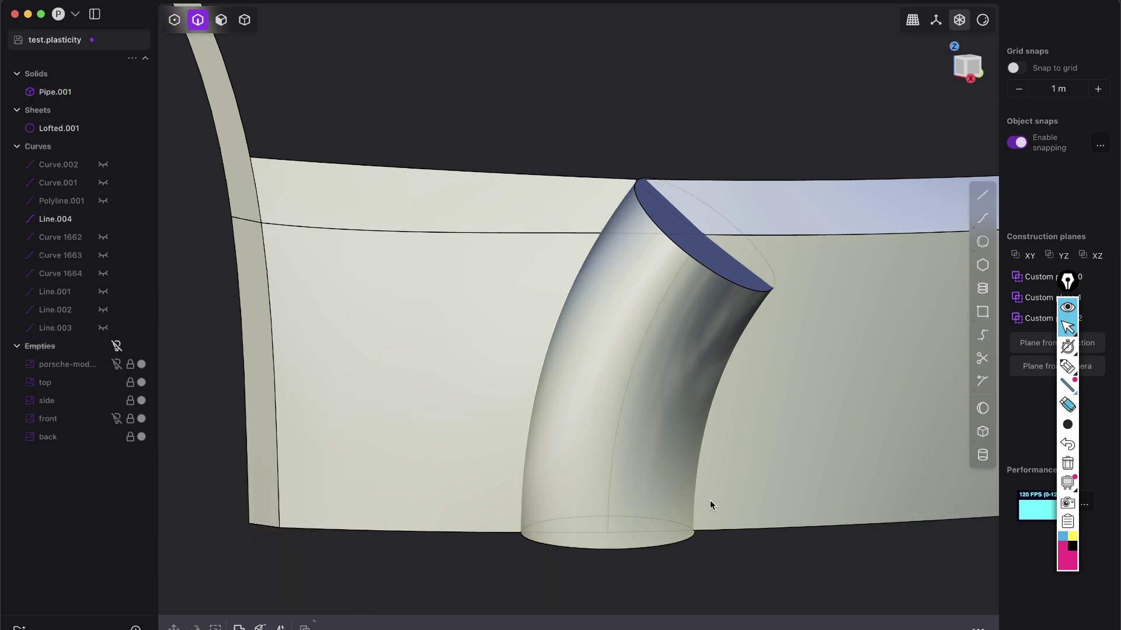
- Offset both end faces of the pipe outward by 0.29798 m so it extends beyond the panel
middle_click_drag(718, 369, 625, 373, "shift")
key("3")
left_click(607, 252)
scroll(639, 330, "down", 5)
middle_click_drag(645, 320, 684, 245)
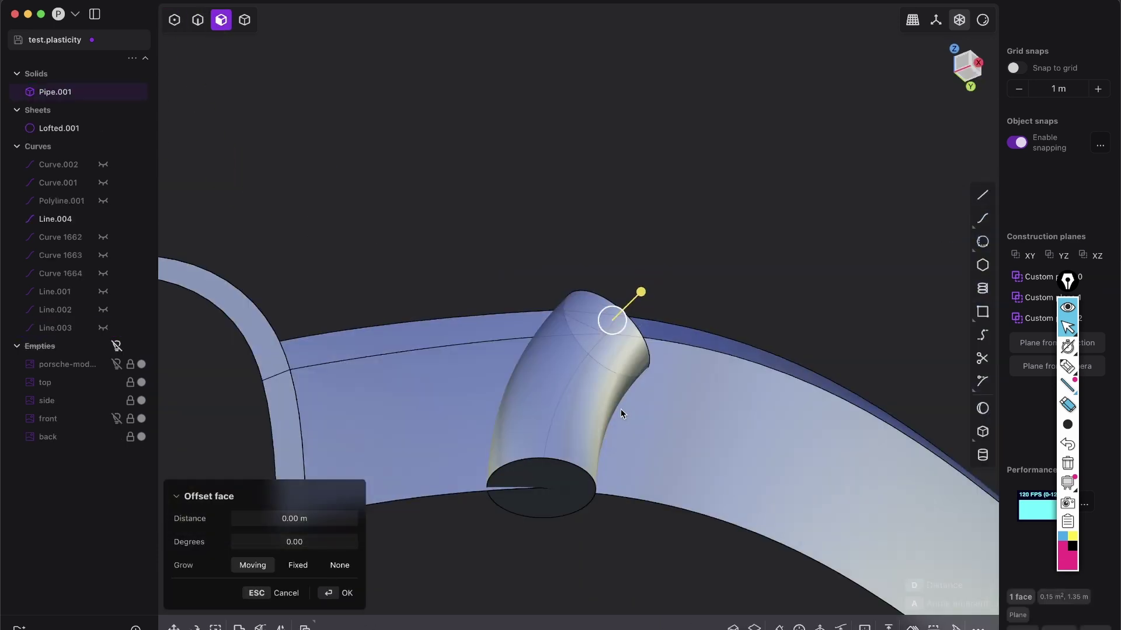
left_click(578, 501, "shift")
left_click_drag(579, 516, 595, 584)
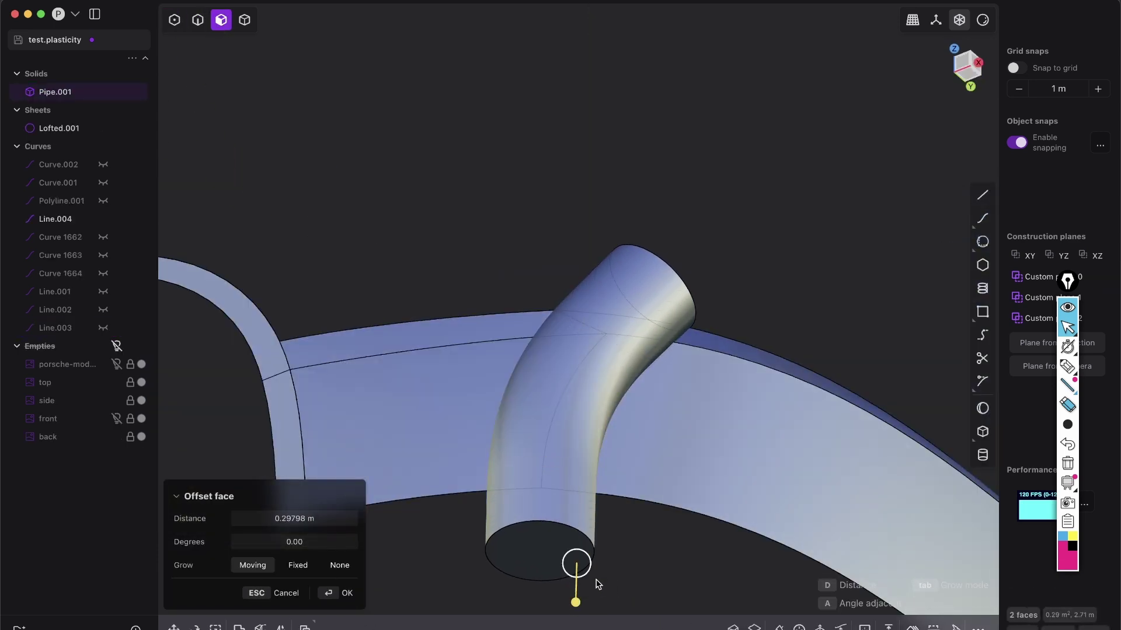
middle_click_drag(594, 584, 693, 326)
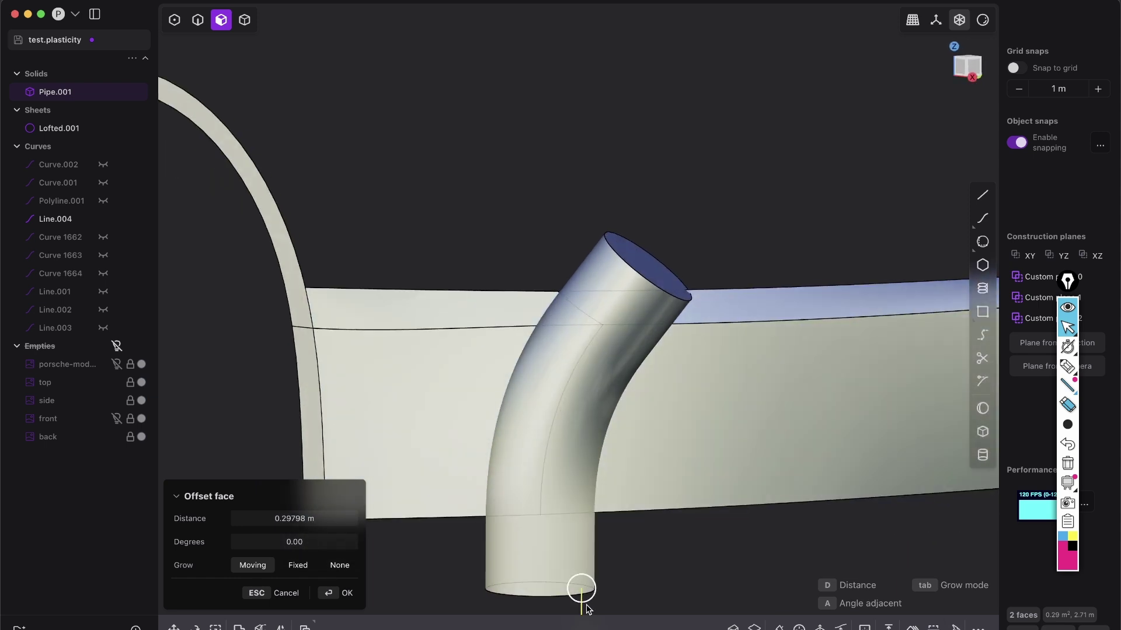
middle_click_drag(604, 532, 646, 315)
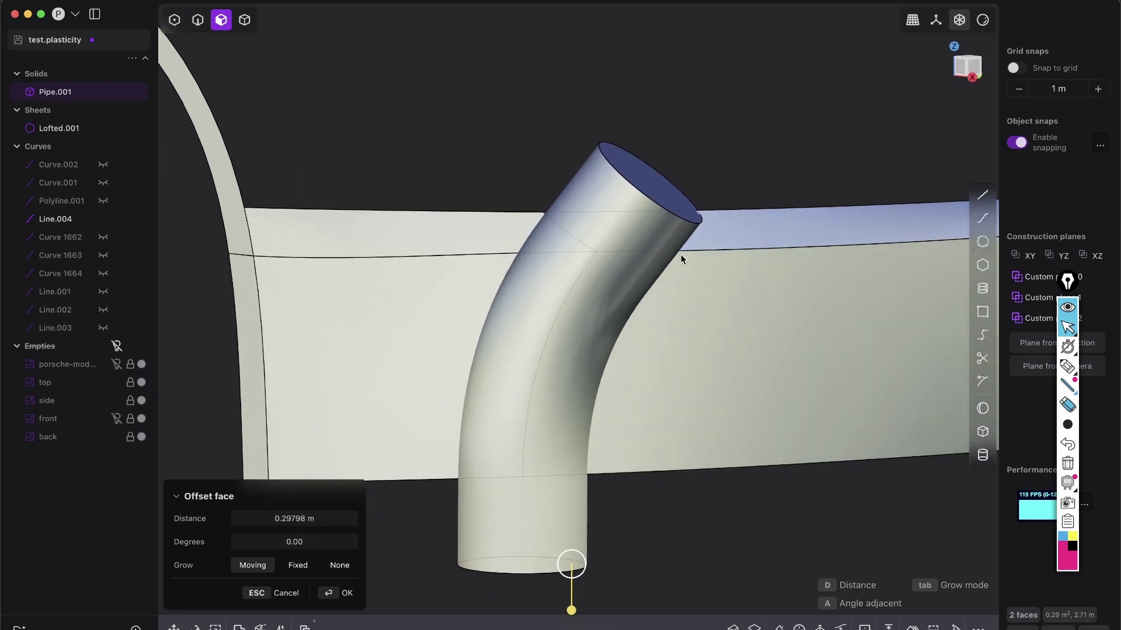
scroll(685, 252, "up", 3)
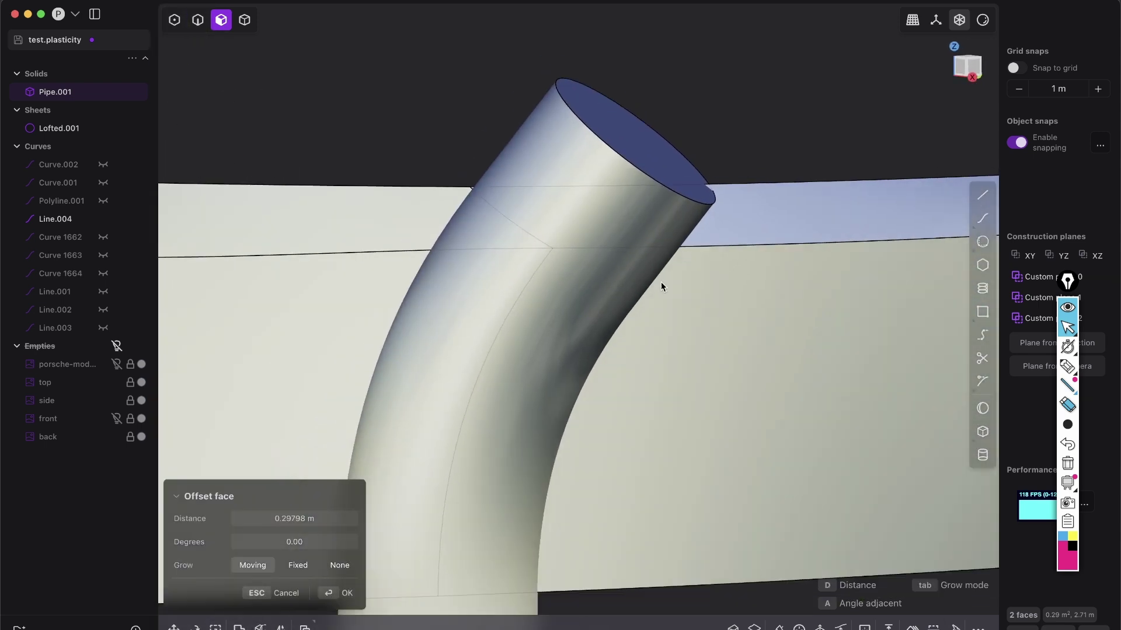
scroll(660, 286, "down", 5)
key("Return")
left_click(708, 195)
middle_click_drag(706, 204, 642, 356)
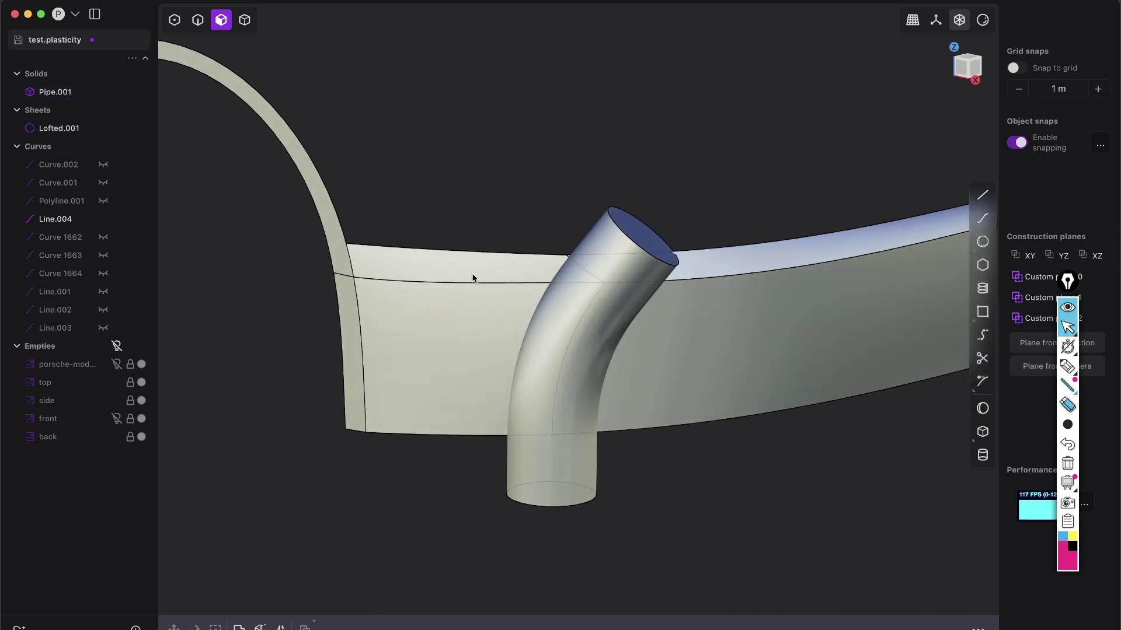
- Unjoin the lower front and rear faces from the lofted panel as a separate sheet
left_click(492, 325)
left_click(698, 344, "shift")
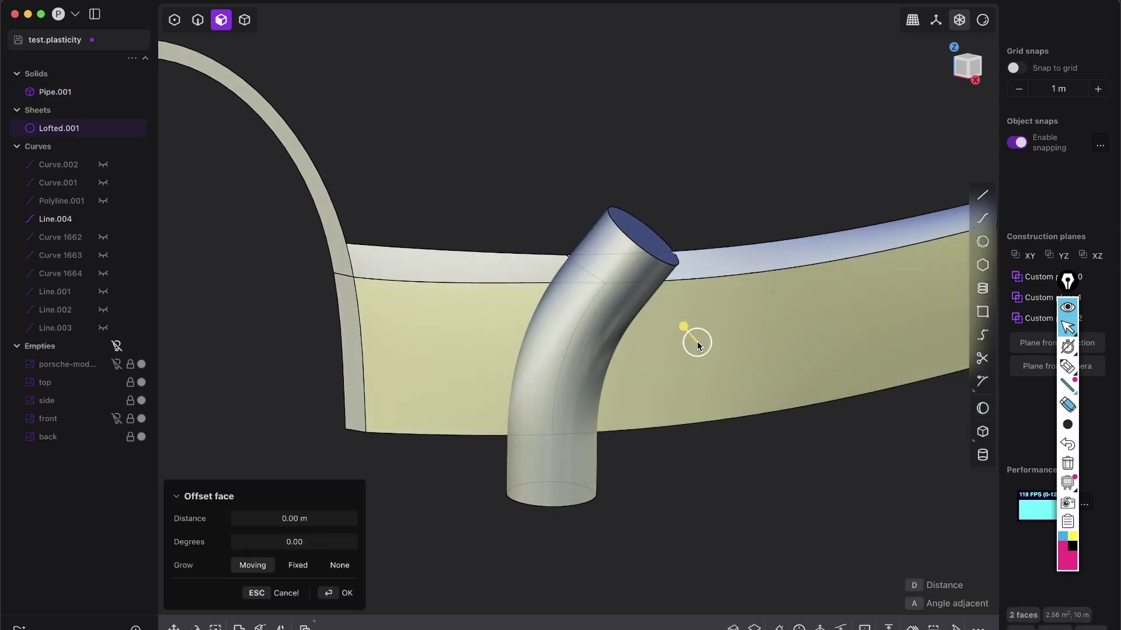
middle_click_drag(576, 385, 615, 407)
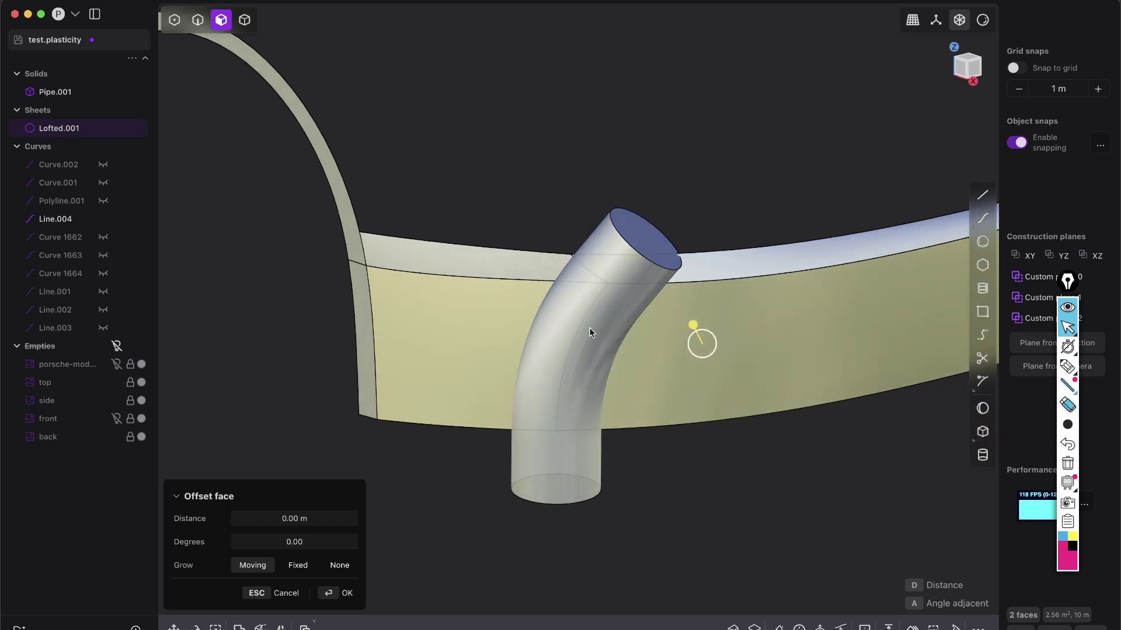
key("grave")
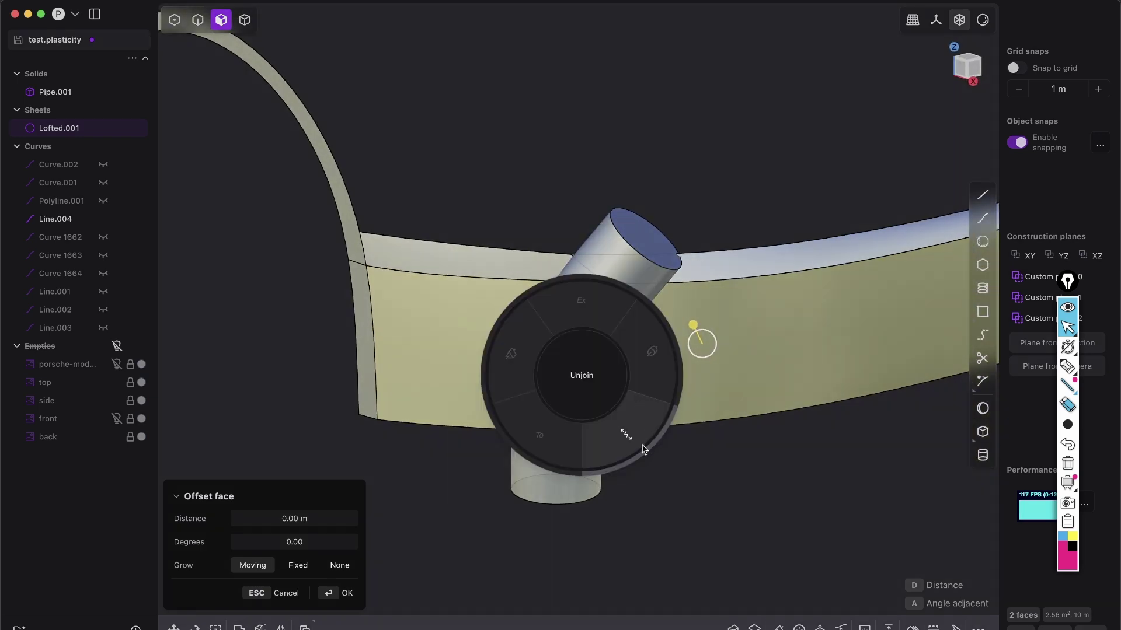
left_click(641, 465)
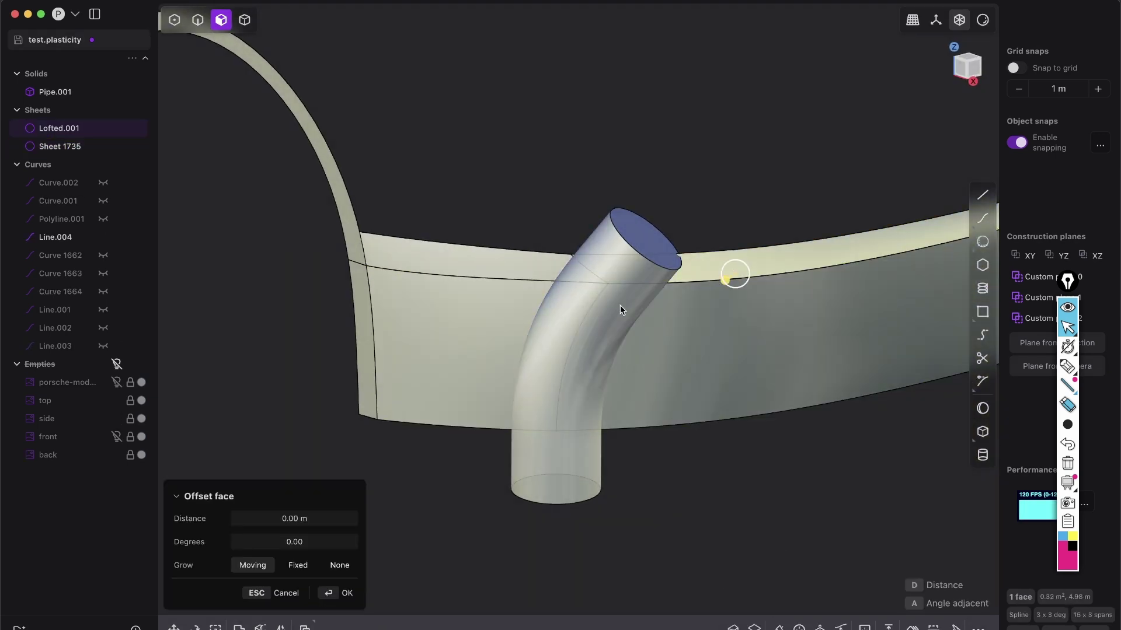
- Unjoin the upper front and rear faces from the lofted panel as another separate sheet
left_click(492, 277)
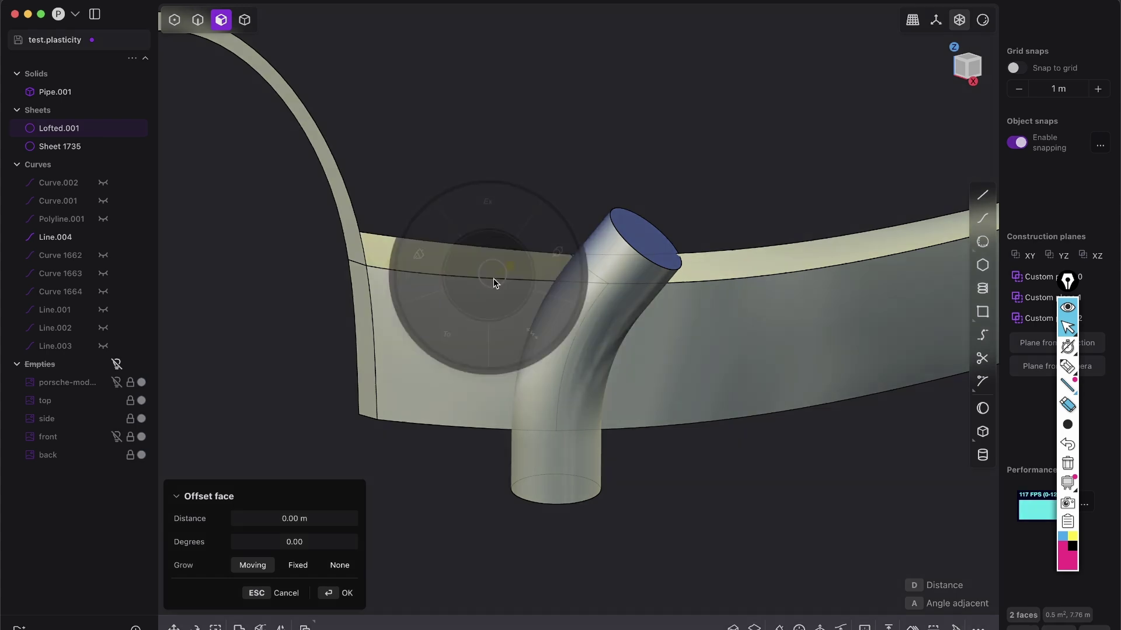
right_click(488, 276)
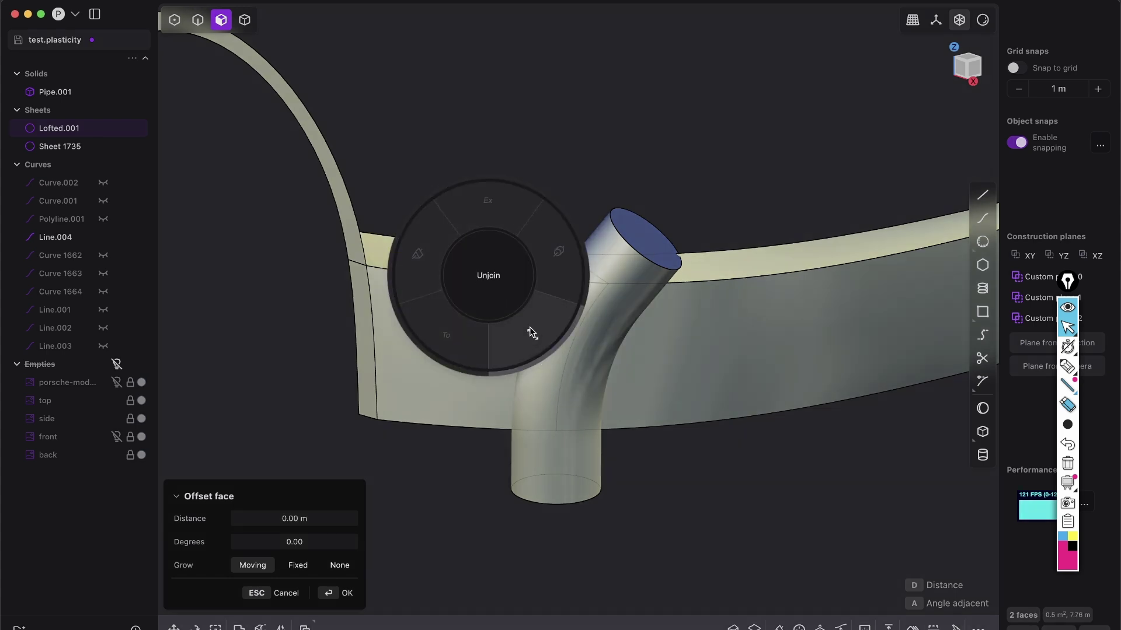
left_click(528, 329)
- Imprint the pipe onto the lower sheet with Imprint Body, with Complete target set to None
scroll(615, 337, "up", 3)
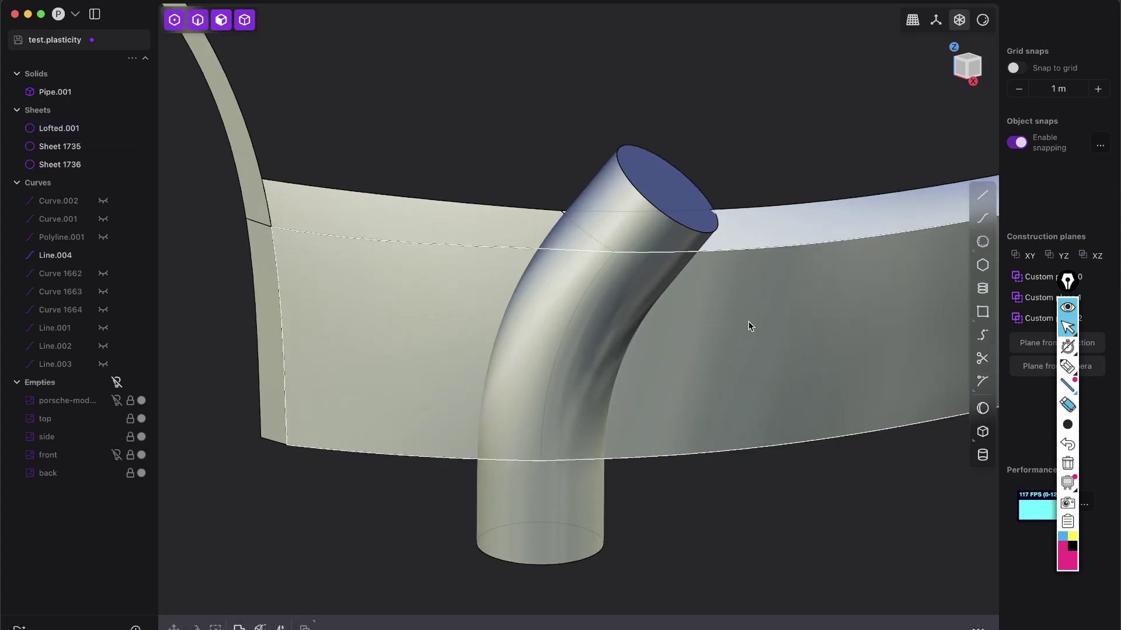
left_click(777, 354)
scroll(690, 352, "down", 3)
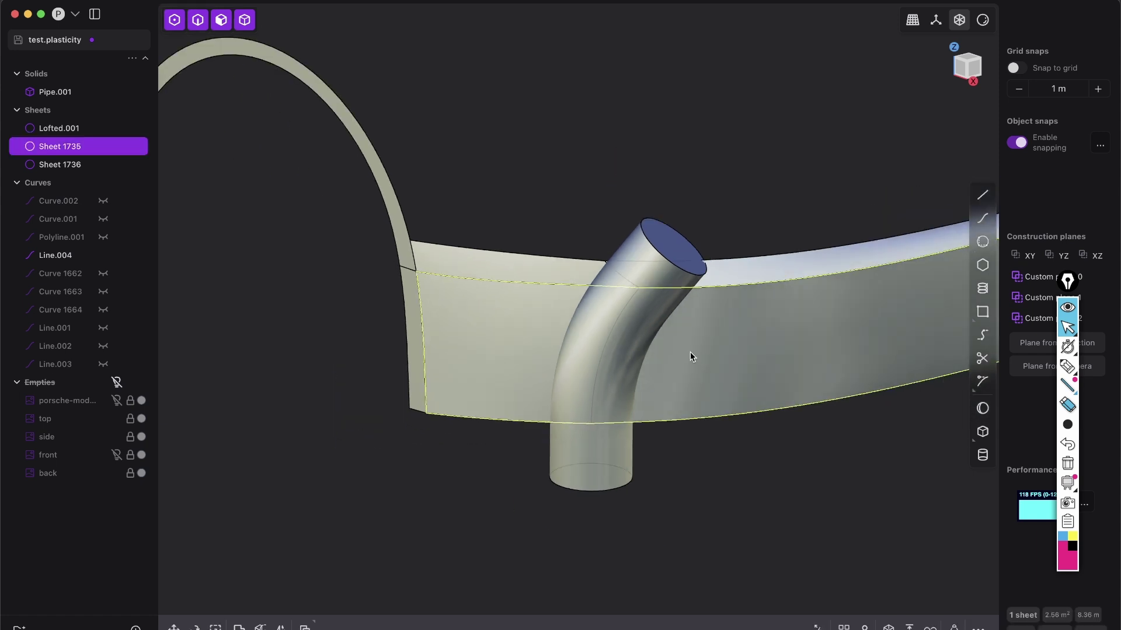
right_click_drag(686, 362, 624, 383)
left_click(604, 260)
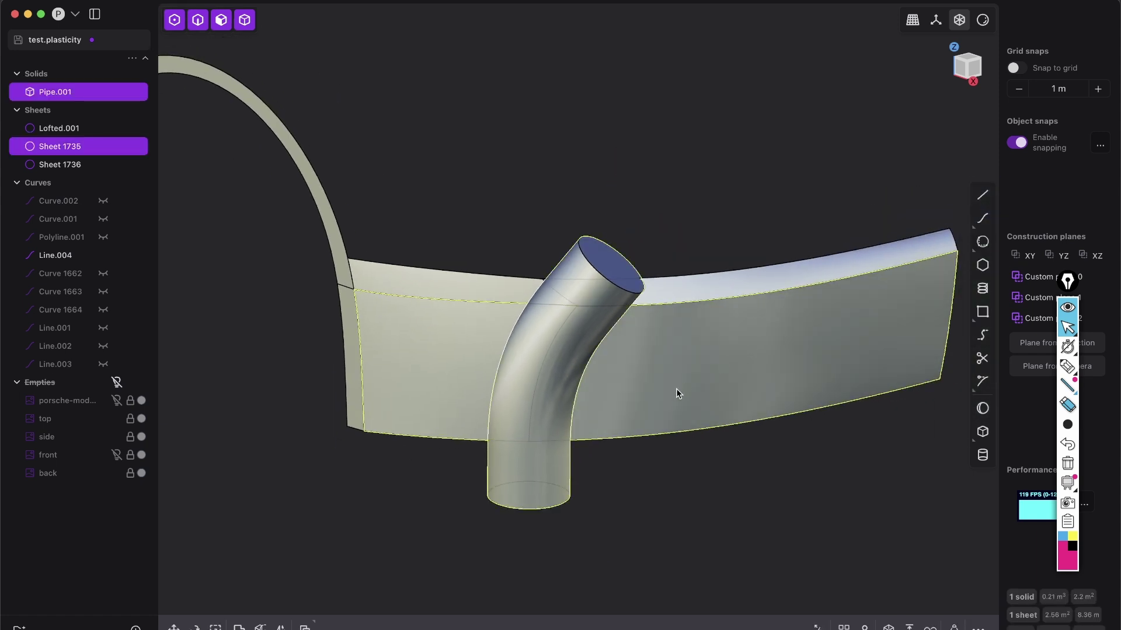
key("i")
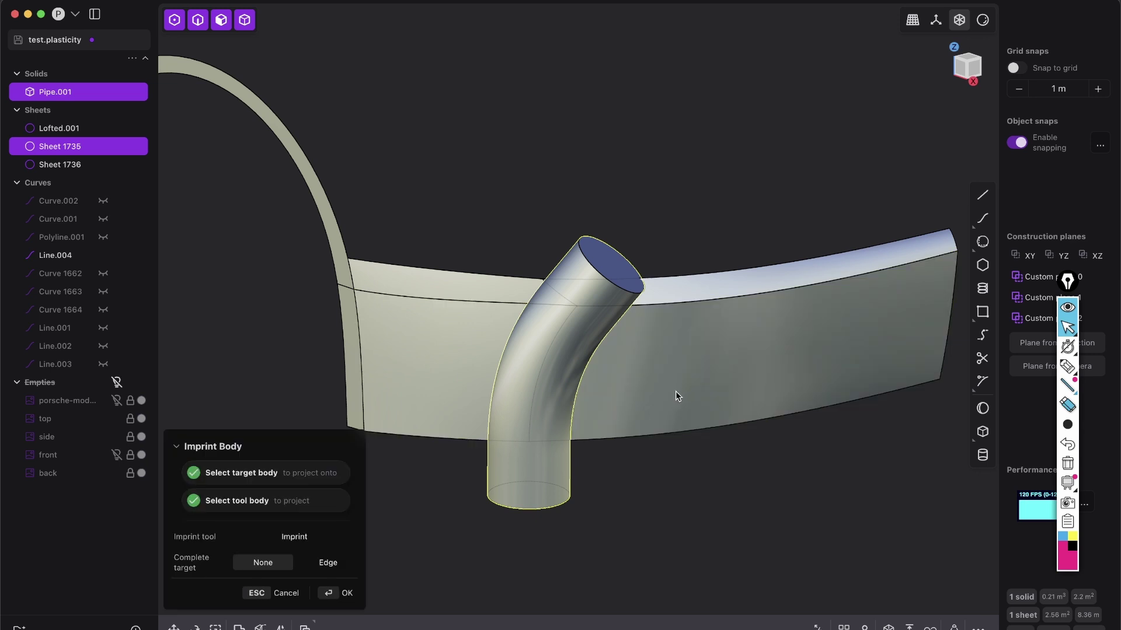
left_click(346, 594)
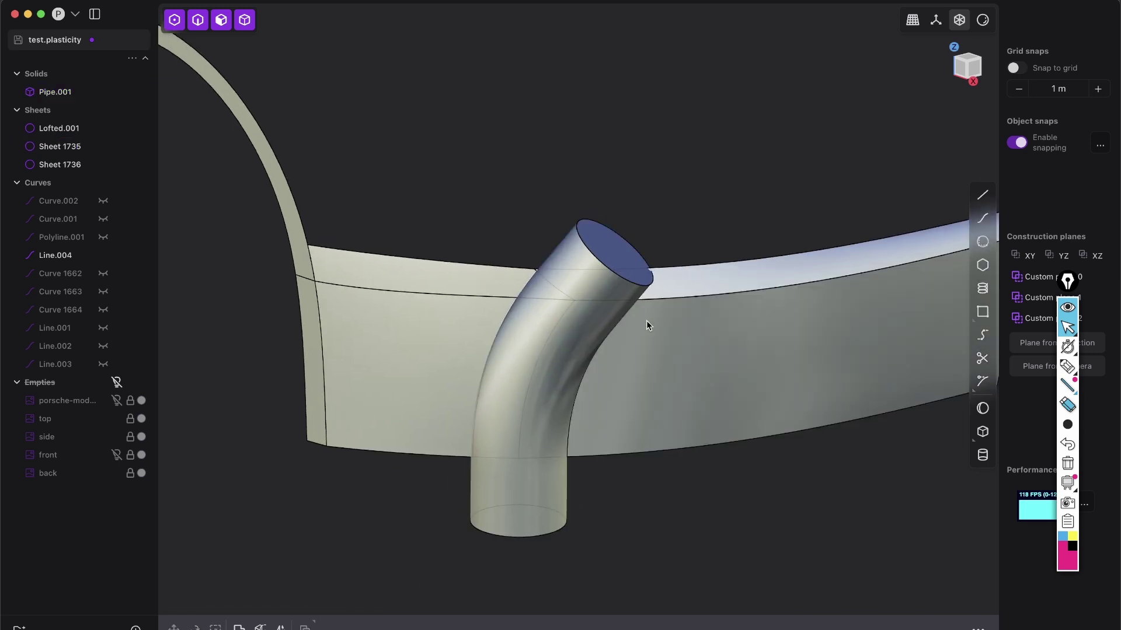
- Delete the pipe solid so only the imprinted panel sheets remain
middle_click_drag(646, 321, 670, 320)
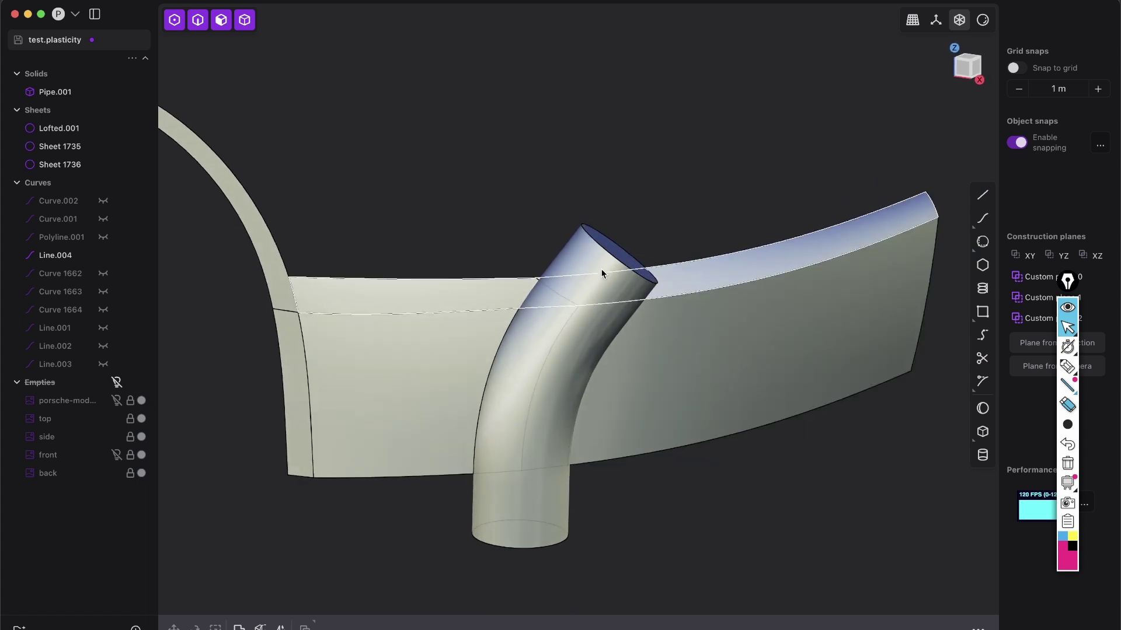
left_click(626, 256)
middle_click_drag(653, 479, 588, 351)
key("Delete")
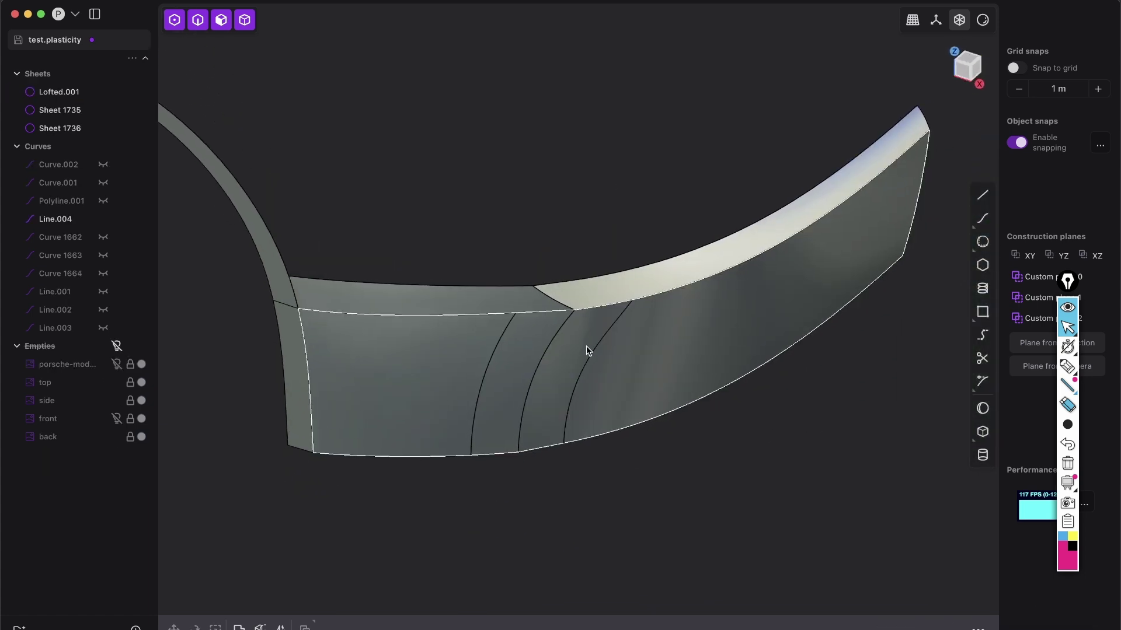
scroll(465, 382, "up", 3)
key("2")
left_click(474, 366)
key("f")
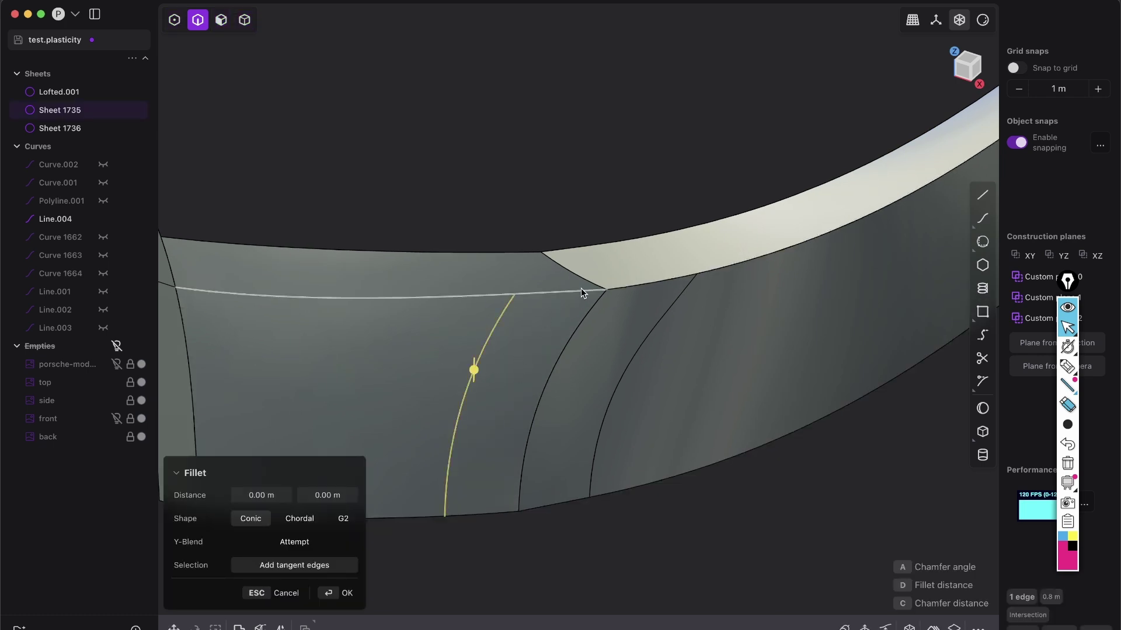
key("o")
key("Escape")
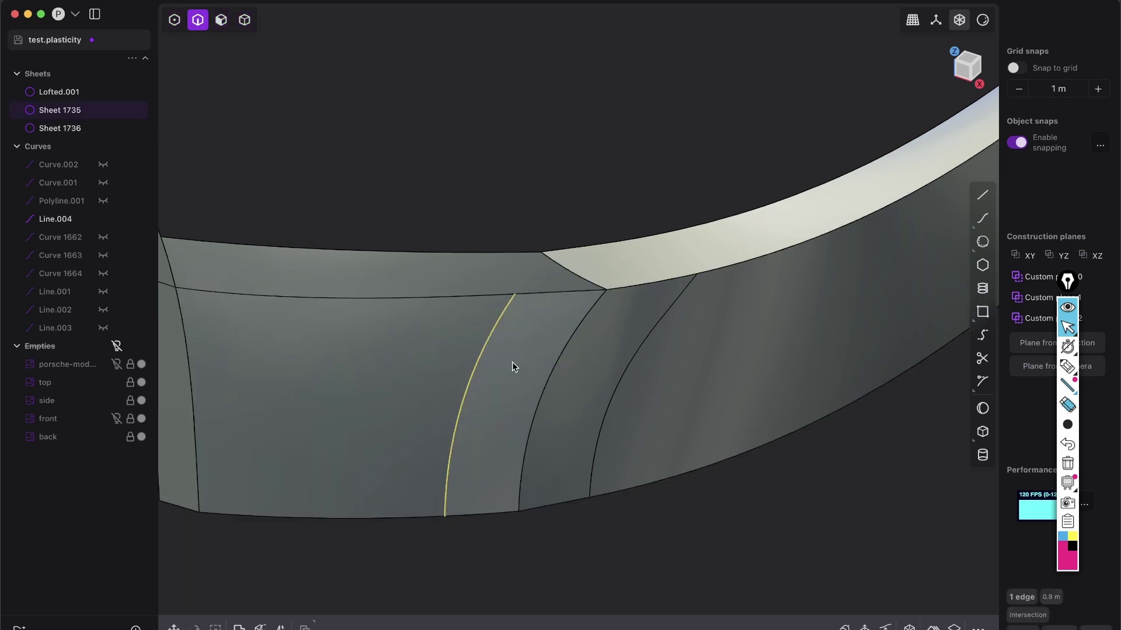
middle_click_drag(512, 362, 516, 347)
key("b")
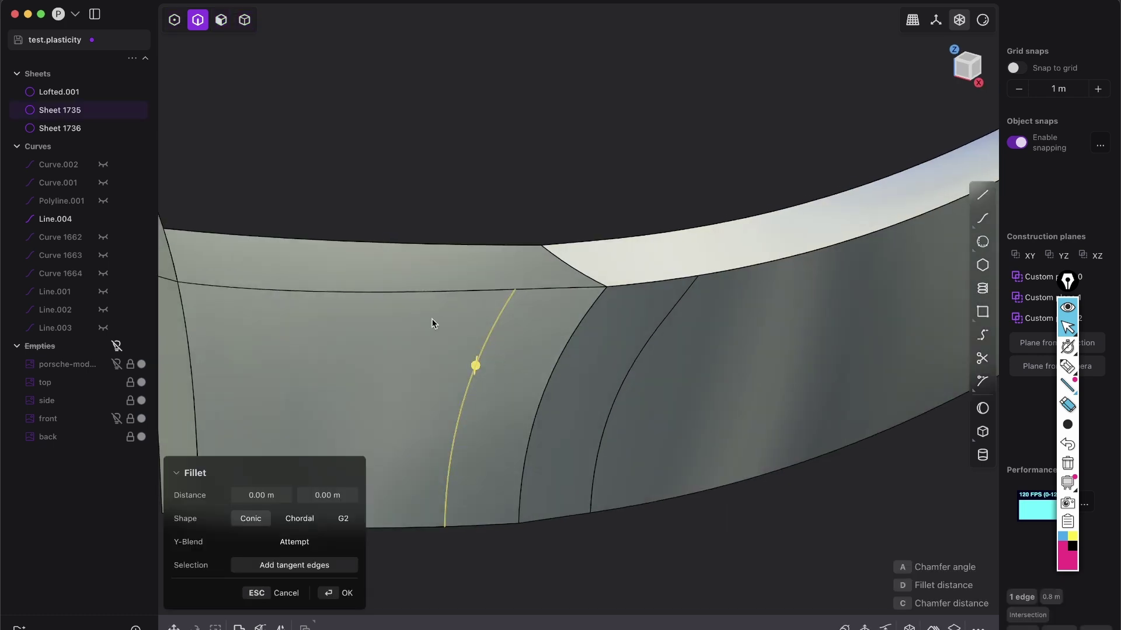
key("o")
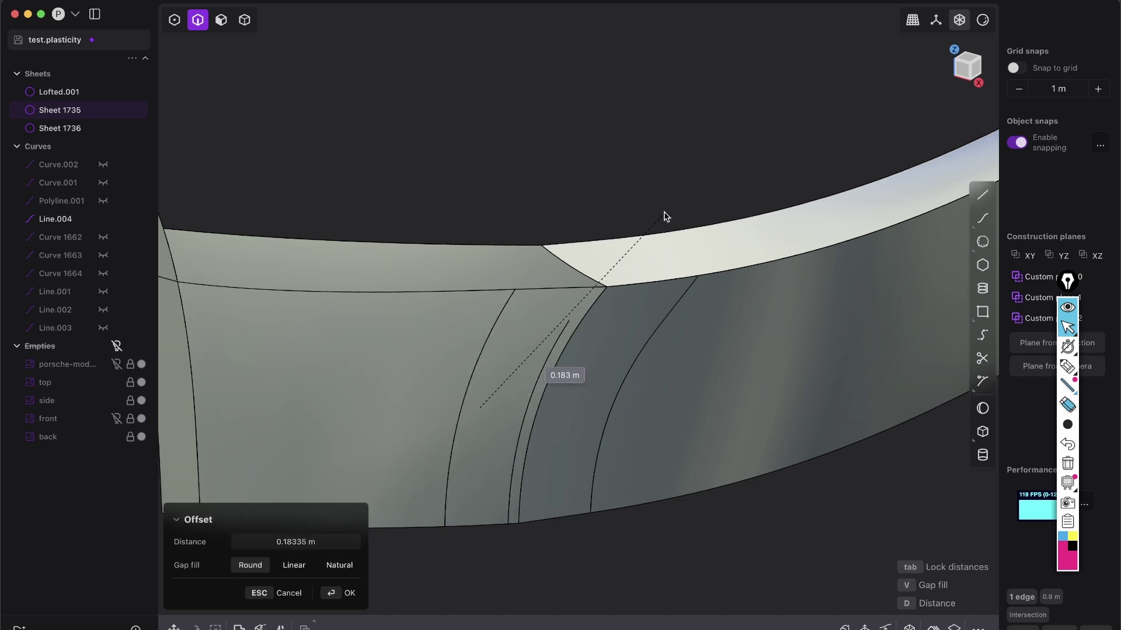
key("Escape")
left_click(650, 340)
key("b")
key("Escape")
key("Escape")
middle_click_drag(654, 403, 526, 393)
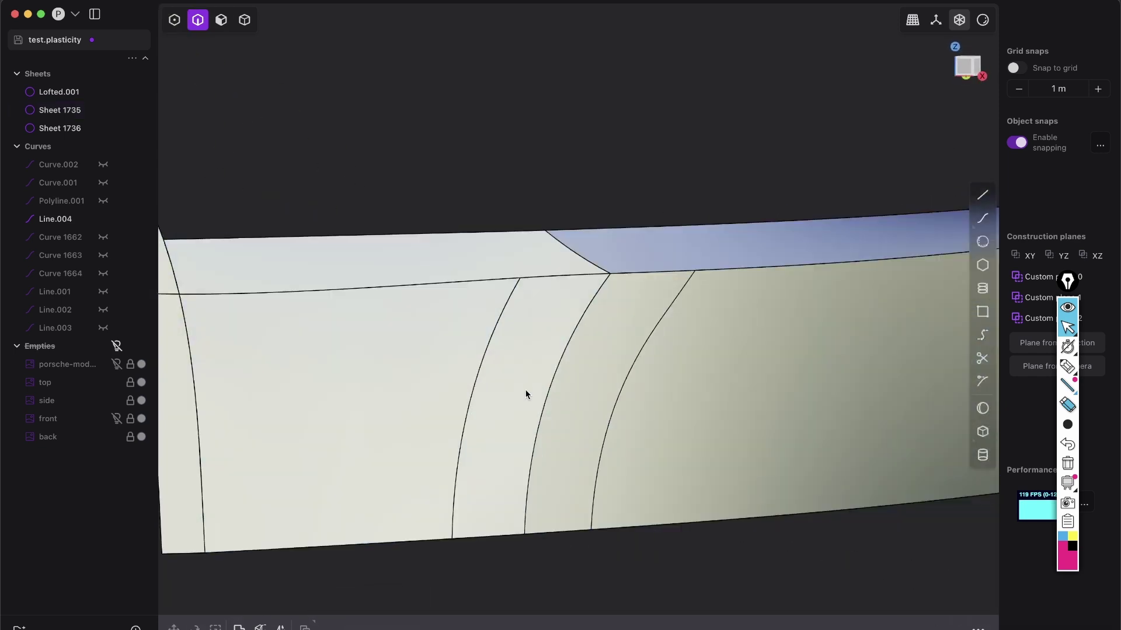
- Undo the pipe deletion and the imprint on the lower sheet, and clear the selection
scroll(624, 257, "down", 5)
middle_click_drag(628, 254, 635, 299)
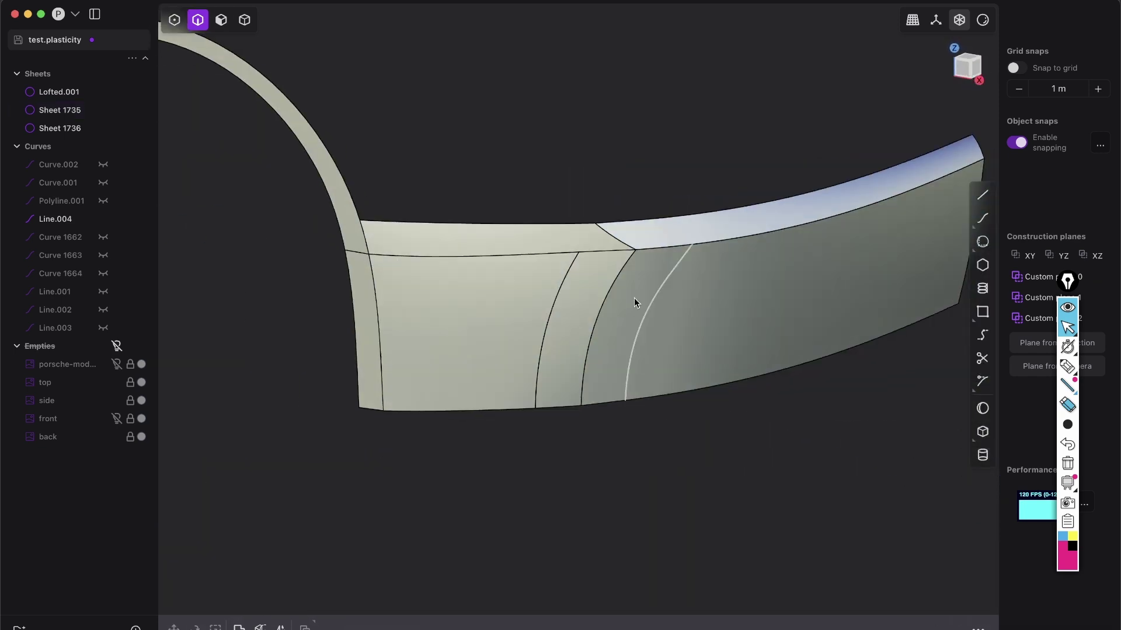
middle_click_drag(621, 345, 552, 314)
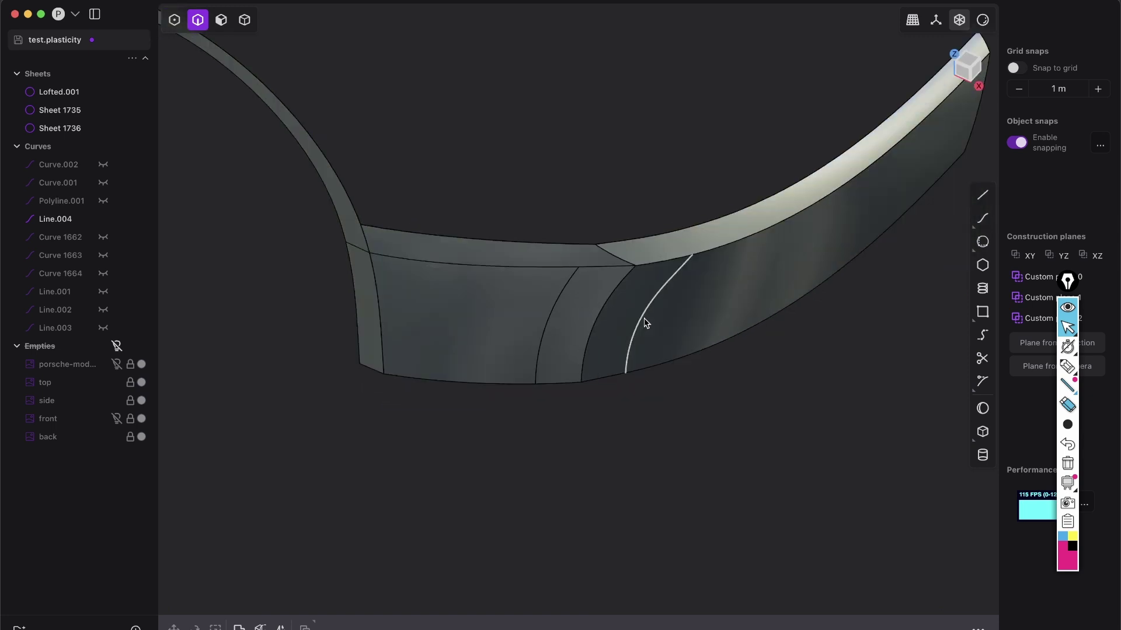
key("b")
key("super+z")
key("super+z")
key("super+z")
key("super+z")
key("super+z")
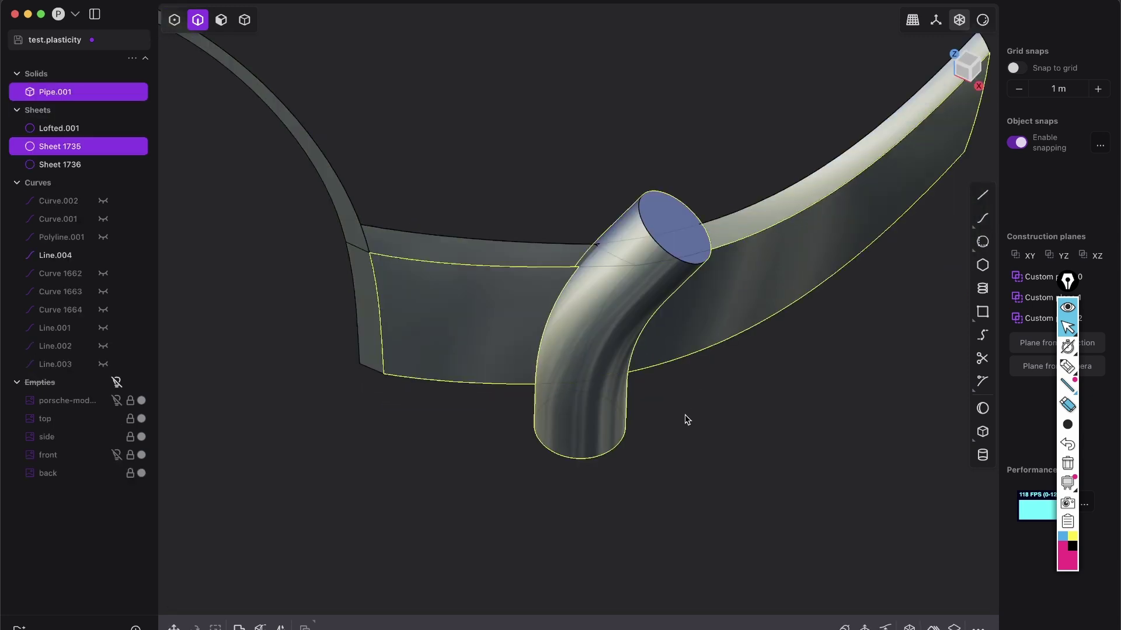
key("Escape")
- Try to cut the lower sheet with the pipe using a Boolean Difference, and undo the cut
middle_click_drag(566, 317, 617, 193)
middle_click_drag(690, 310, 604, 308, "shift")
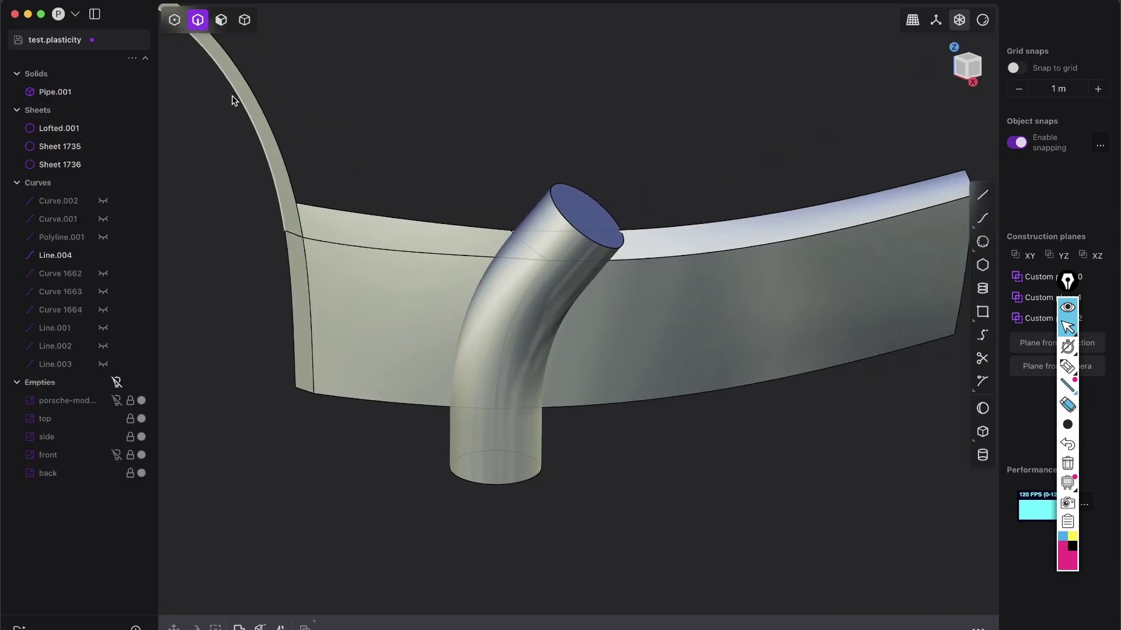
left_click(708, 308)
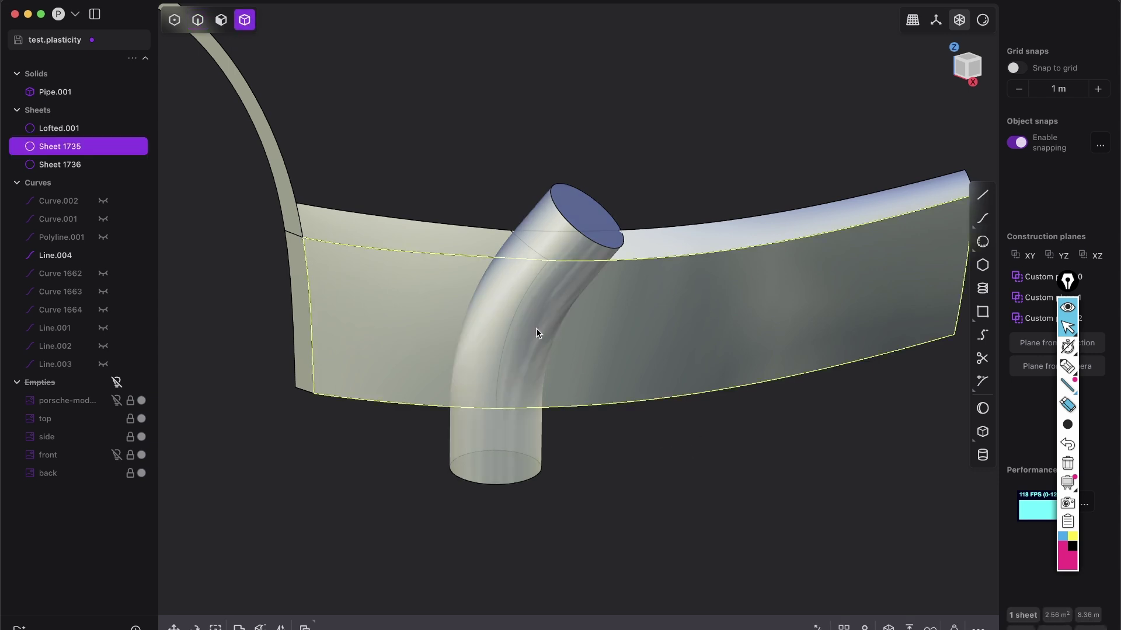
middle_click_drag(538, 330, 554, 245)
left_click(557, 220)
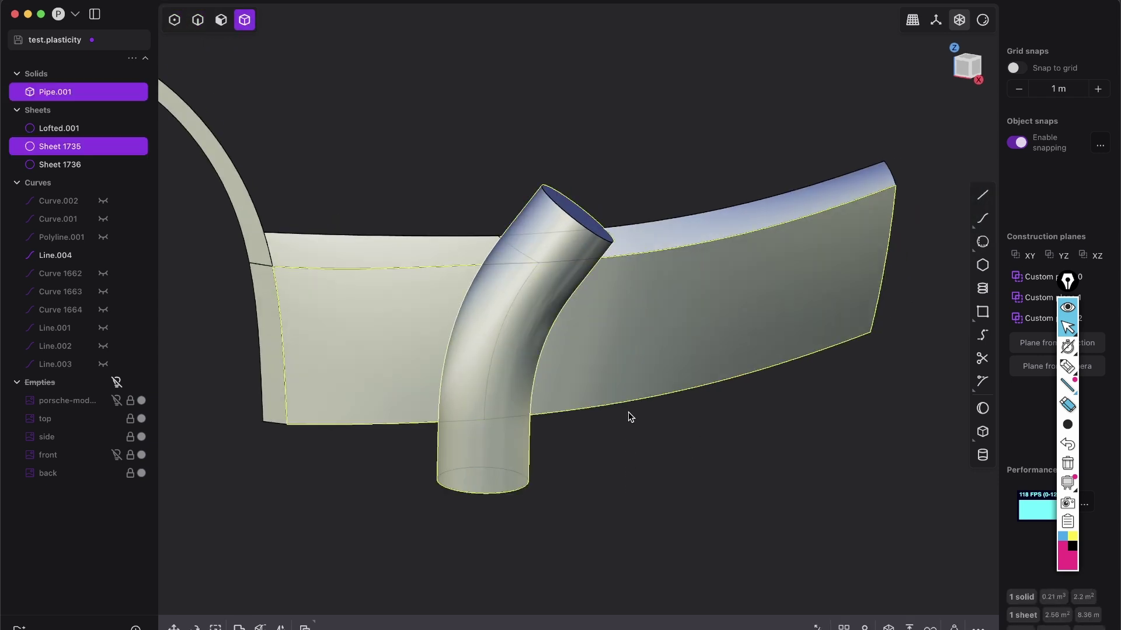
key("q")
middle_click_drag(610, 373, 538, 259)
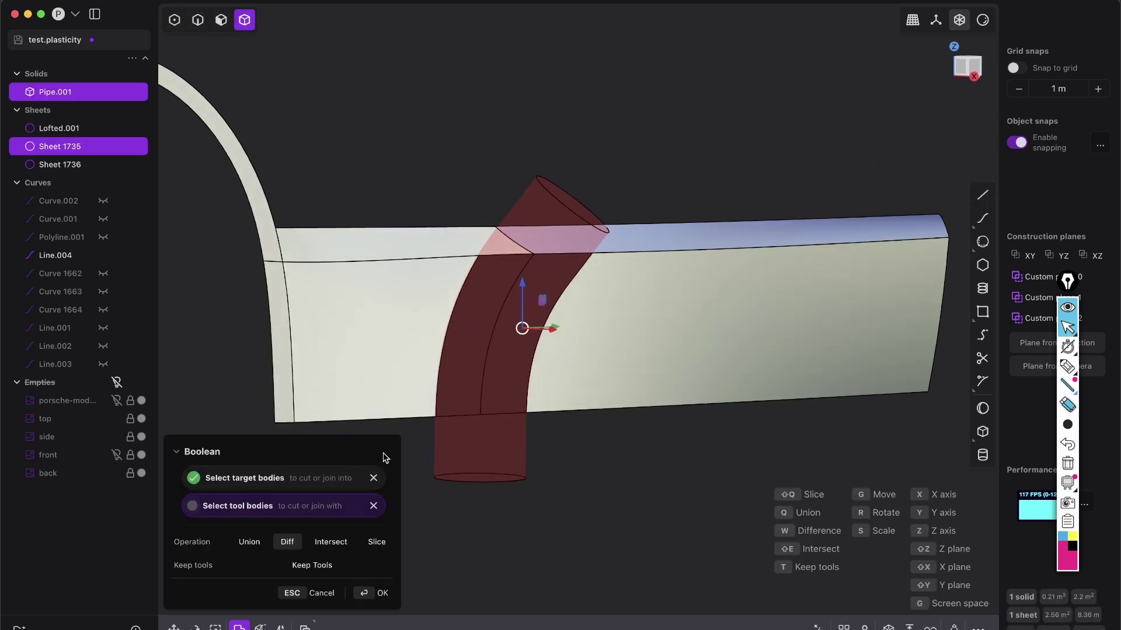
left_click(389, 591)
middle_click_drag(551, 377, 586, 331)
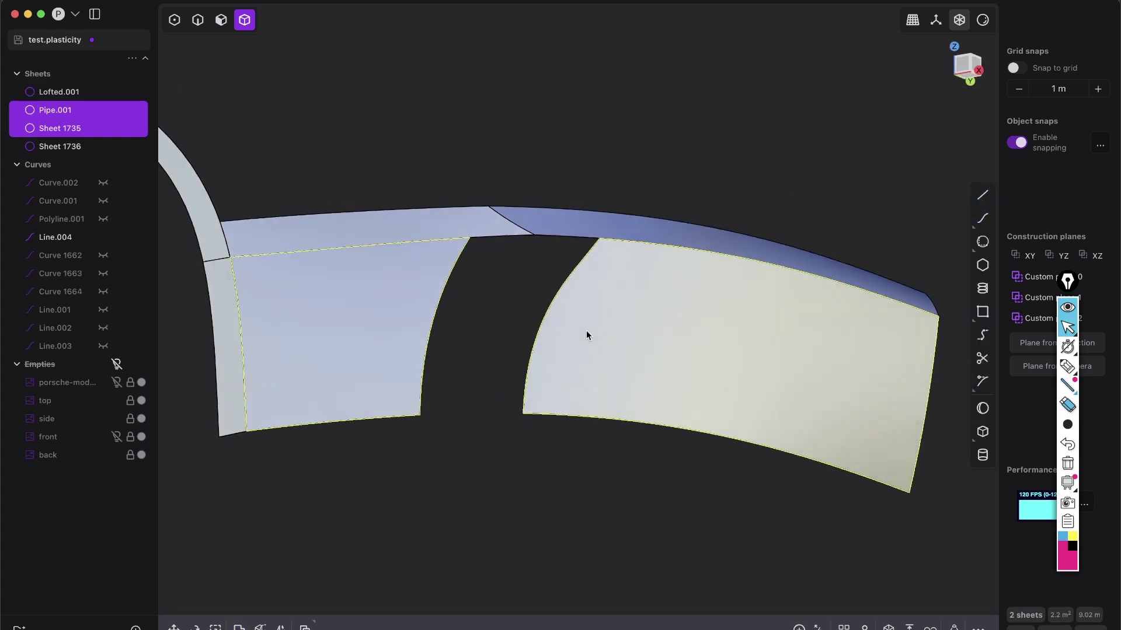
middle_click_drag(416, 275, 601, 330)
key("ctrl+z")
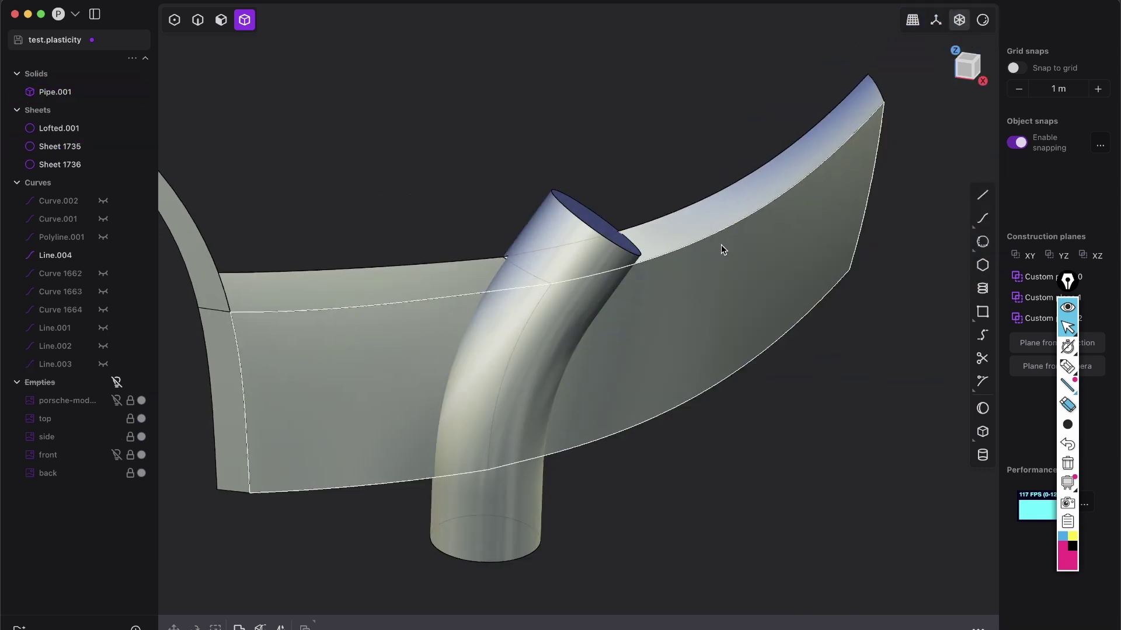
- Imprint the pipe onto the lower sheet with Complete target set to None, and delete the pipe solid
left_click(684, 297)
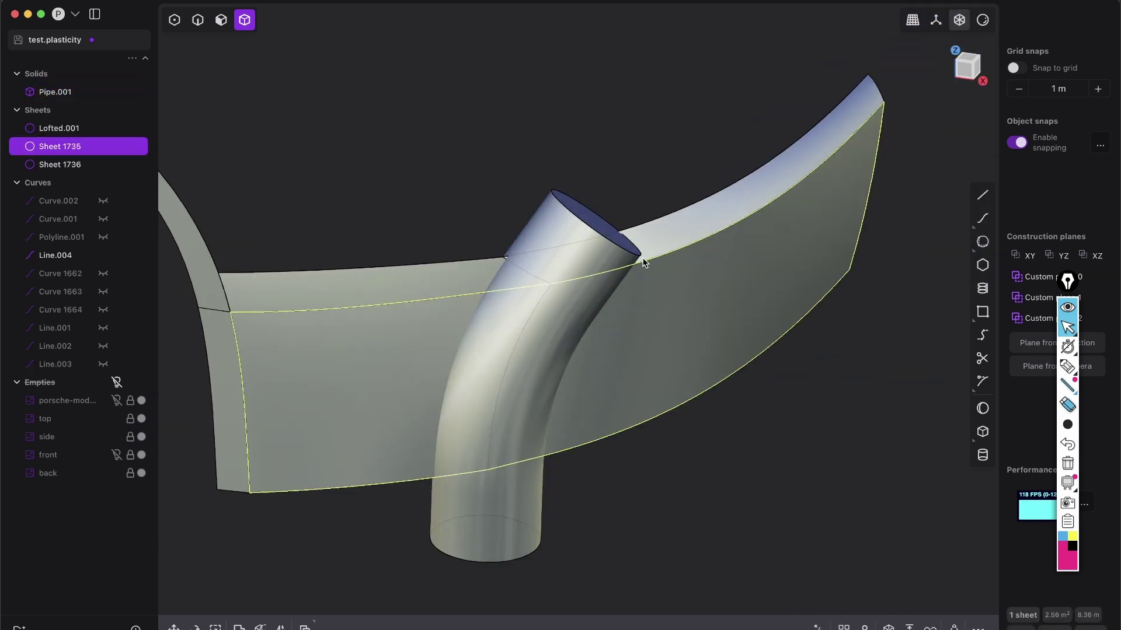
left_click(566, 224, "shift")
key("shift+i")
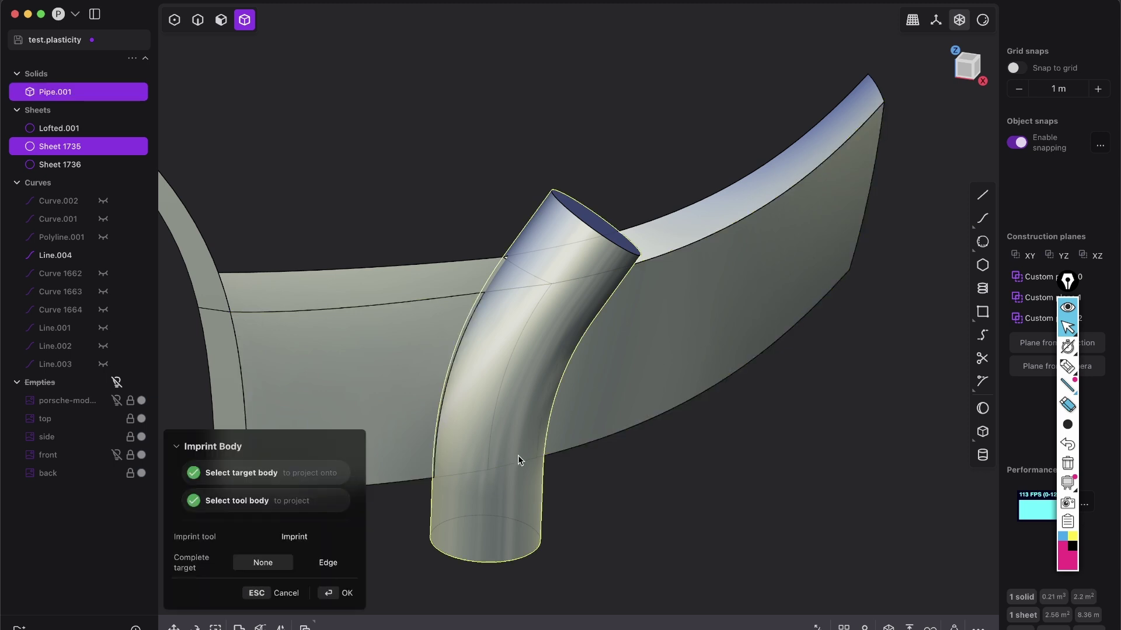
left_click(347, 596)
left_click(599, 552)
left_click(520, 519)
key("x")
- Delete the lower sheet's two narrow faces between the imprinted pipe lines
middle_click_drag(561, 380, 514, 365)
scroll(520, 389, "up", 4)
key("3")
left_click(520, 395)
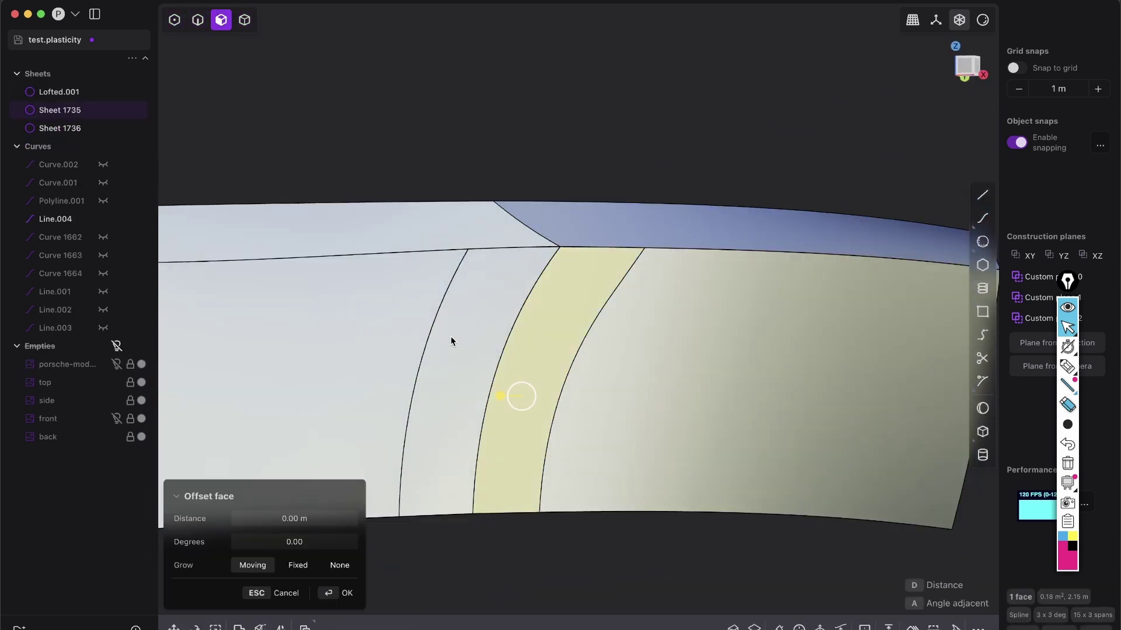
left_click(513, 313, "shift")
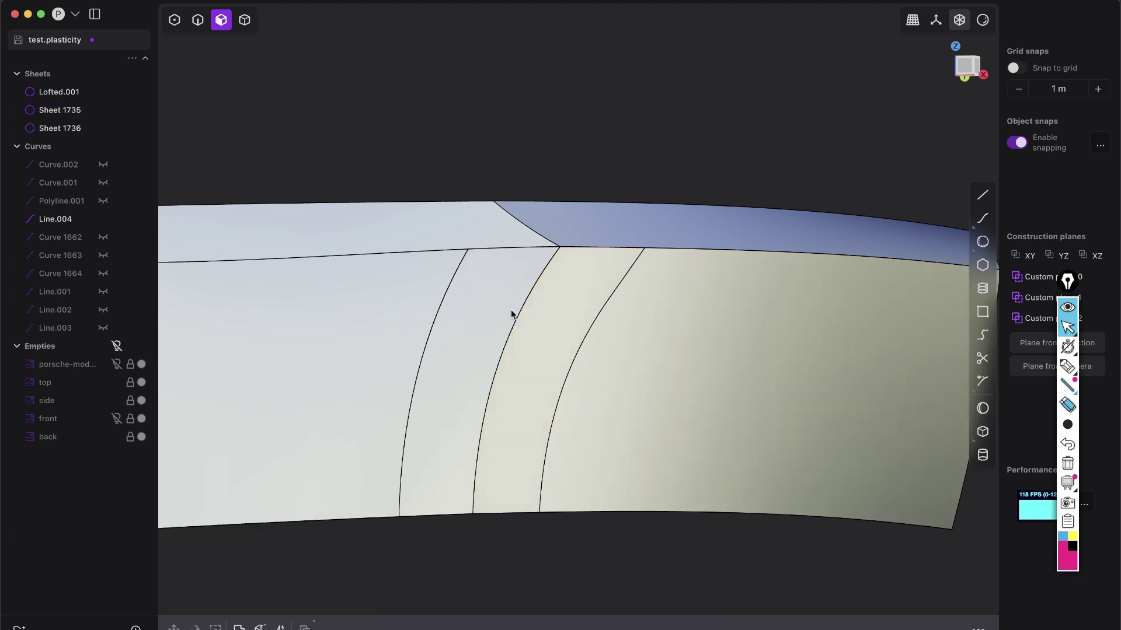
key("x")
- Select the upper sheet along the panel's top and hide it to expose the lower panel edges
middle_click_drag(646, 274, 601, 339)
scroll(596, 335, "down", 2)
key("2")
middle_click_drag(461, 318, 638, 234)
key("5")
left_click(626, 178)
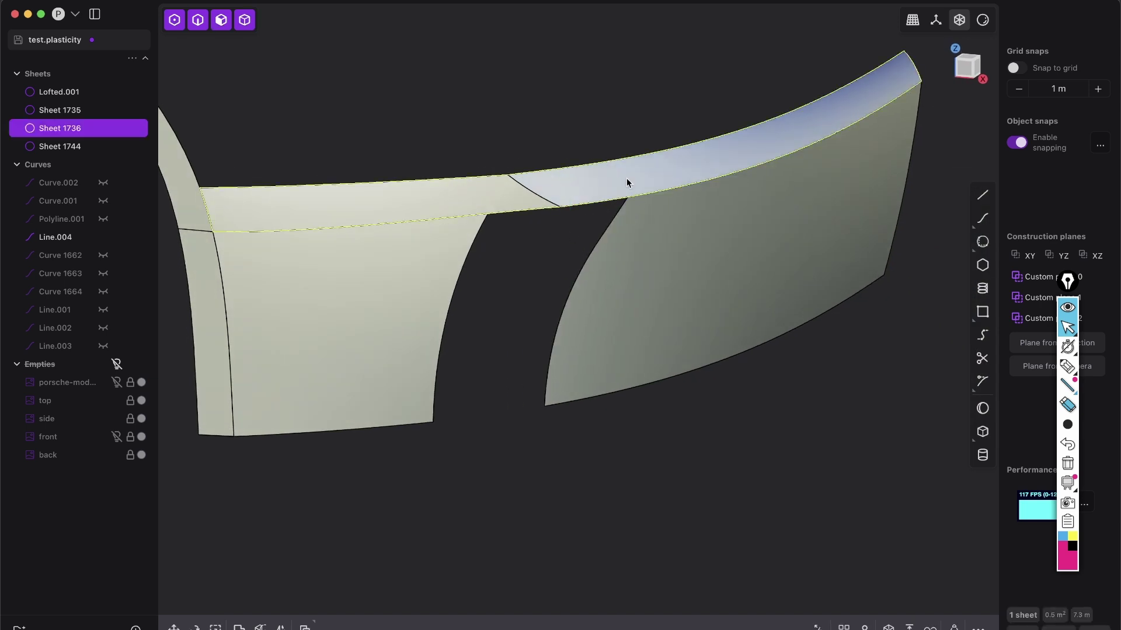
middle_click_drag(619, 334, 660, 394, "shift")
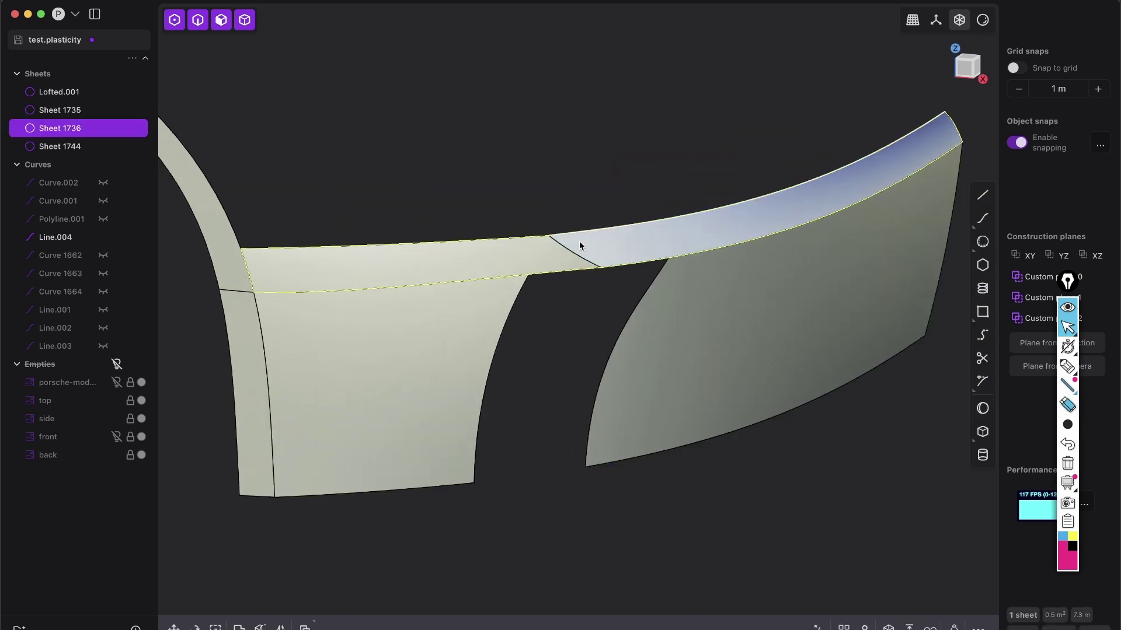
left_click(605, 308)
left_click(570, 251)
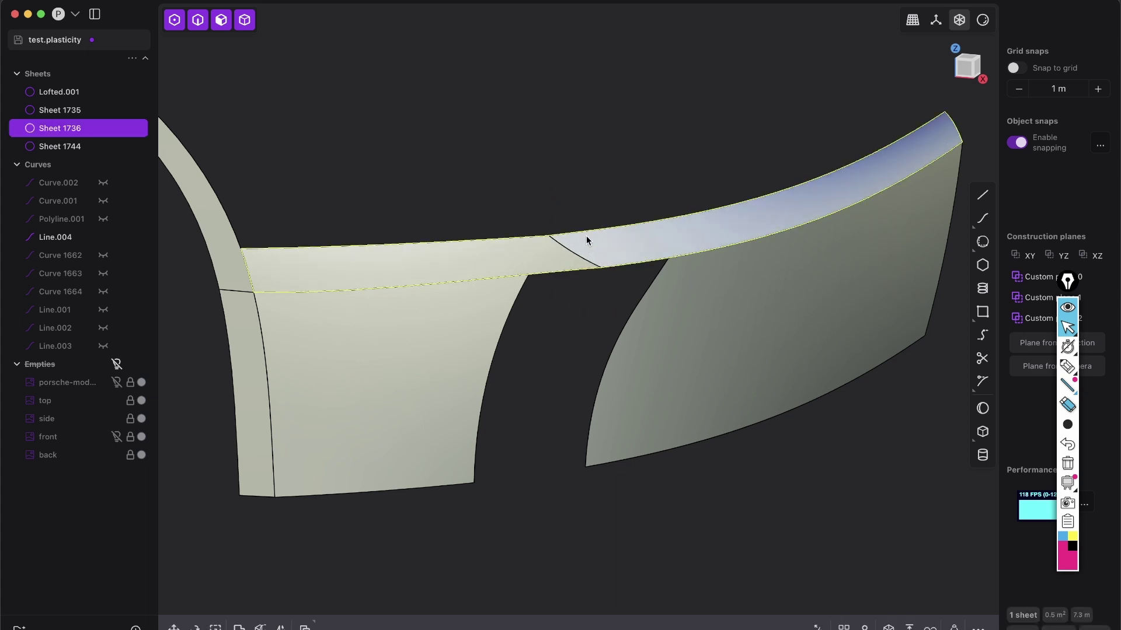
key("h")
- Bridge the upper edges of the two lower panel pieces across the gap with G2 curvature at both ends
key("2")
right_click_drag(644, 330, 652, 297)
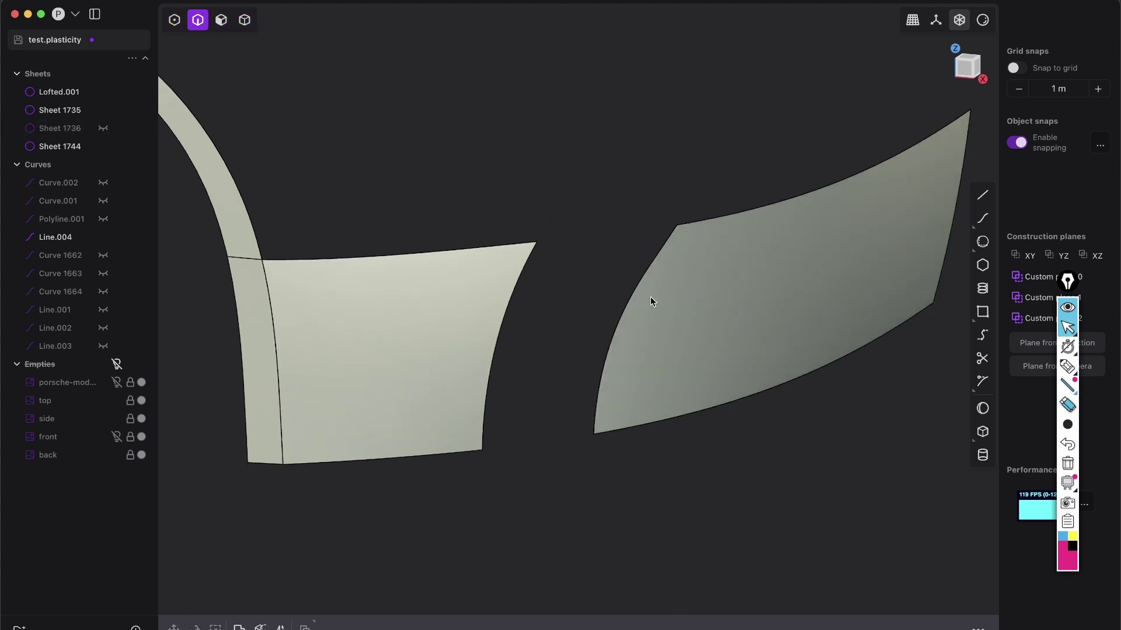
scroll(652, 296, "up", 3)
left_click(704, 205)
key("e")
left_click(455, 242)
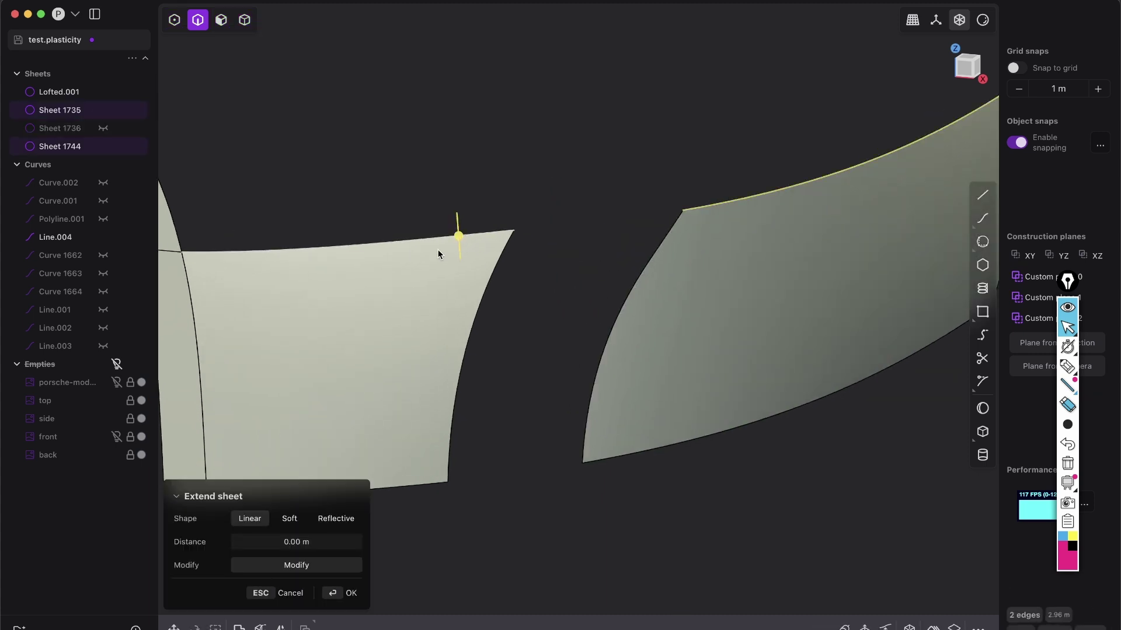
middle_click_drag(438, 250, 419, 235)
middle_click_drag(632, 190, 620, 190)
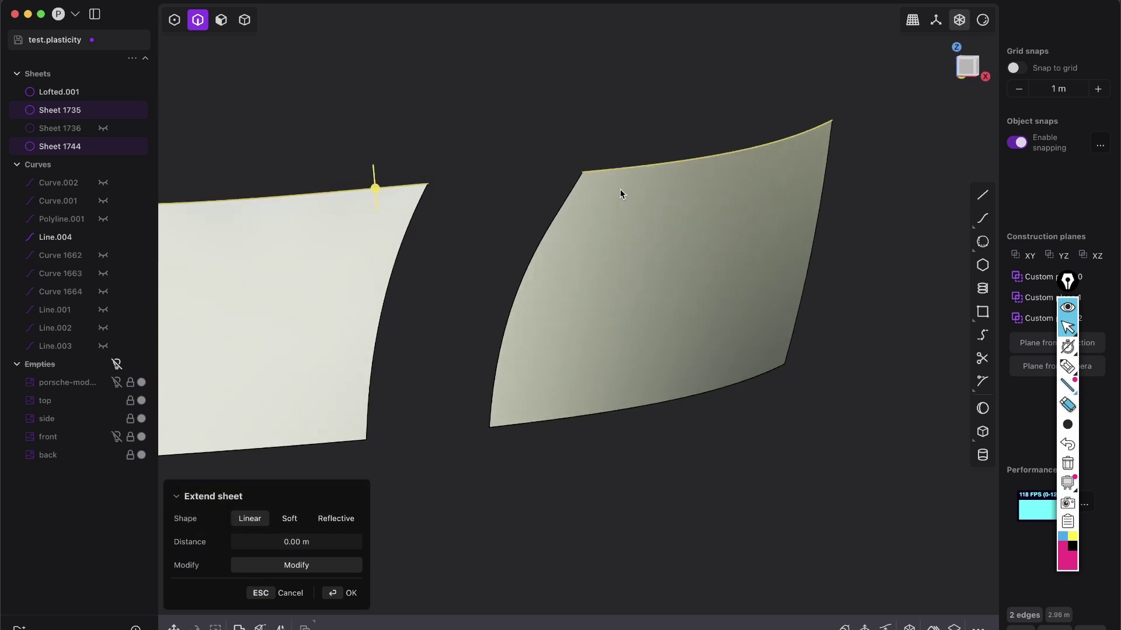
key("shift+b")
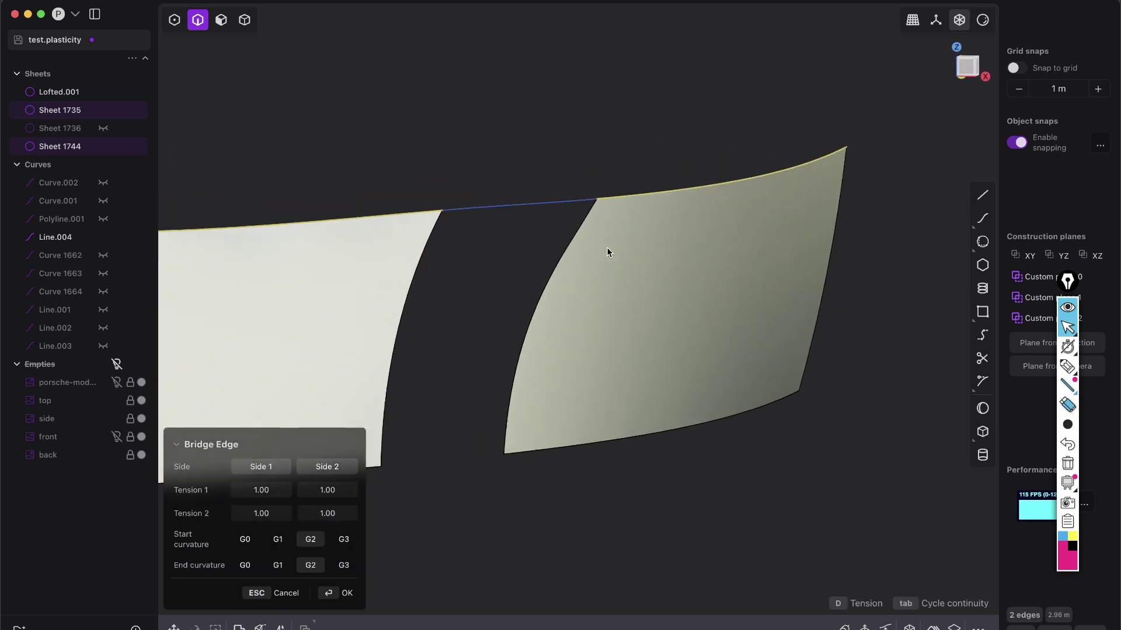
middle_click_drag(607, 252, 563, 258)
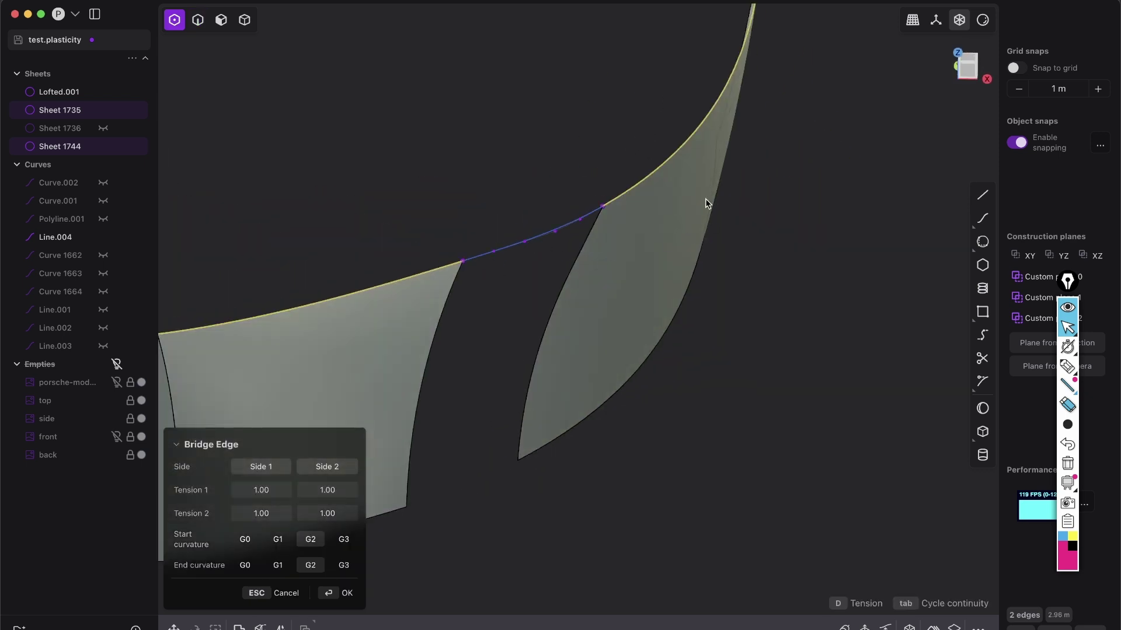
key("Return")
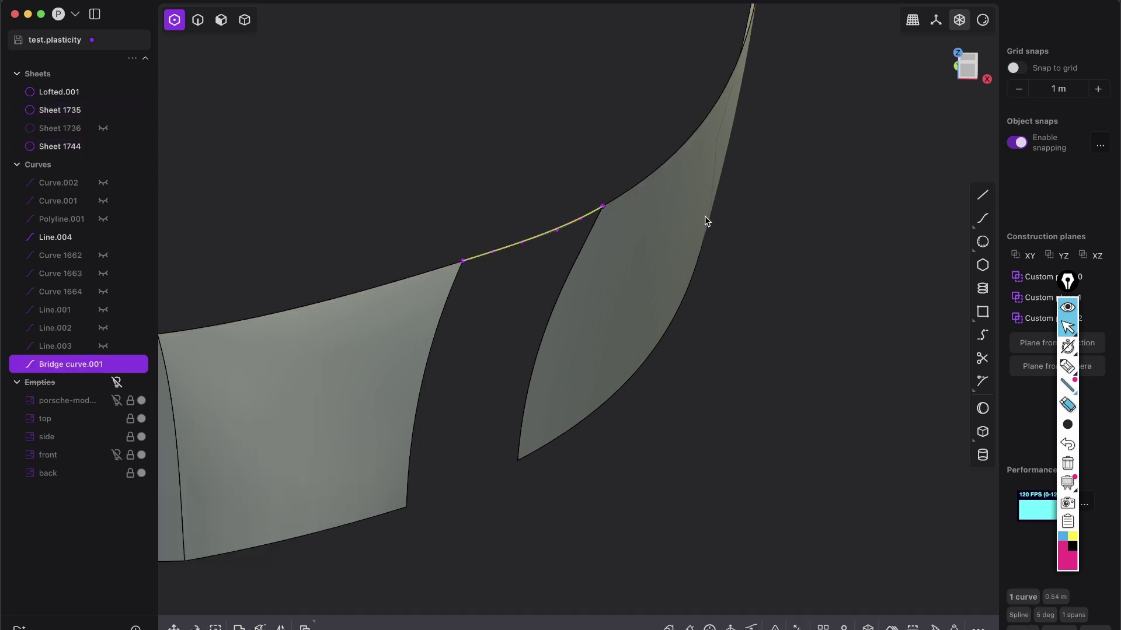
- Bridge the bottom edges of the two lower panel pieces across the gap with G2 curvature at both ends
middle_click_drag(560, 397, 576, 313, "shift")
key("2")
left_click(587, 413)
key("shift+b")
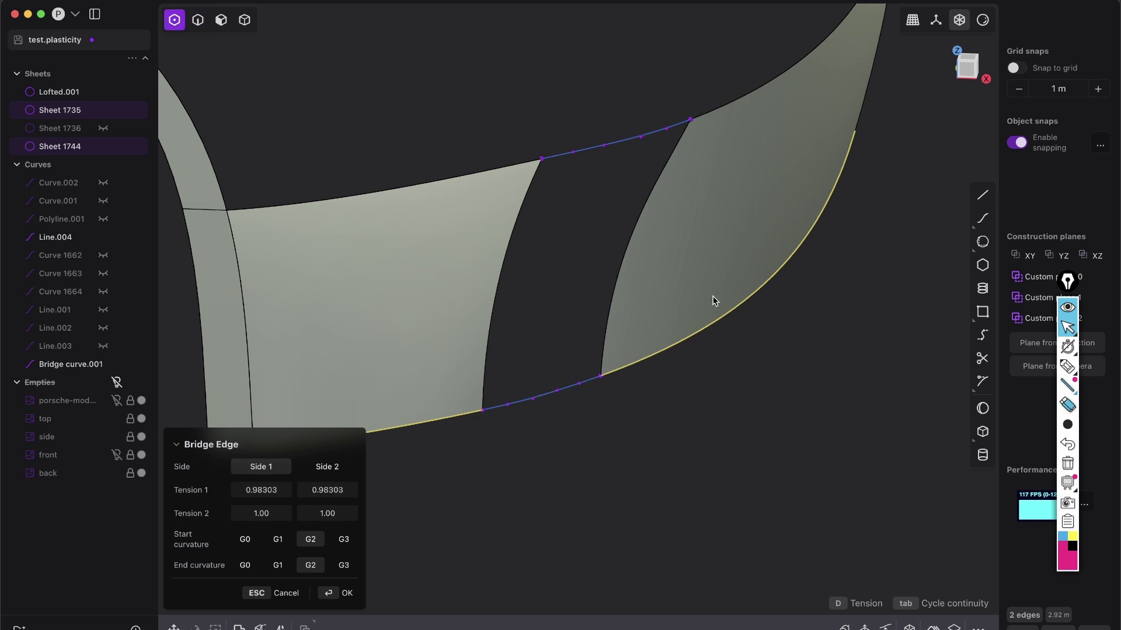
key("Return")
- Loft a surface between the gap's two curved side edges with G2 continuity, using both bridge curves as guides
left_click(618, 248)
key("e")
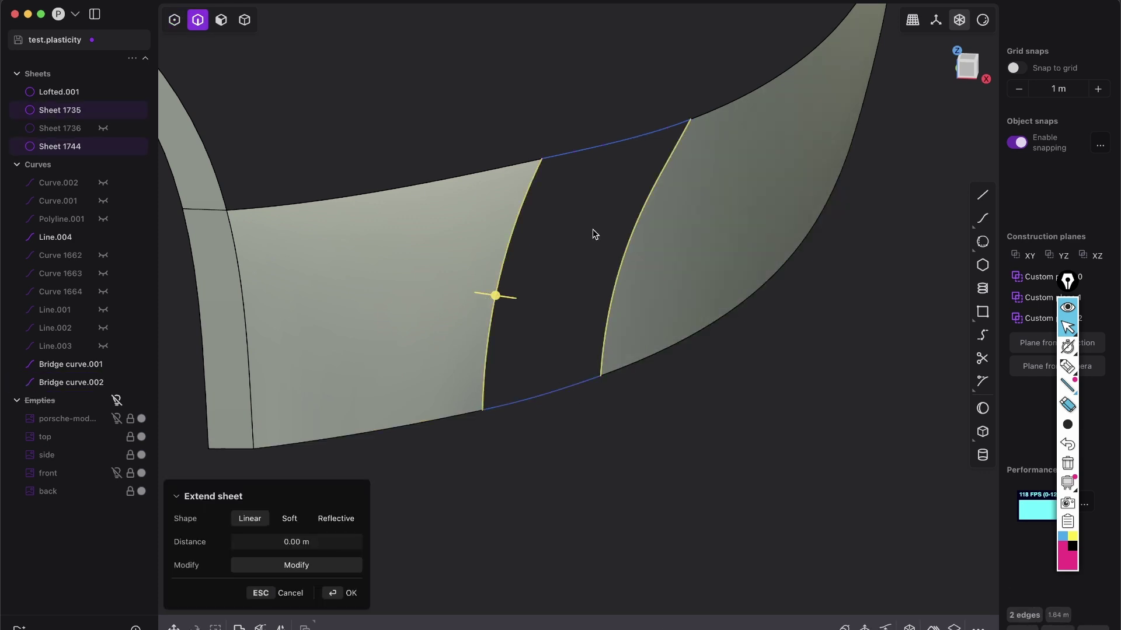
key("l")
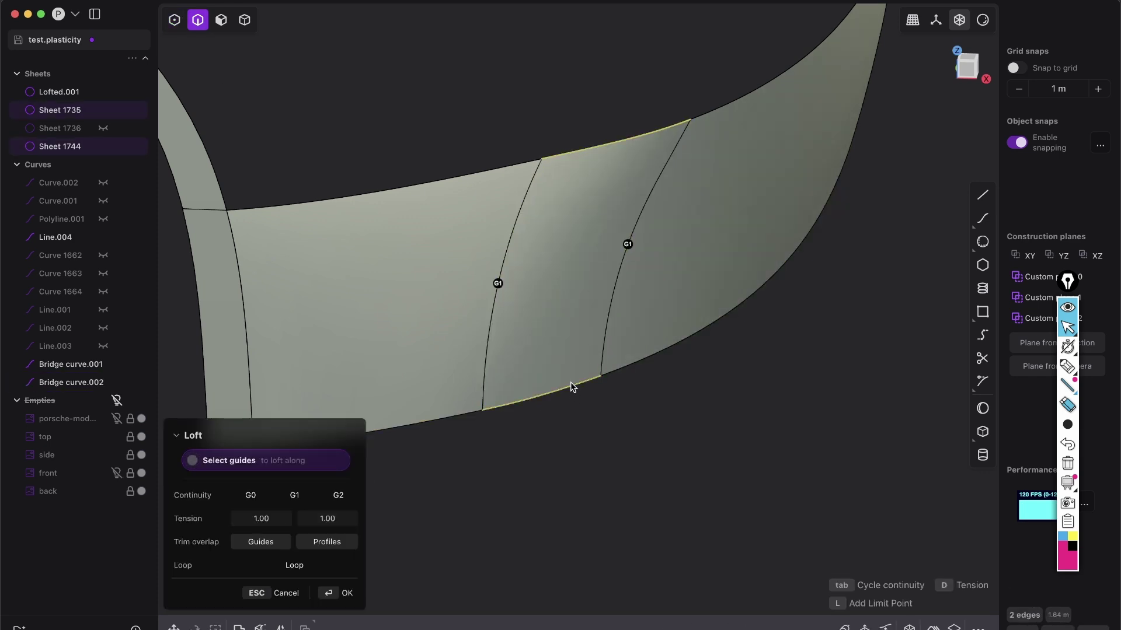
middle_click_drag(690, 206, 654, 178)
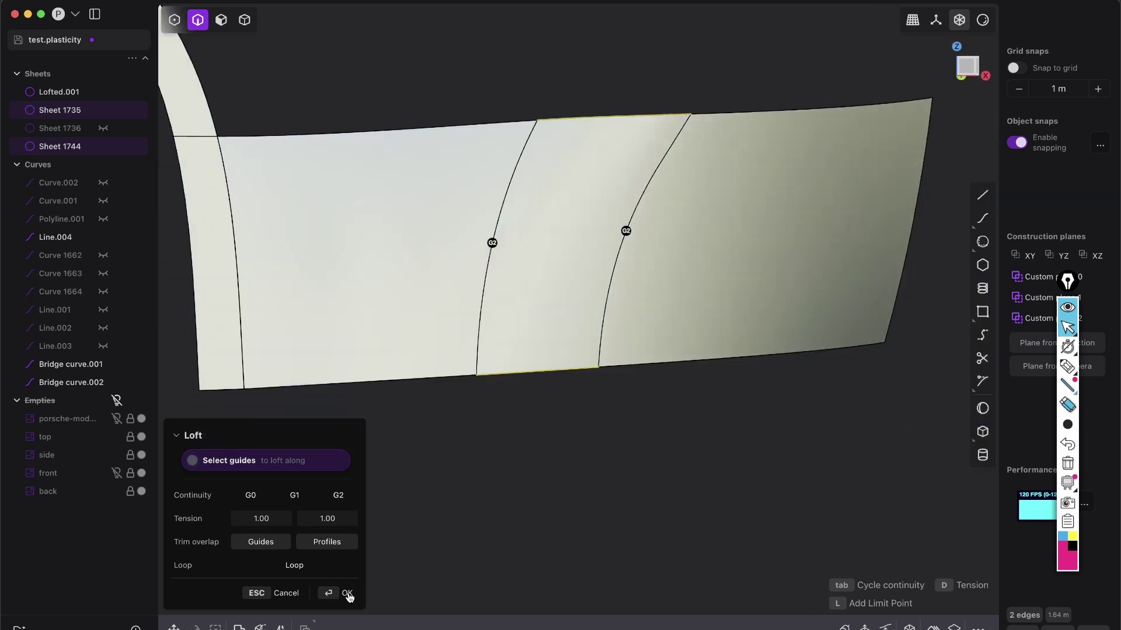
left_click(347, 595)
- Delete the two bridge curves and join the lofted surface with the two lower panel sheets
middle_click_drag(610, 374, 712, 360)
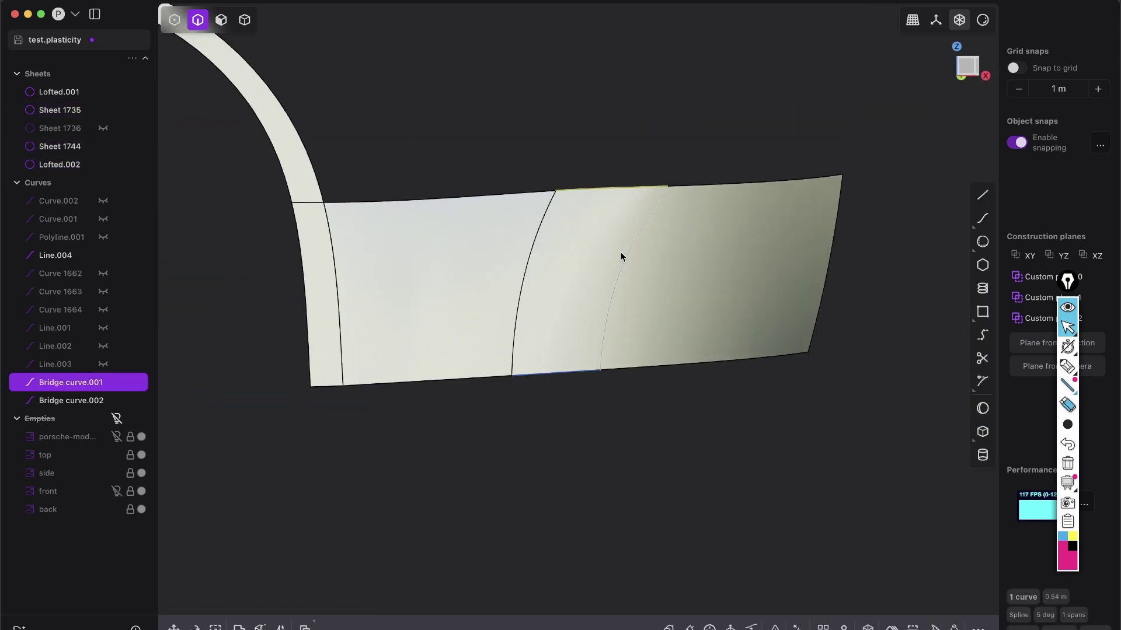
left_click_drag(725, 481, 465, 170)
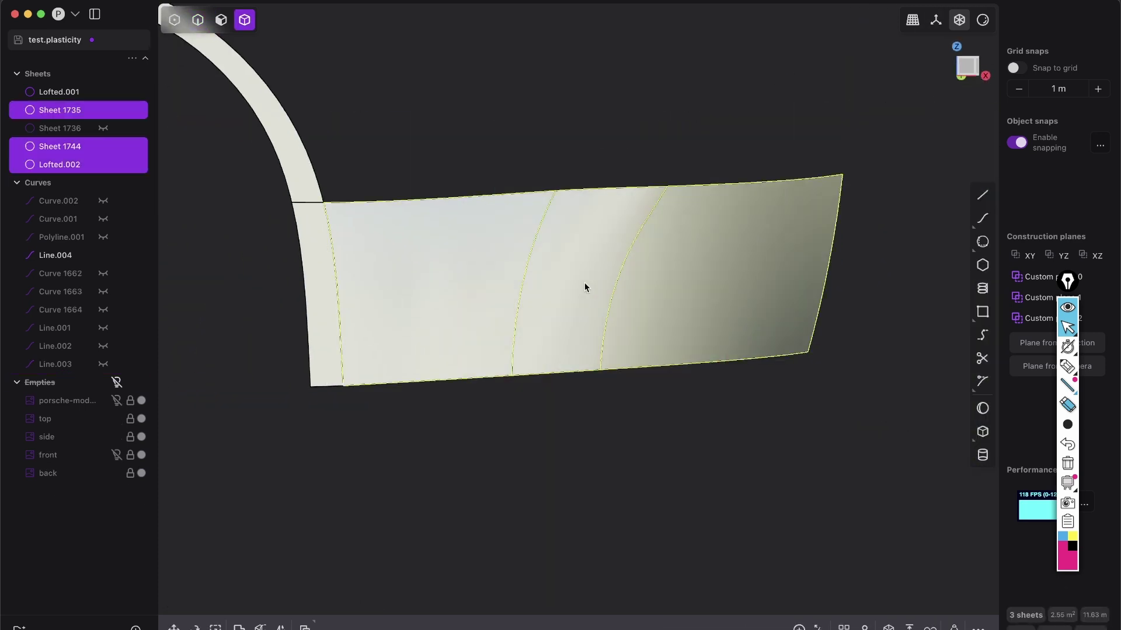
key("j")
key("Escape")
- Hide the edge lines, apply a dark reflective viewport shading, and examine the blended panel's reflections
key("alt+shift+z")
scroll(668, 280, "down", 3)
middle_click_drag(667, 280, 707, 312)
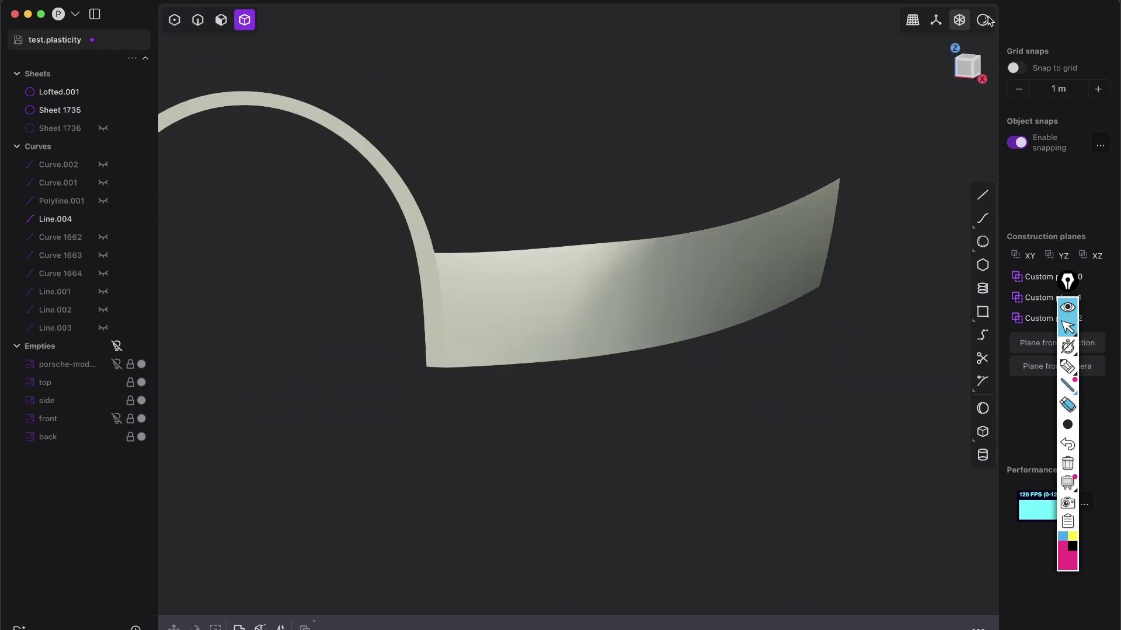
left_click(983, 24)
left_click(988, 88)
middle_click_drag(756, 277, 681, 318)
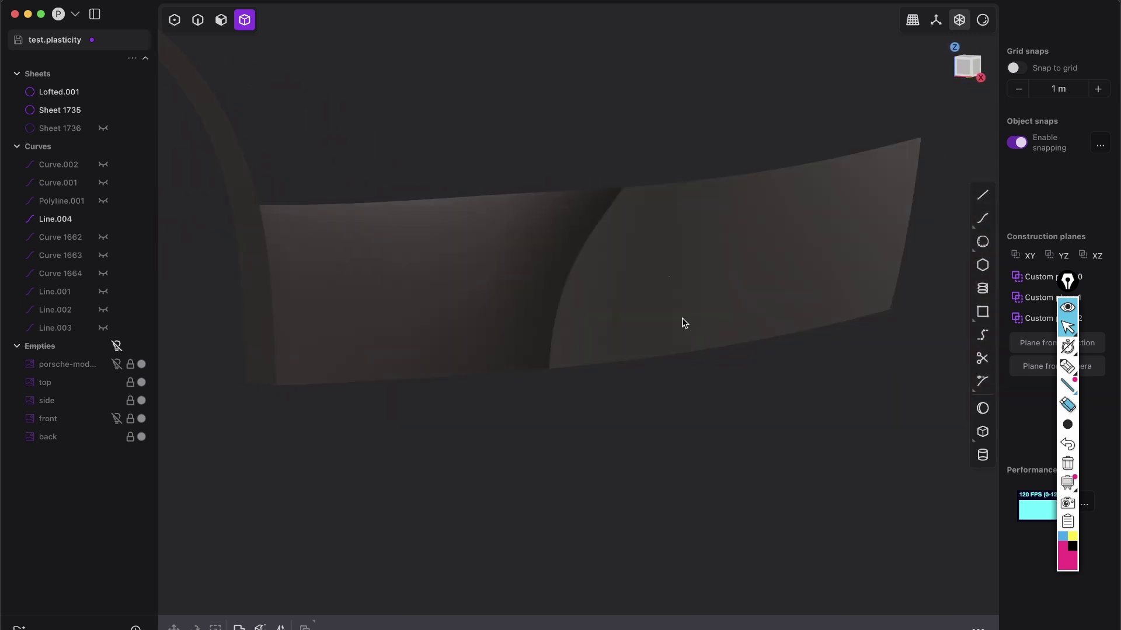
middle_click_drag(662, 280, 660, 323, "shift")
- Unhide all objects, and hide the construction curves again so the upper sheet is shown with the lower panel
key("alt+h")
scroll(645, 266, "down", 3)
middle_click_drag(647, 202, 683, 373, "shift")
key("2")
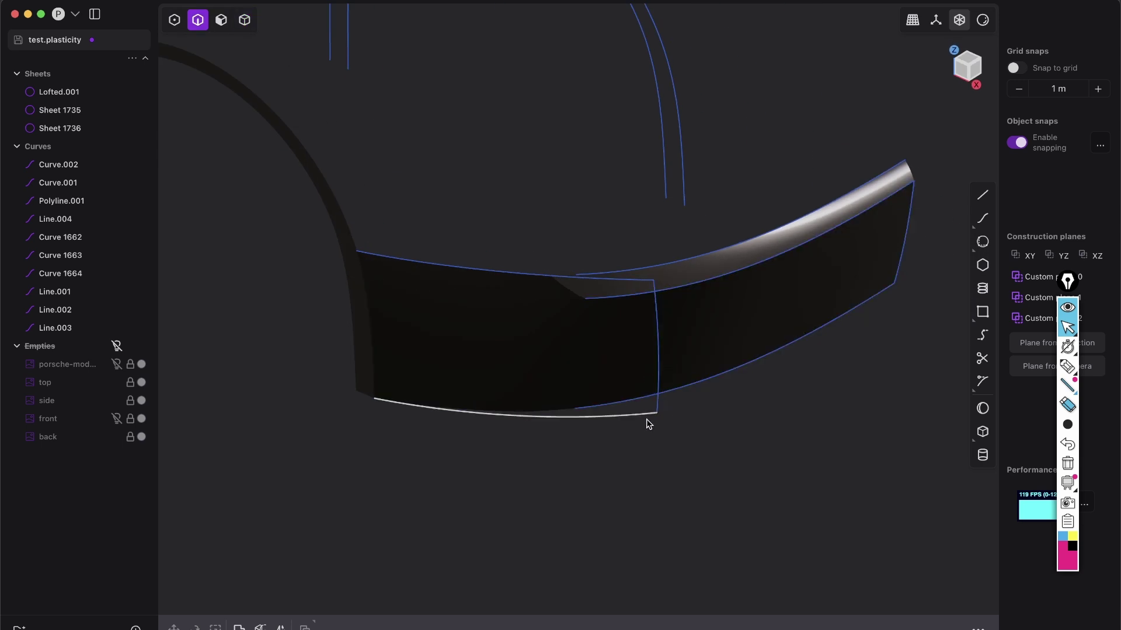
left_click_drag(802, 445, 699, 159)
key("h")
key("e")
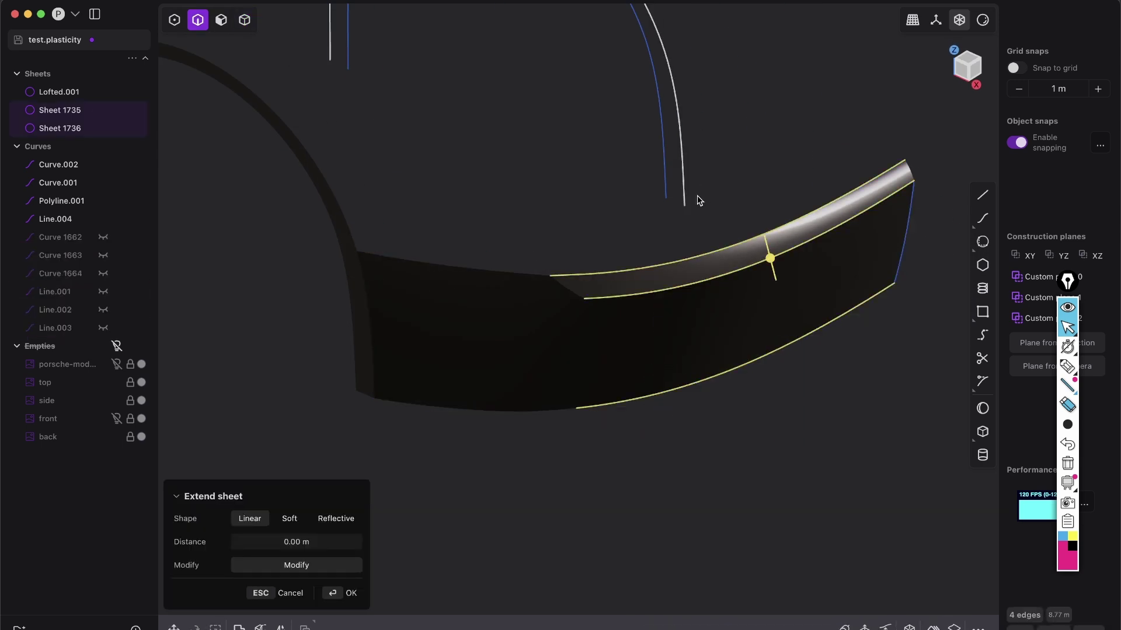
left_click_drag(641, 104, 638, 100)
key("h")
middle_click_drag(818, 265, 820, 241)
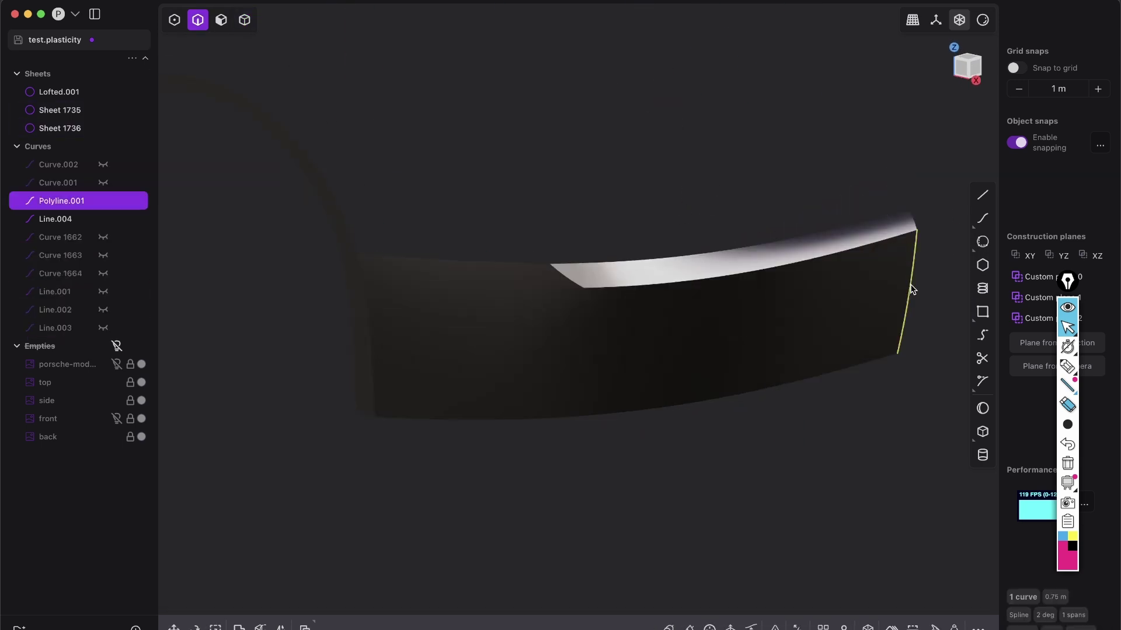
key("h")
- Cut the upper sheet's face on the wheel-arch side across its width, snapping to the top end of the nearer blend seam
scroll(589, 298, "up", 5)
middle_click_drag(590, 360, 610, 278)
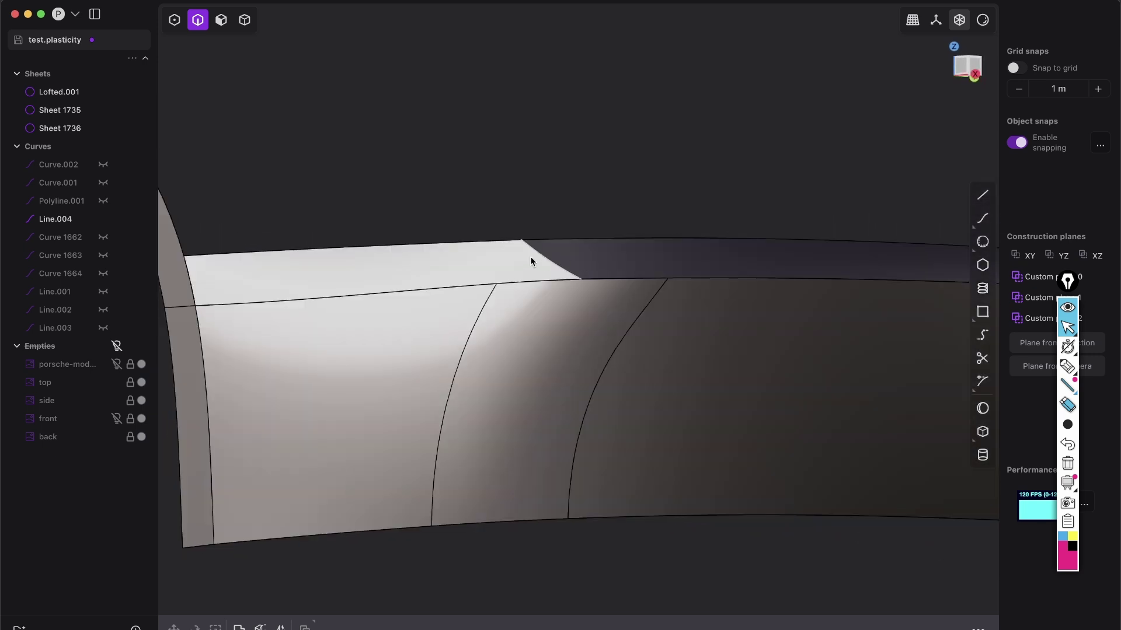
middle_click_drag(530, 261, 529, 288)
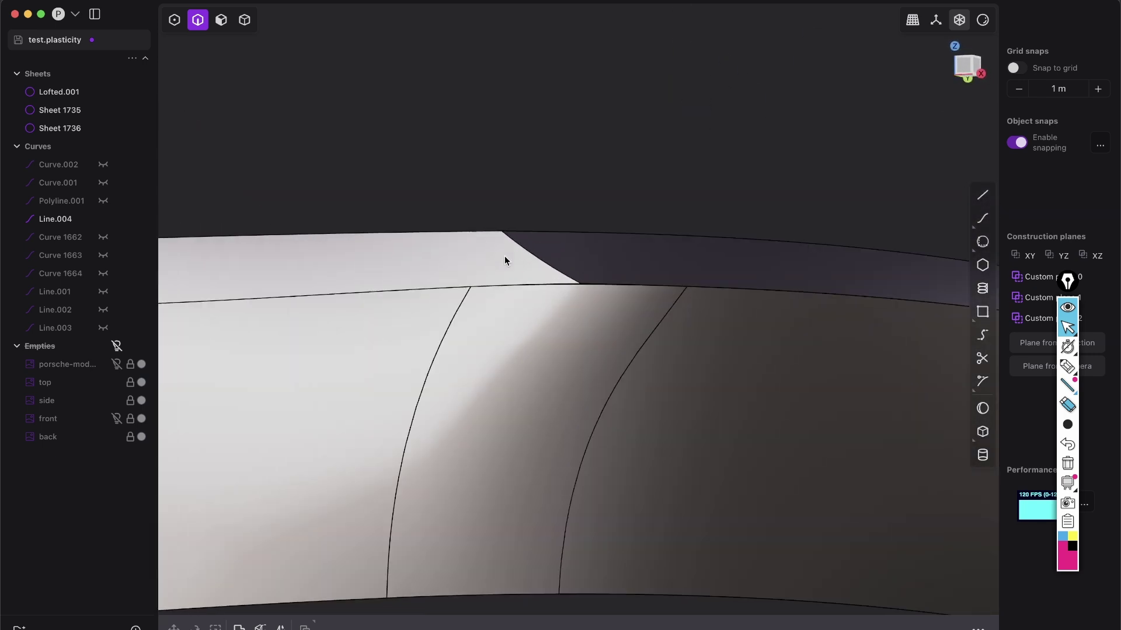
mouse_move(593, 301)
middle_mouse_down()
mouse_move(520, 376)
mouse_move(599, 314)
middle_mouse_up()
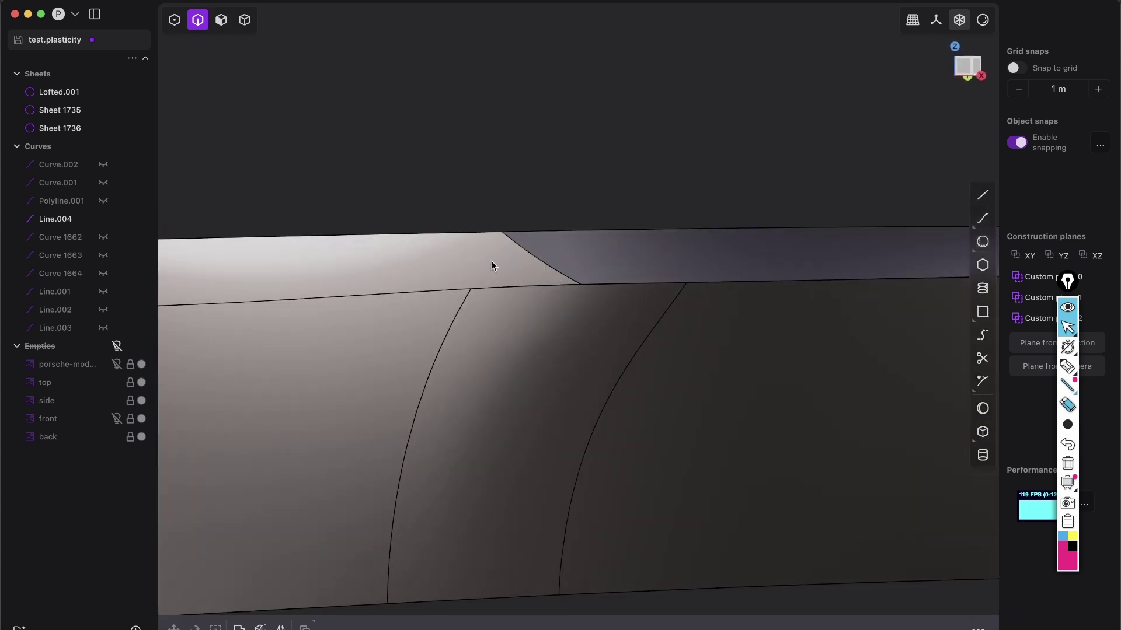
middle_click_drag(581, 269, 525, 268)
key("3")
left_click(513, 246)
key("o")
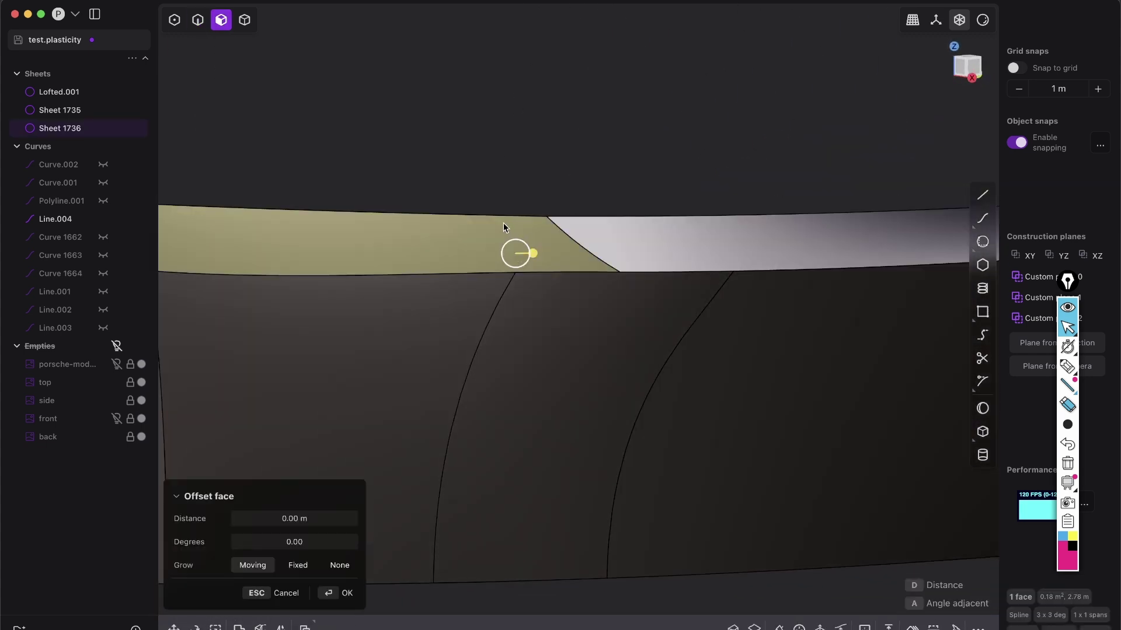
key("ctrl+r")
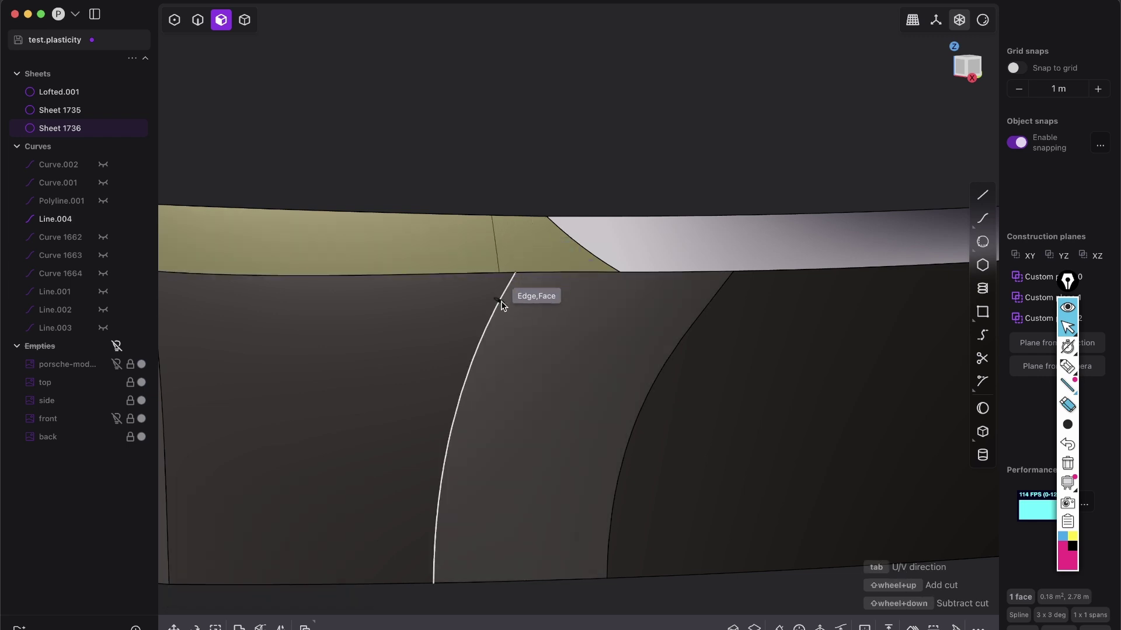
left_click(517, 274)
- Draw a vertical line about 0.344 m long in the Front view, starting at the top end of the farther blend seam
mouse_move(558, 299)
middle_mouse_down()
mouse_move(538, 314)
mouse_move(554, 311)
middle_mouse_up()
left_click(958, 68)
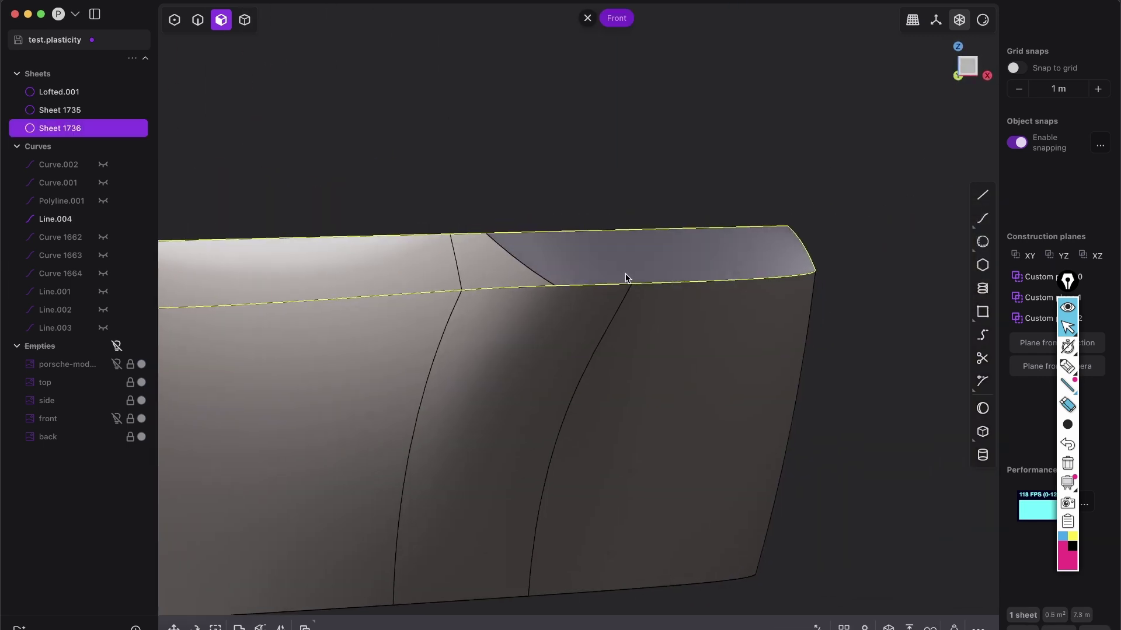
scroll(628, 238, "up", 2)
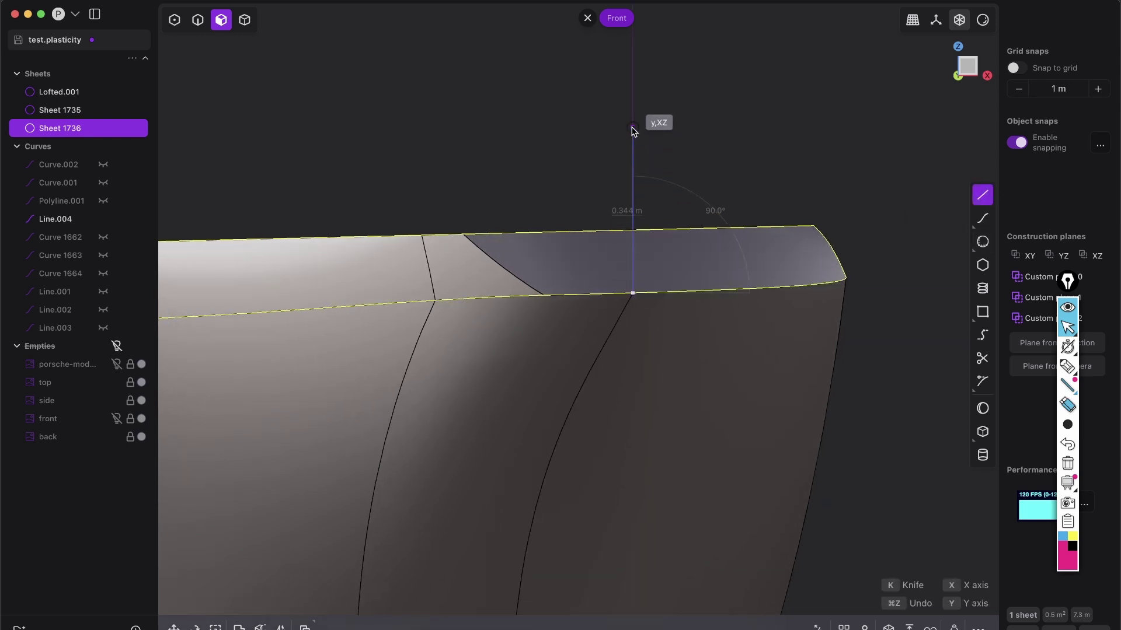
right_click(714, 146)
- Imprint the vertical line onto the upper sheet with the Vector method and Completion None, and delete the line
key("shift+i")
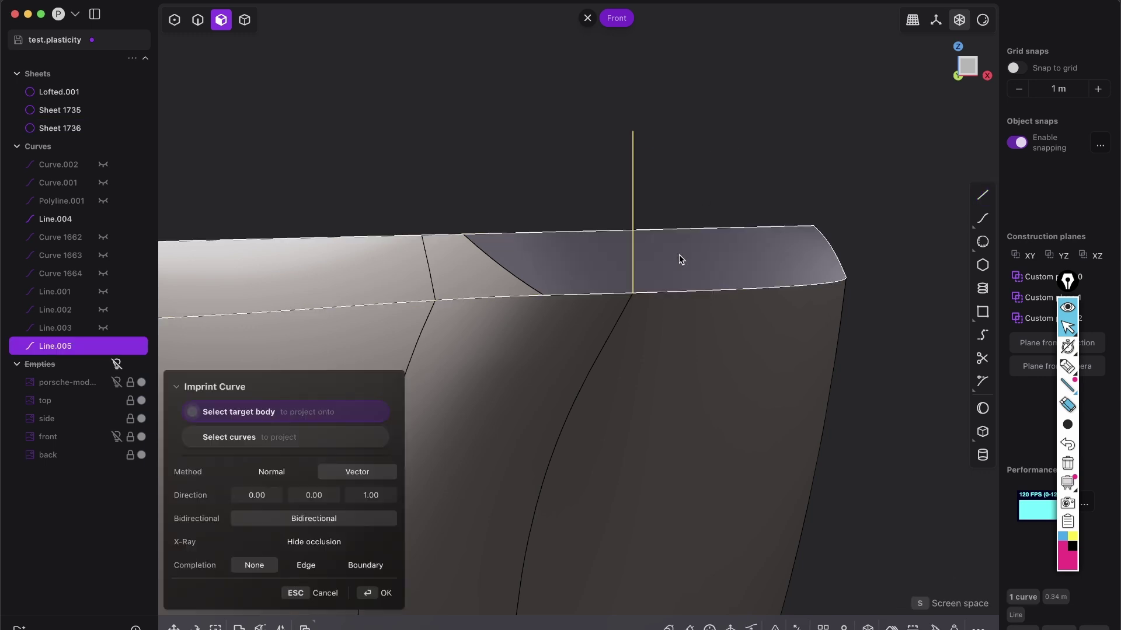
left_click(678, 254)
right_click(720, 240)
middle_click_drag(720, 240, 648, 210)
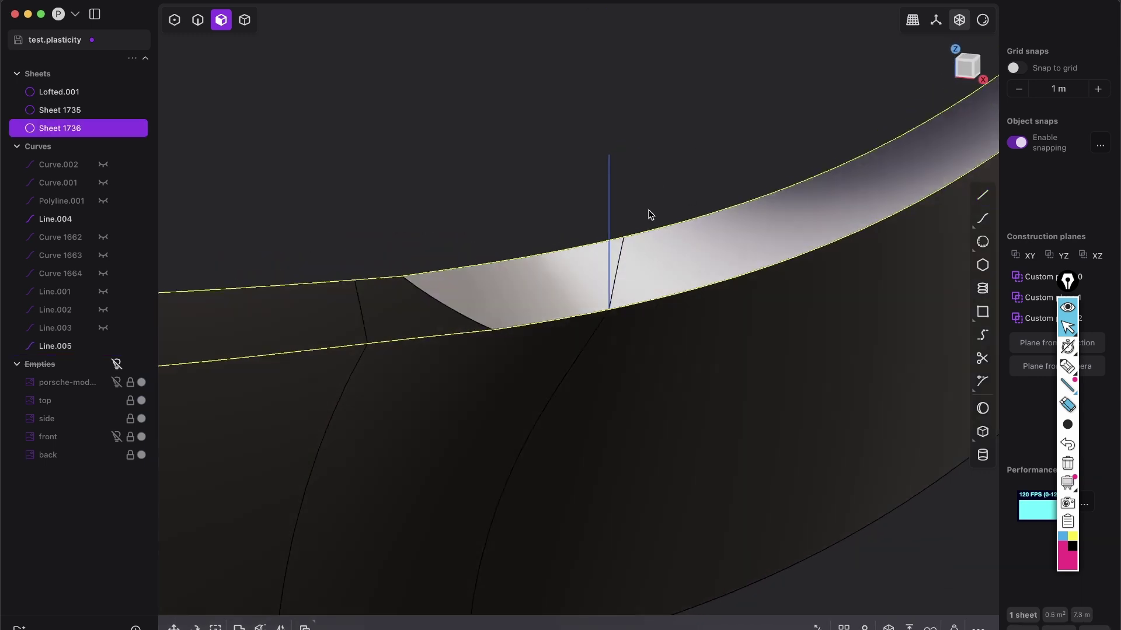
left_click(608, 210)
key("Delete")
- Try to cut the upper sheet's face across its width, snapping to the top end of the farther blend seam
scroll(627, 275, "down", 10)
middle_click_drag(628, 274, 565, 269)
scroll(507, 401, "up", 9)
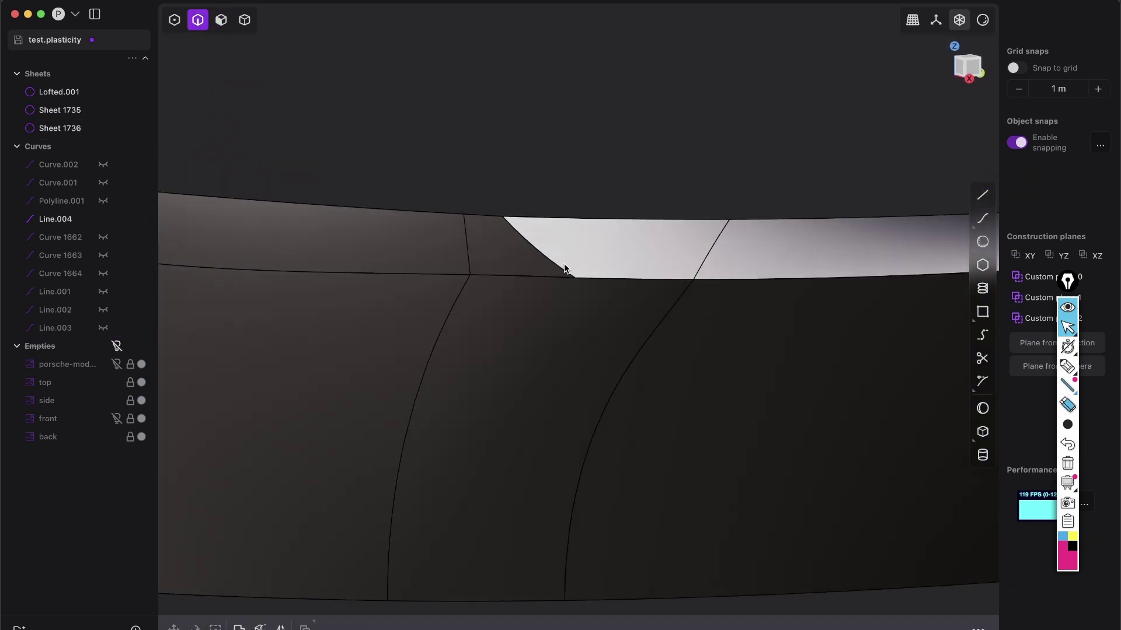
mouse_move(722, 213)
middle_mouse_down()
mouse_move(668, 288)
mouse_move(739, 224)
middle_mouse_up()
middle_click_drag(706, 262, 695, 272)
left_click(667, 252)
key("o")
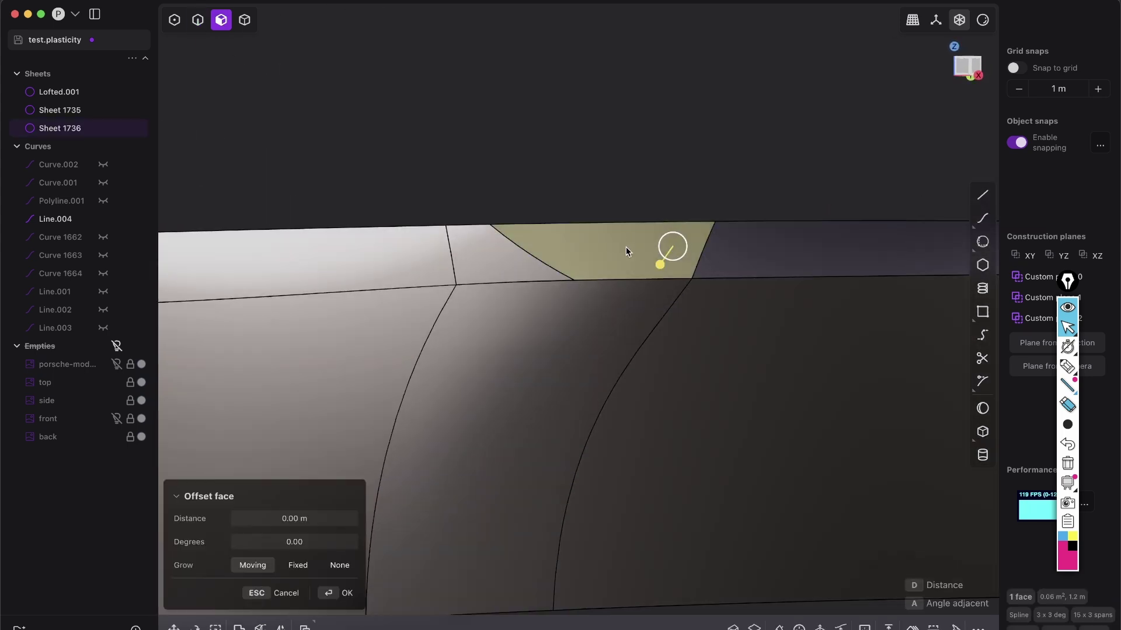
key("ctrl+r")
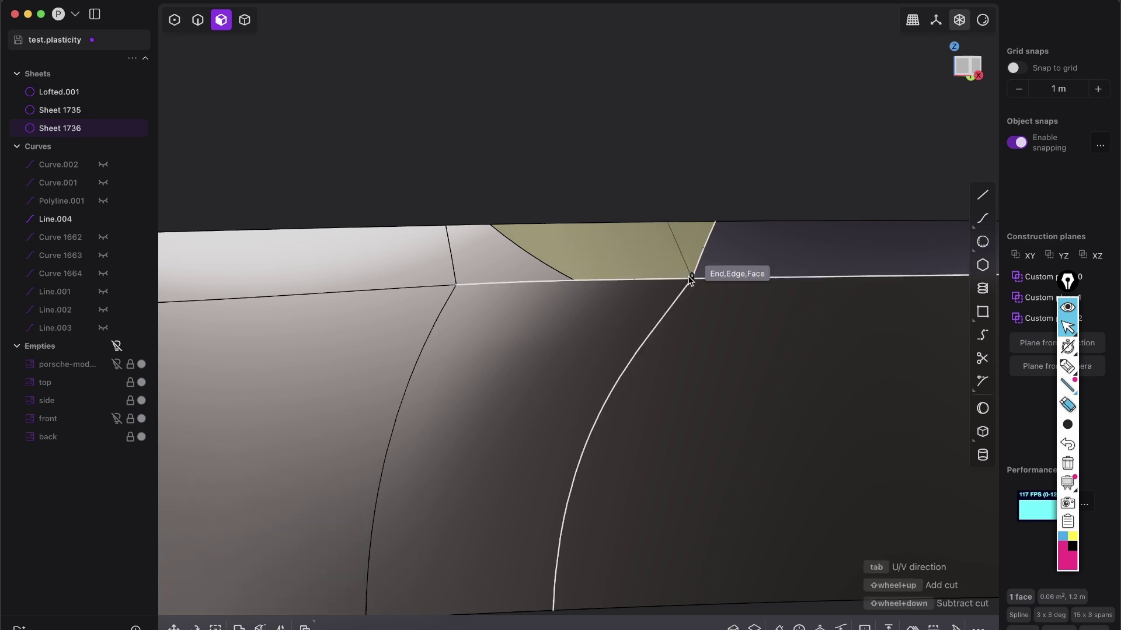
left_click(692, 286)
middle_click_drag(721, 254, 674, 232)
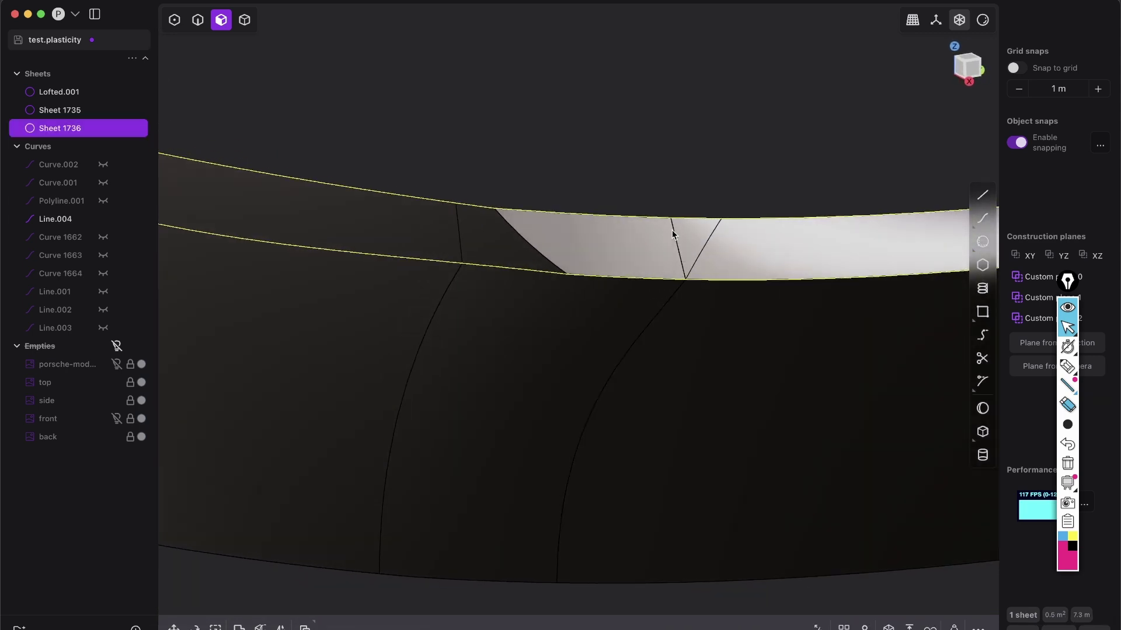
middle_click_drag(611, 239, 541, 249)
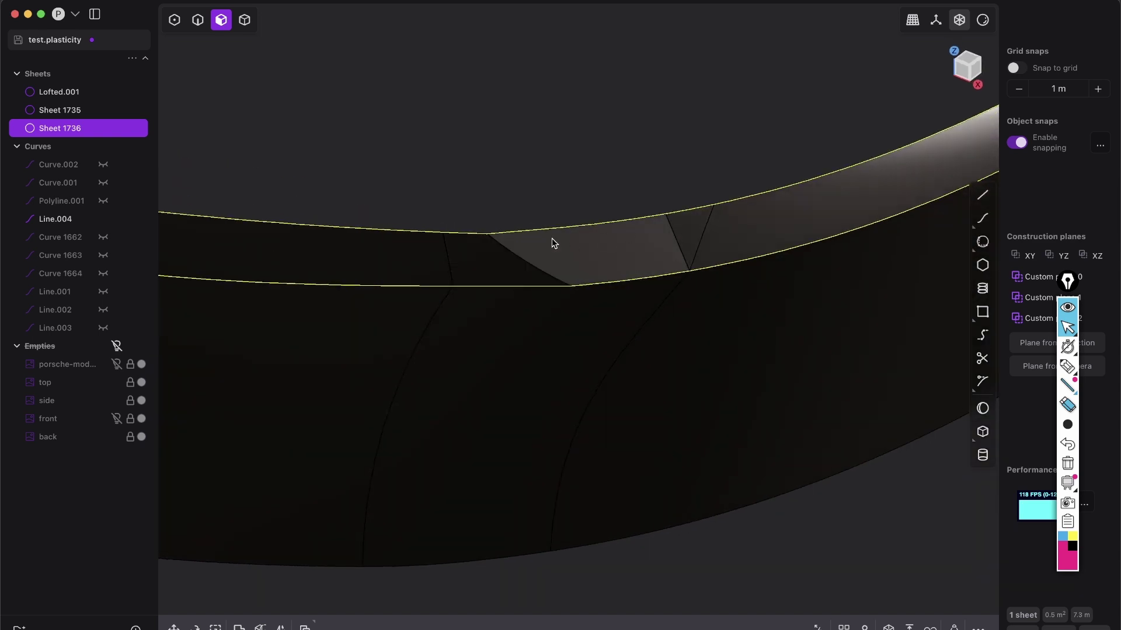
- Delete the two upper-sheet faces between the cuts at the nearer and farther blend seams
key("o")
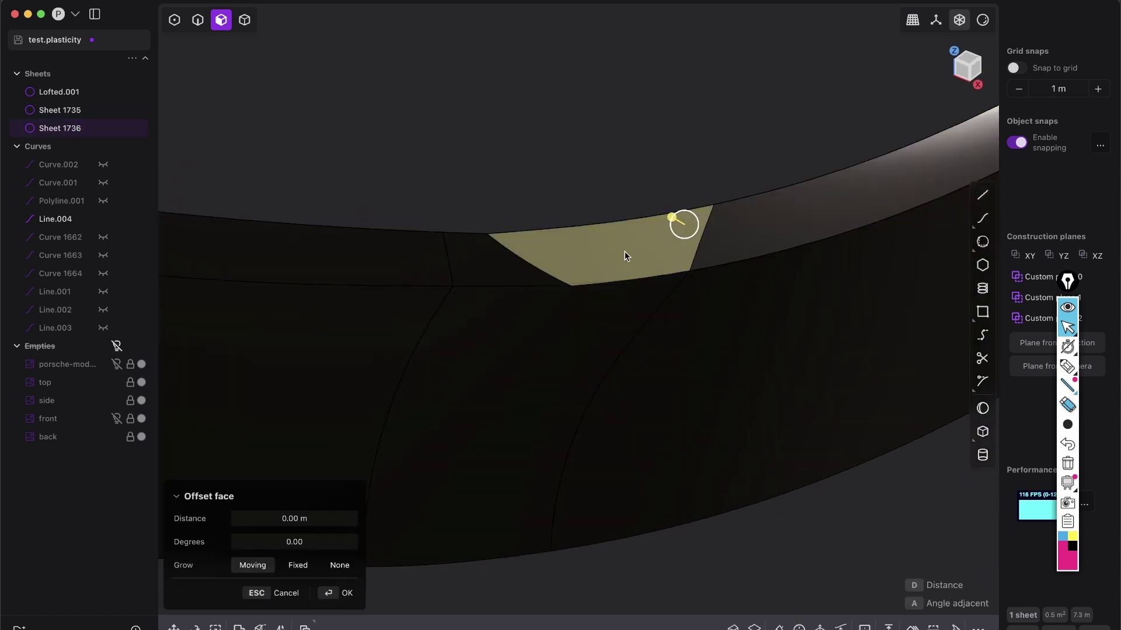
middle_click_drag(624, 251, 645, 178)
middle_click_drag(677, 269, 593, 245)
key("Escape")
key("o")
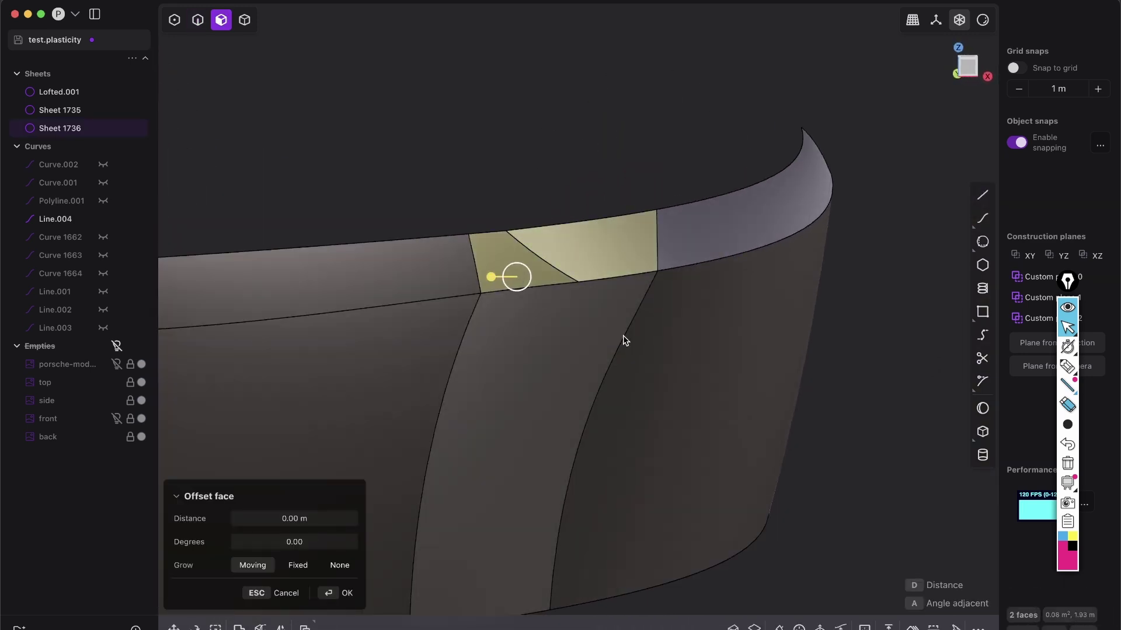
key("Return")
- Bridge the two upper edges across the gap with a curve using G2 start and end curvature
middle_click_drag(733, 193, 697, 291)
key("2")
left_click(664, 209)
key("shift+e")
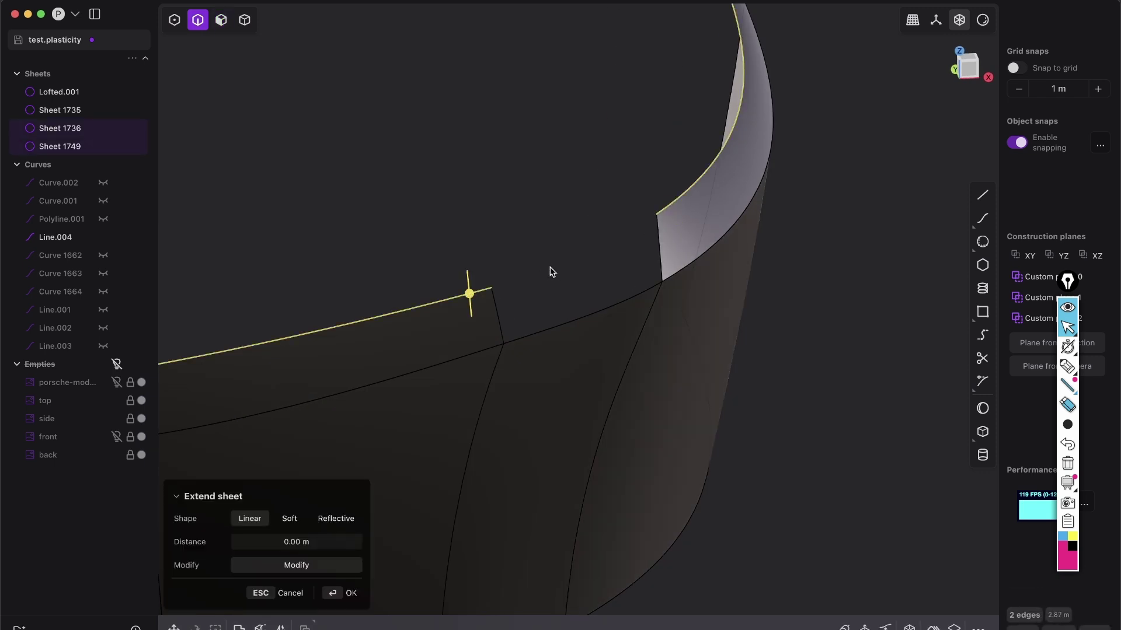
key("b")
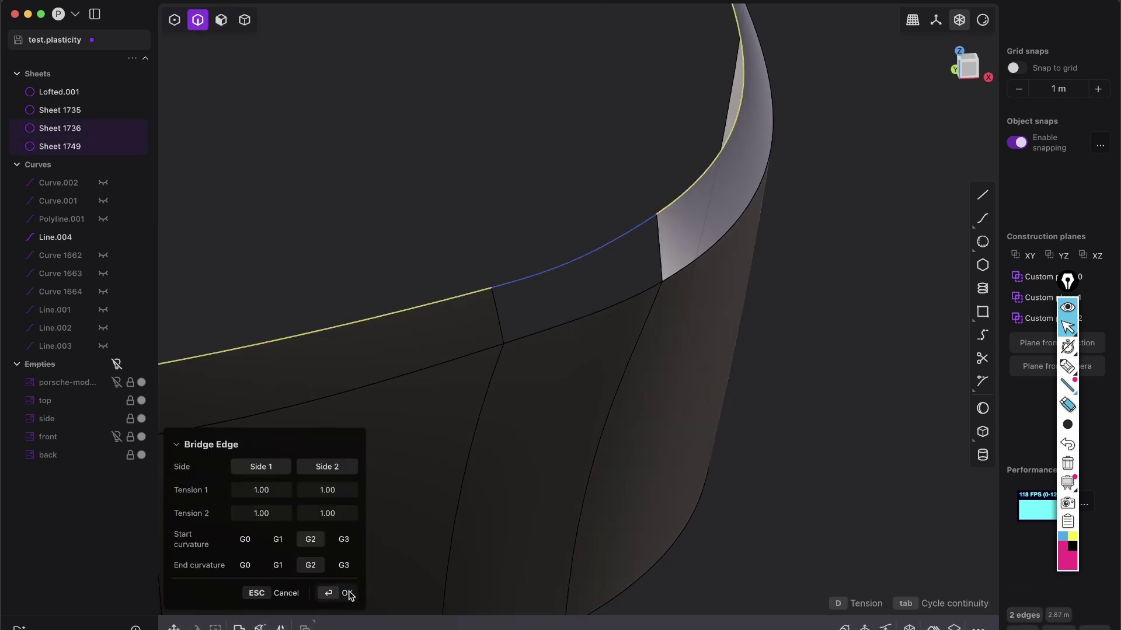
key("Return")
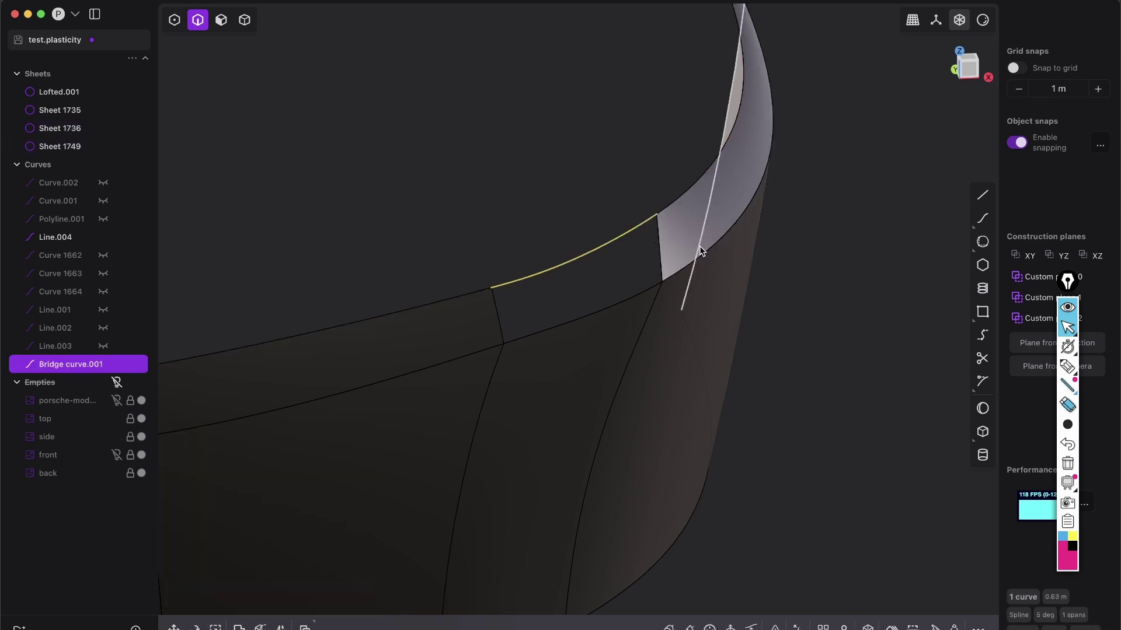
- Try lofting between the gap's two side edges at G1, guided by the bridge curve and the lower edge
left_click(660, 260)
key("e")
key("l")
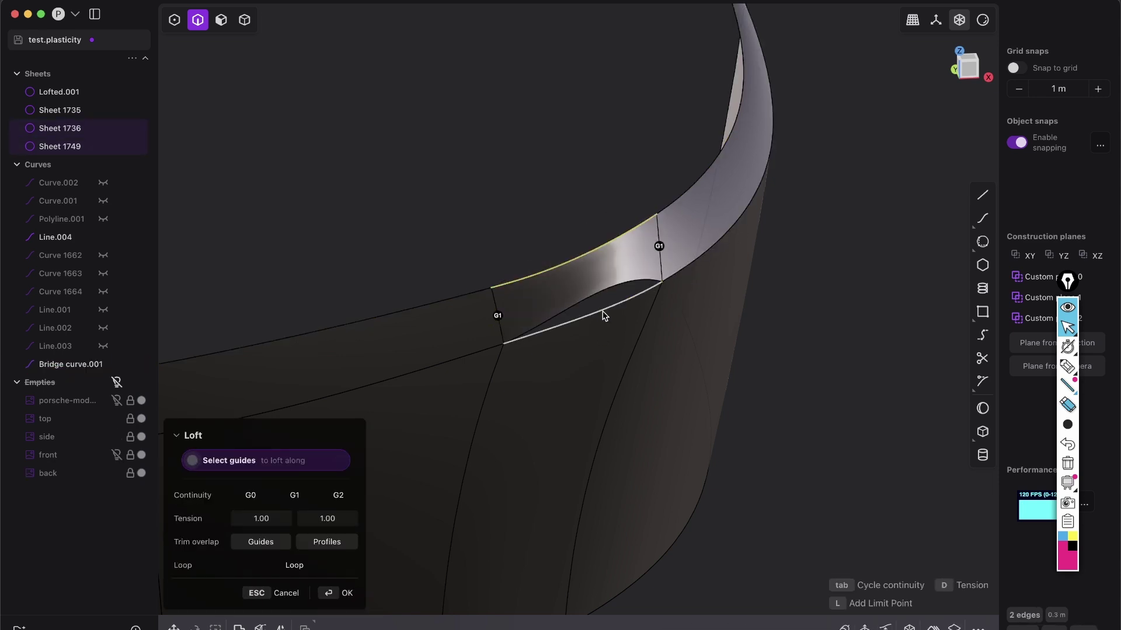
middle_click_drag(594, 318, 601, 344)
- Check the loft preview's flow with horizontal and vertical zebra-stripe shading, and cancel the loft
left_click(983, 22)
left_click(990, 189)
left_click(983, 22)
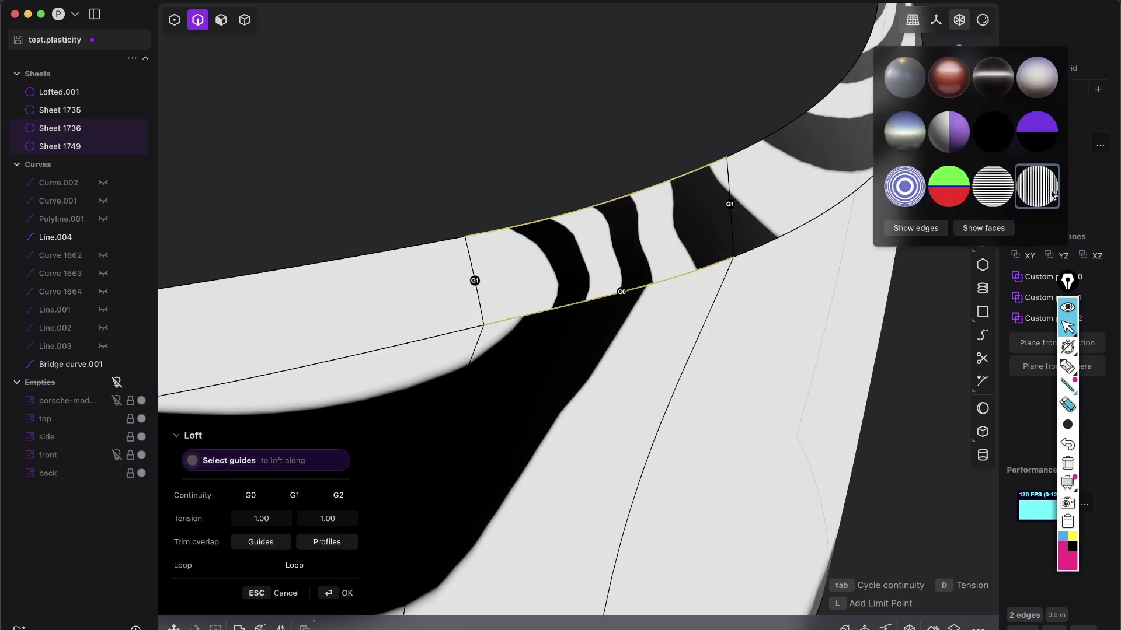
left_click(1036, 187)
scroll(695, 334, "down", 5)
mouse_move(695, 334)
middle_mouse_down()
mouse_move(666, 338)
mouse_move(681, 357)
mouse_move(663, 350)
mouse_move(686, 351)
middle_mouse_up()
scroll(695, 341, "up", 4)
key("Escape")
- Loft from the bridge curve to the gap's lower edge with G0 there, using both side edges as guides
scroll(646, 262, "up", 5)
left_click(612, 307, "shift")
key("l")
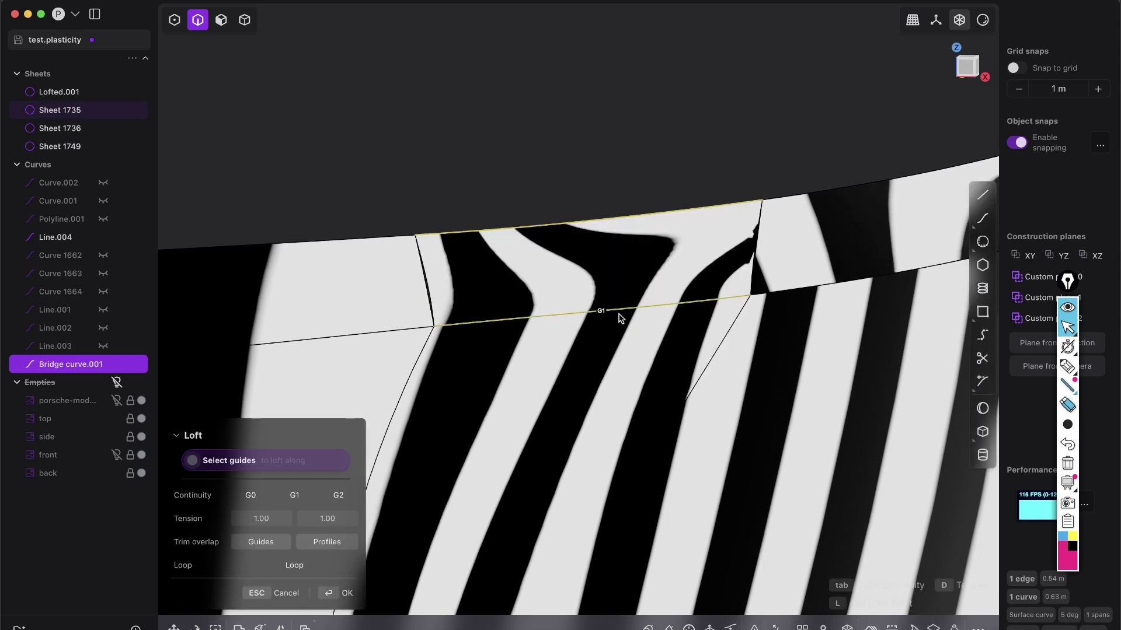
left_click(601, 314)
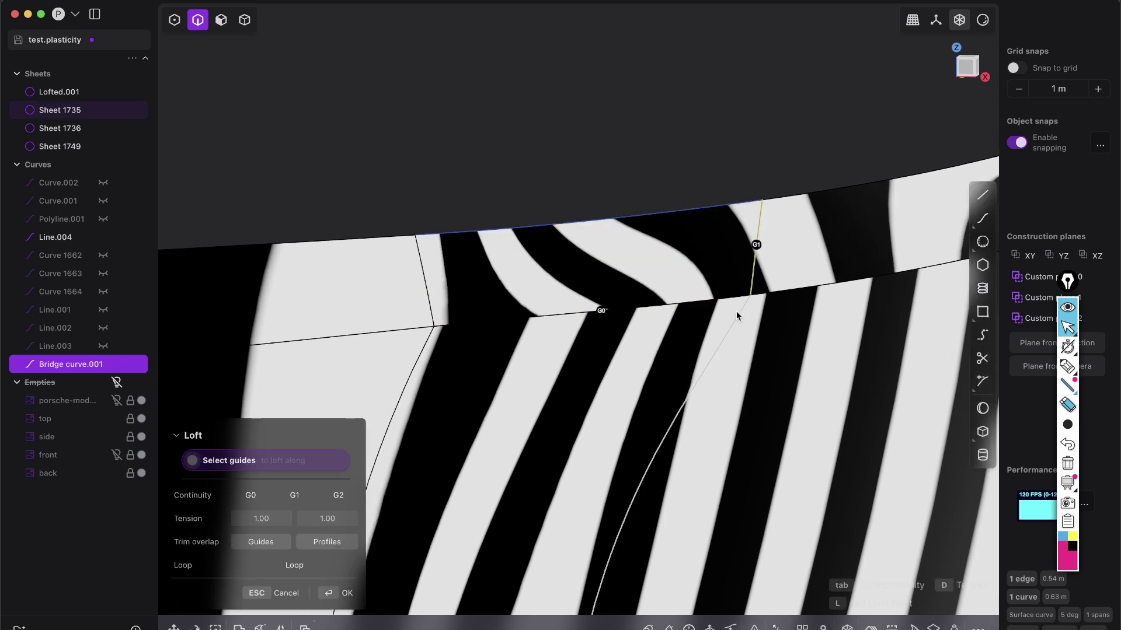
left_click(428, 302)
- Set the loft's two side guides to G2 continuity, check it with horizontal zebra stripes, and finish the loft
middle_click_drag(500, 367, 693, 254)
left_click(977, 25)
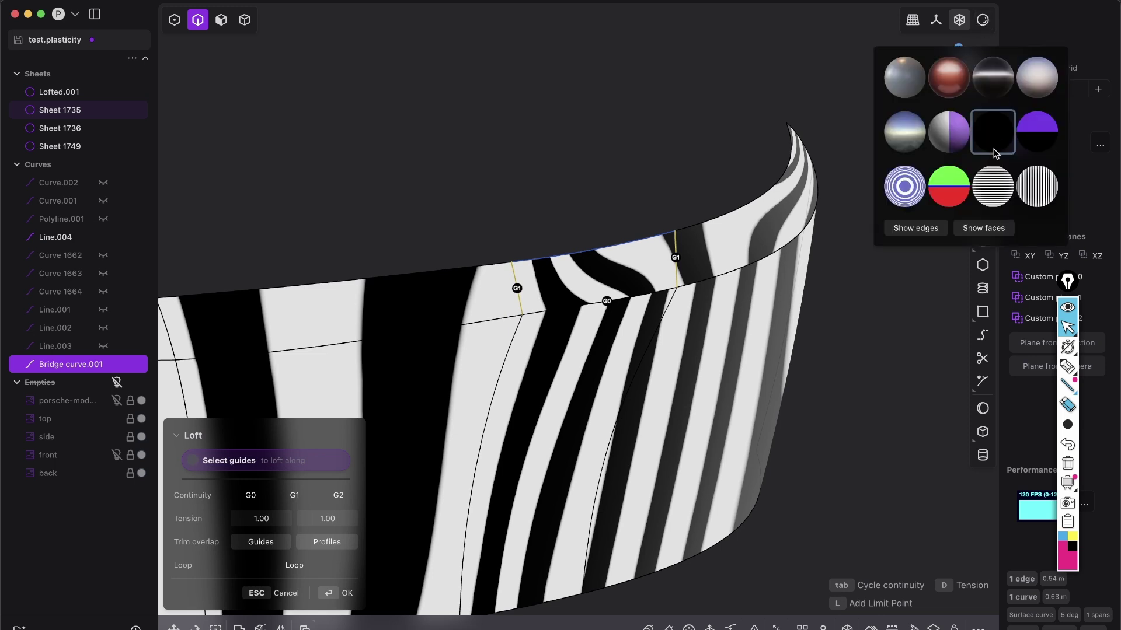
left_click(996, 186)
middle_click_drag(729, 299, 669, 268)
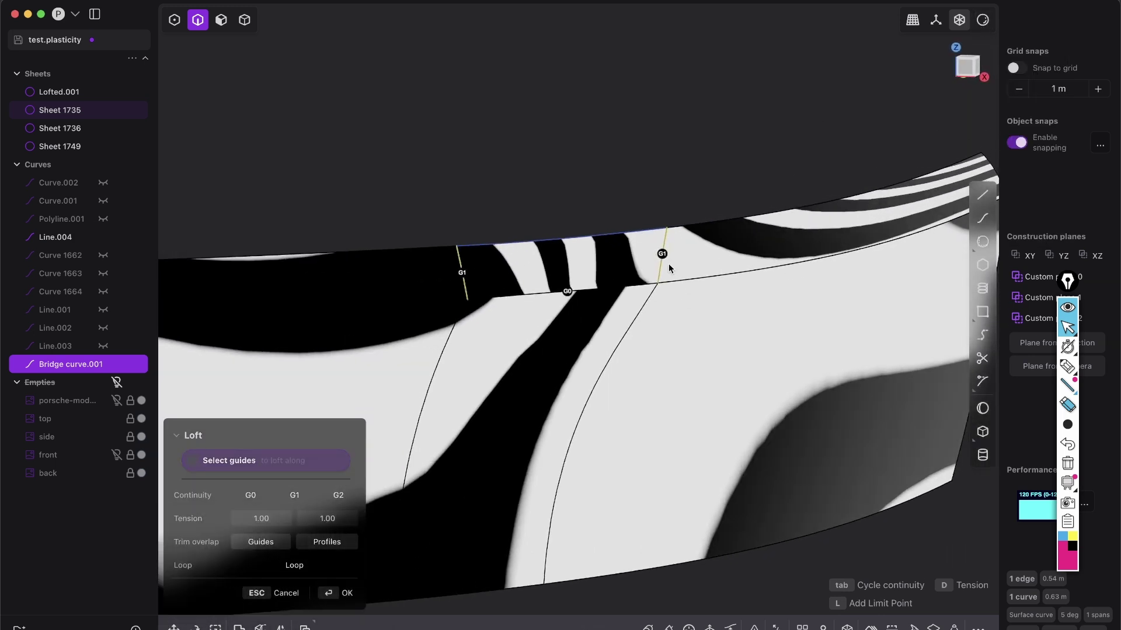
left_click(461, 279)
middle_click_drag(493, 317, 614, 237)
scroll(614, 236, "up", 5)
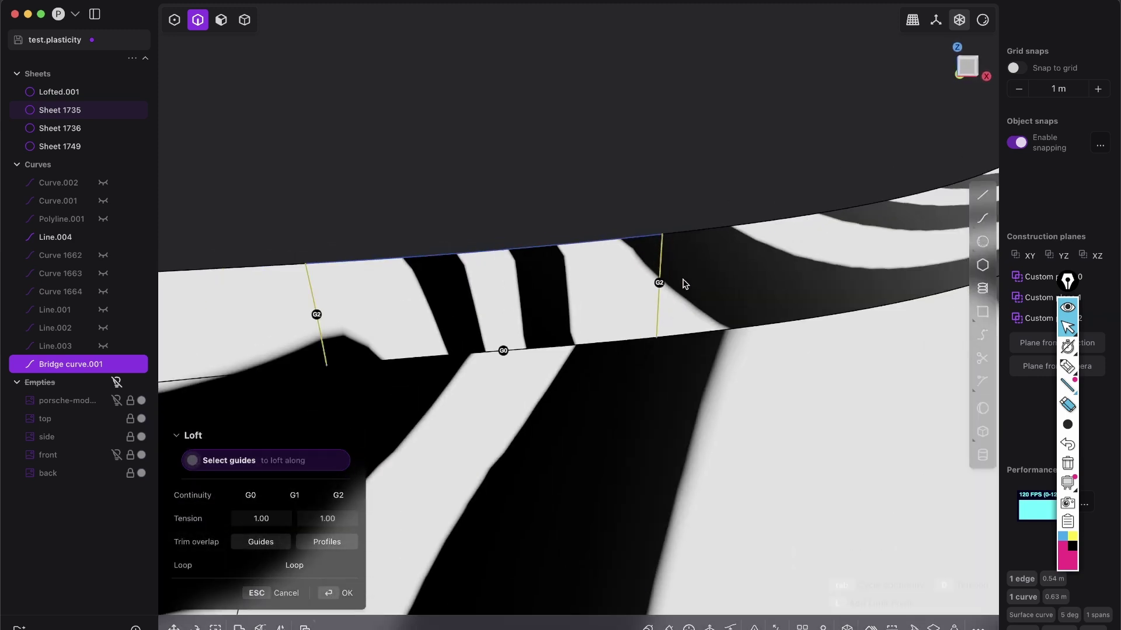
key("Return")
- Delete the bridge curve, and replace the zebra-stripe shading with the blue sky-reflection material
scroll(530, 247, "down", 5)
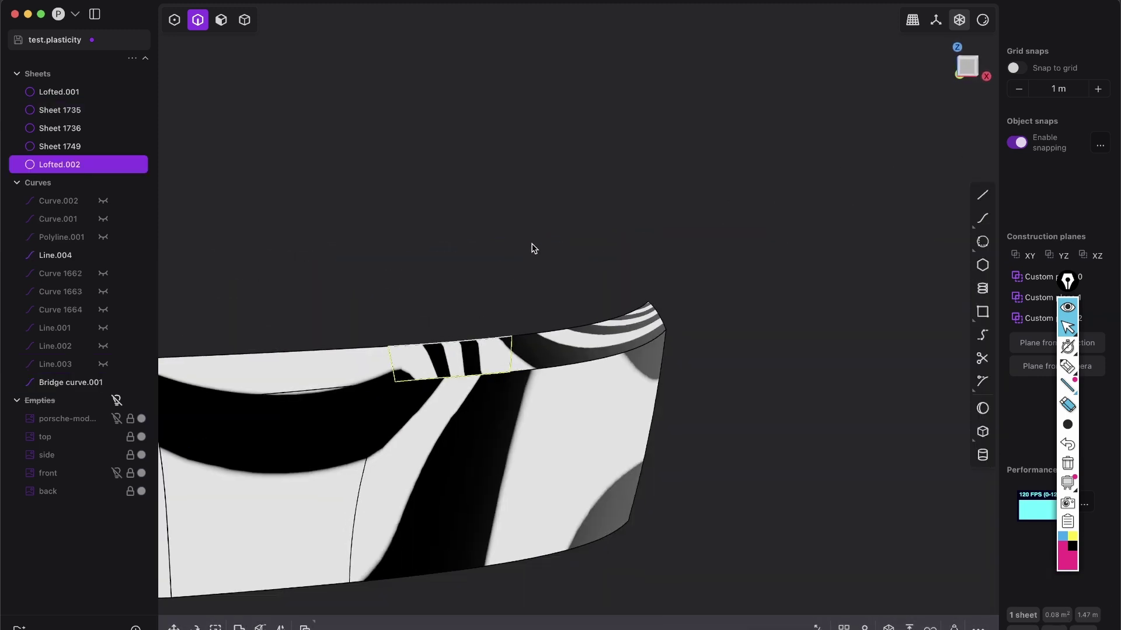
left_click(981, 21)
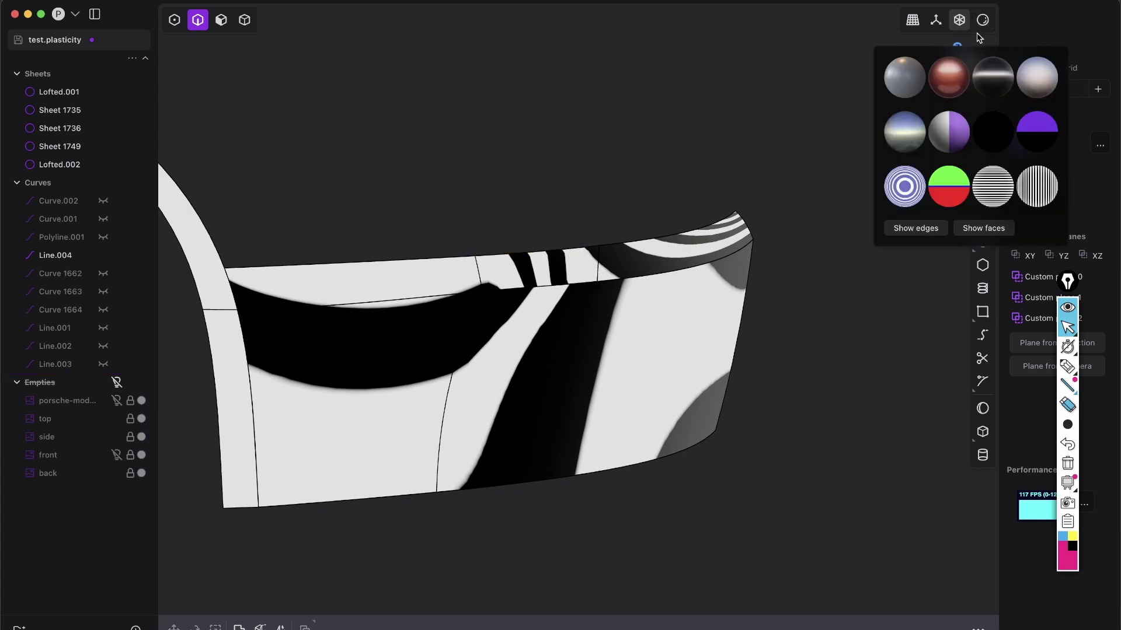
left_click(914, 135)
- Join the lower panel, the upper sheets and the new loft into one sheet
middle_click_drag(596, 320, 591, 395)
key("4")
left_click_drag(650, 483, 440, 303)
key("j")
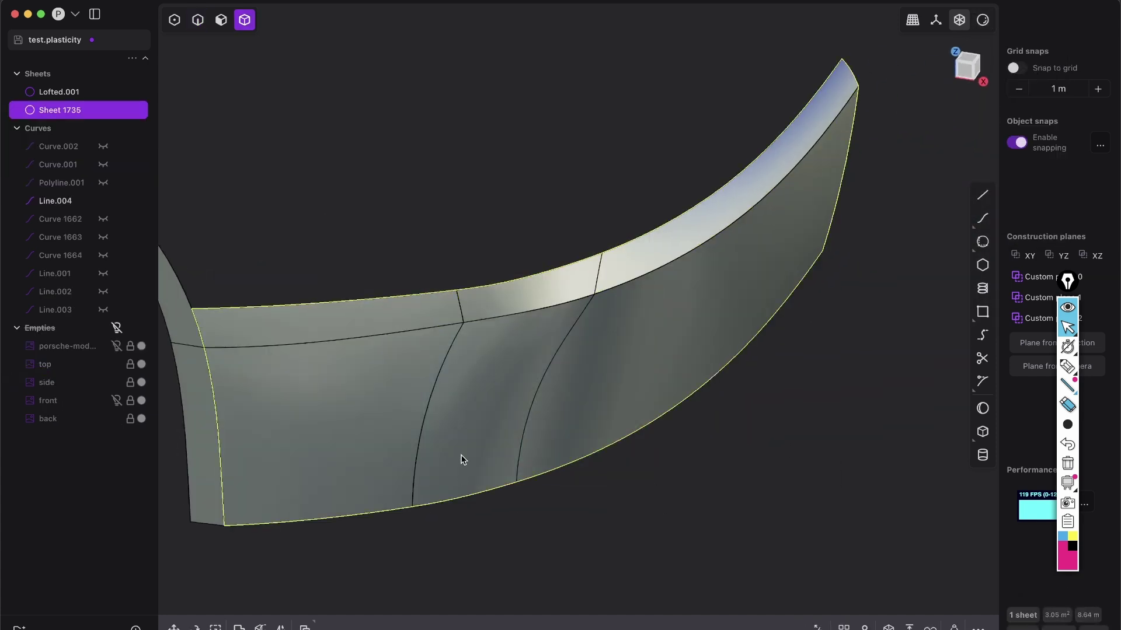
- Examine the joined panel's reflections with its edges hidden, using the dark material with a white highlight band
middle_click_drag(460, 453, 566, 374)
key("alt+shift+z")
scroll(538, 404, "down", 5)
scroll(569, 380, "up", 5)
middle_click_drag(508, 422, 433, 472)
middle_click_drag(474, 402, 892, 75)
left_click(982, 20)
left_click(994, 92)
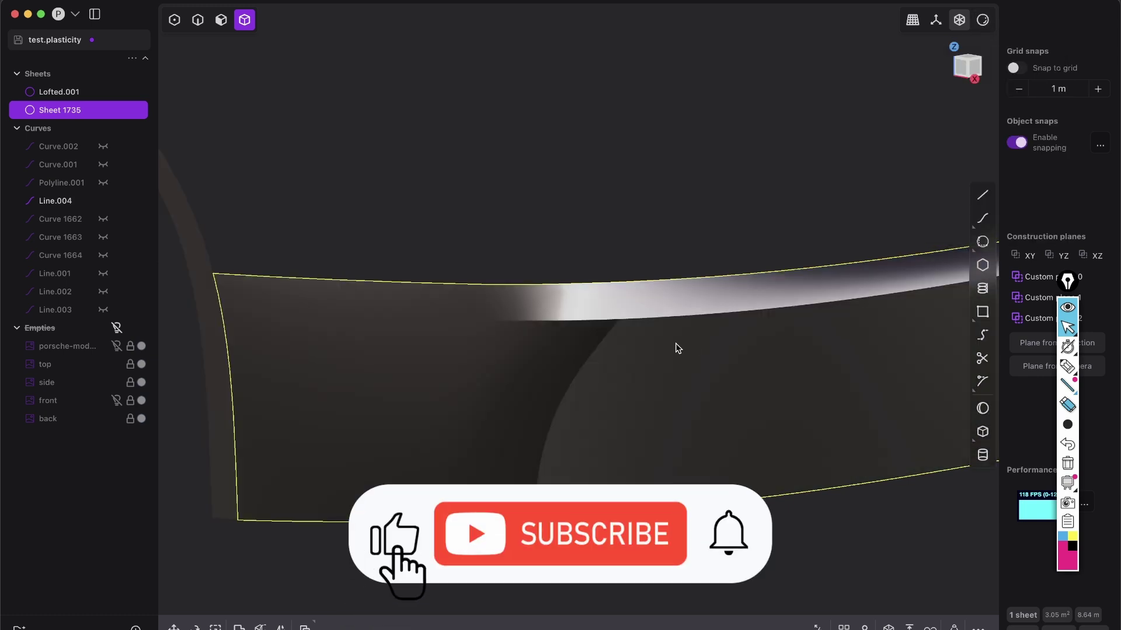
scroll(733, 368, "down", 3)
mouse_move(733, 369)
middle_mouse_down()
mouse_move(726, 359)
mouse_move(674, 373)
mouse_move(651, 408)
mouse_move(690, 403)
mouse_move(698, 373)
mouse_move(740, 387)
middle_mouse_up()
- Highlight the upper and lower faces on each side of the blend strip to examine where the seams run
key("3")
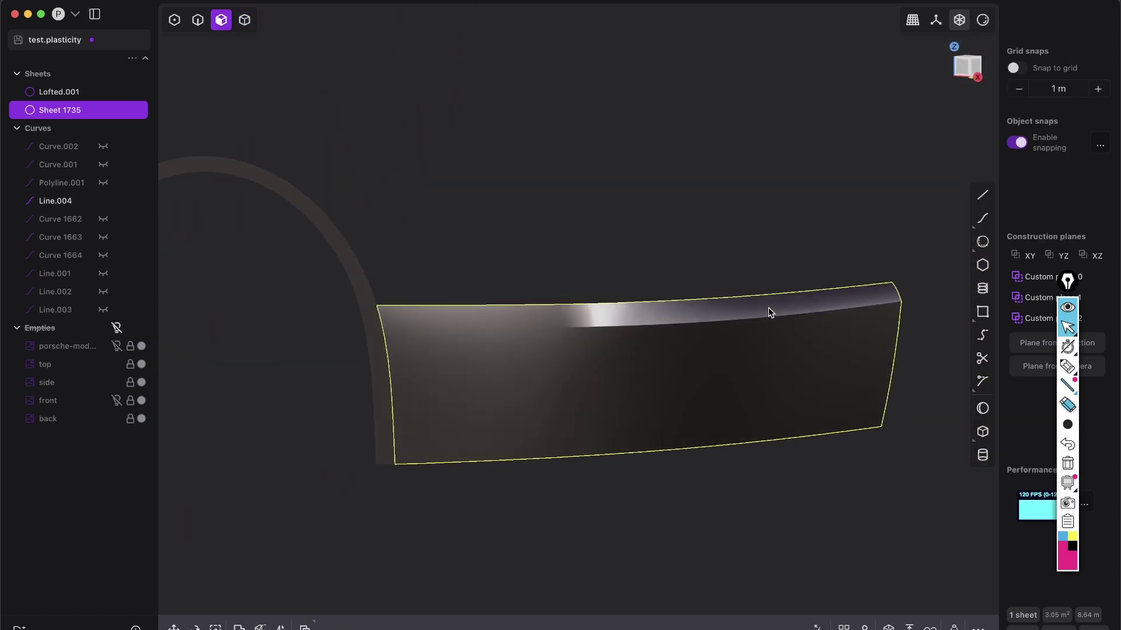
left_click(768, 309)
left_click(770, 369, "shift")
scroll(665, 364, "up", 5)
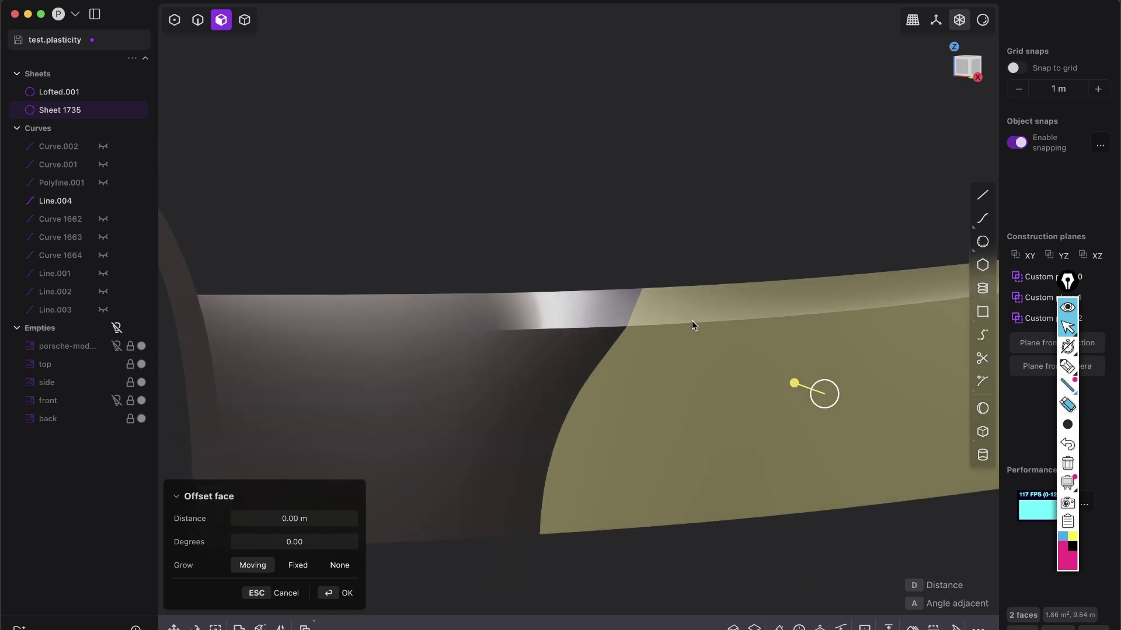
middle_click_drag(482, 347, 446, 278)
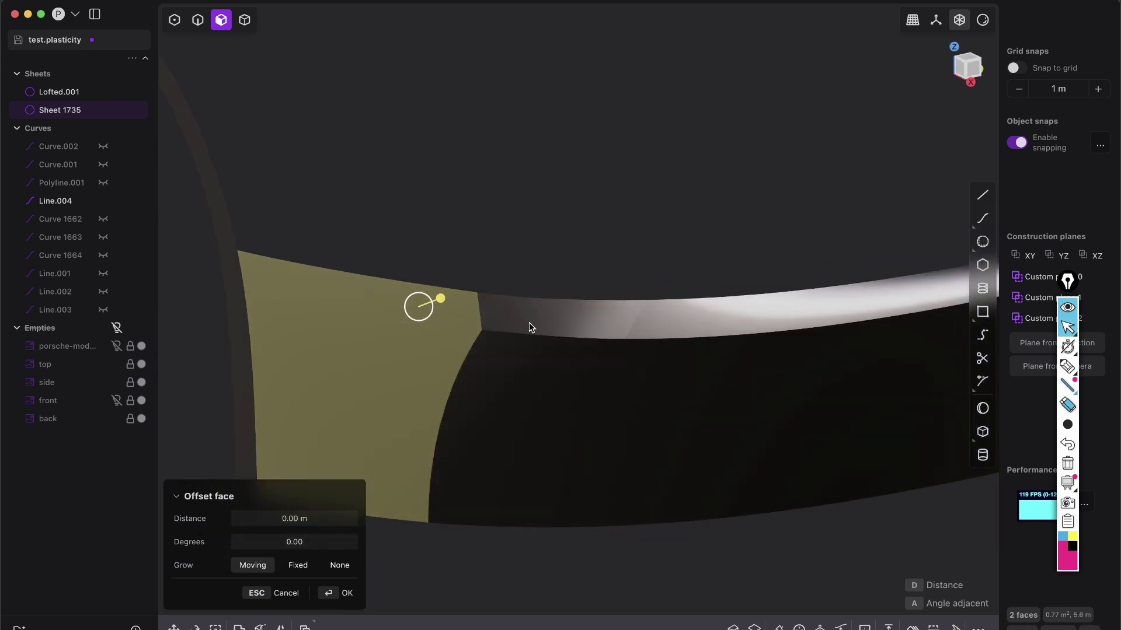
middle_click_drag(518, 247, 548, 227, "shift")
left_click(548, 228)
key("5")
scroll(463, 323, "up", 4)
middle_click_drag(463, 322, 476, 345)
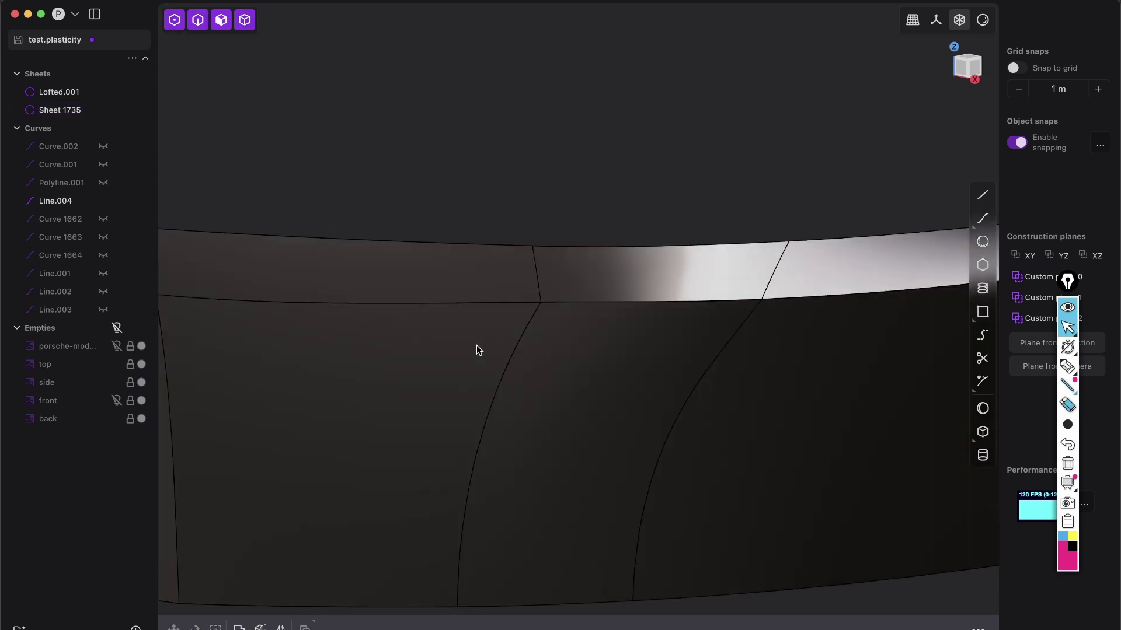
key("2")
left_click(464, 304)
key("f")
middle_click_drag(464, 302, 488, 325)
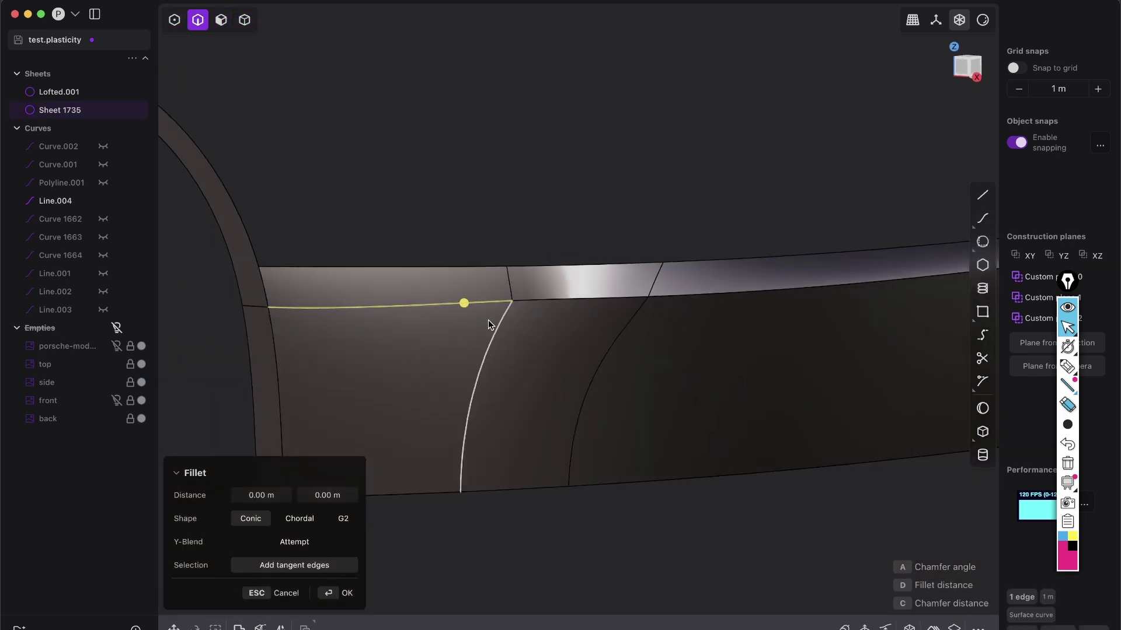
key("Escape")
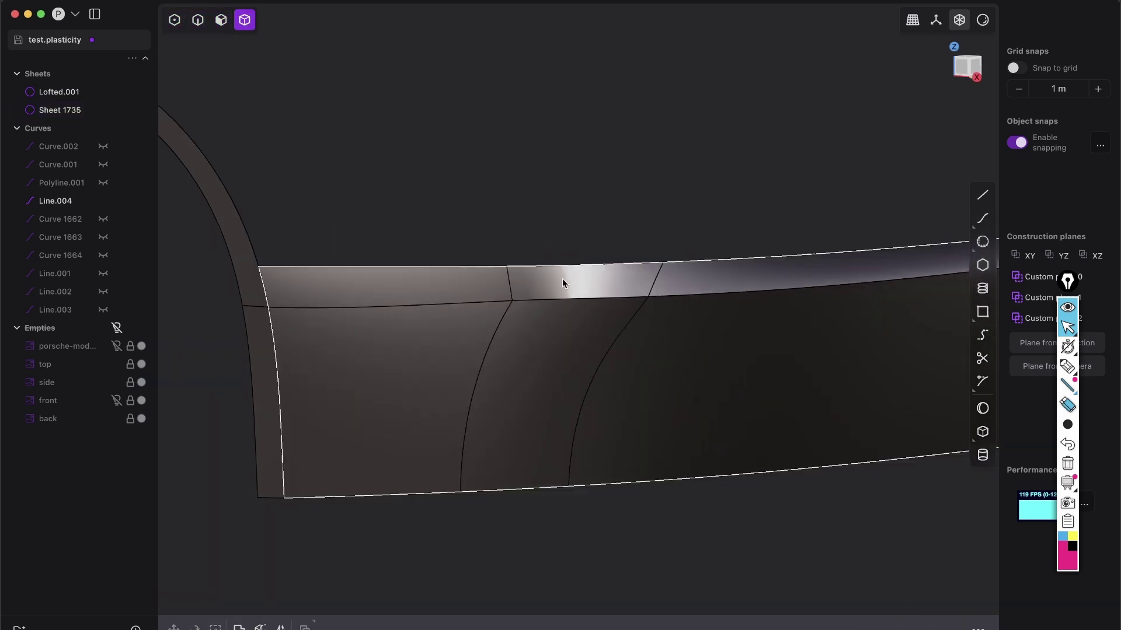
- Switch to Photoshop and examine the rear quarter of the silver Porsche reference photo up close
middle_click_drag(629, 293, 364, 379, "shift")
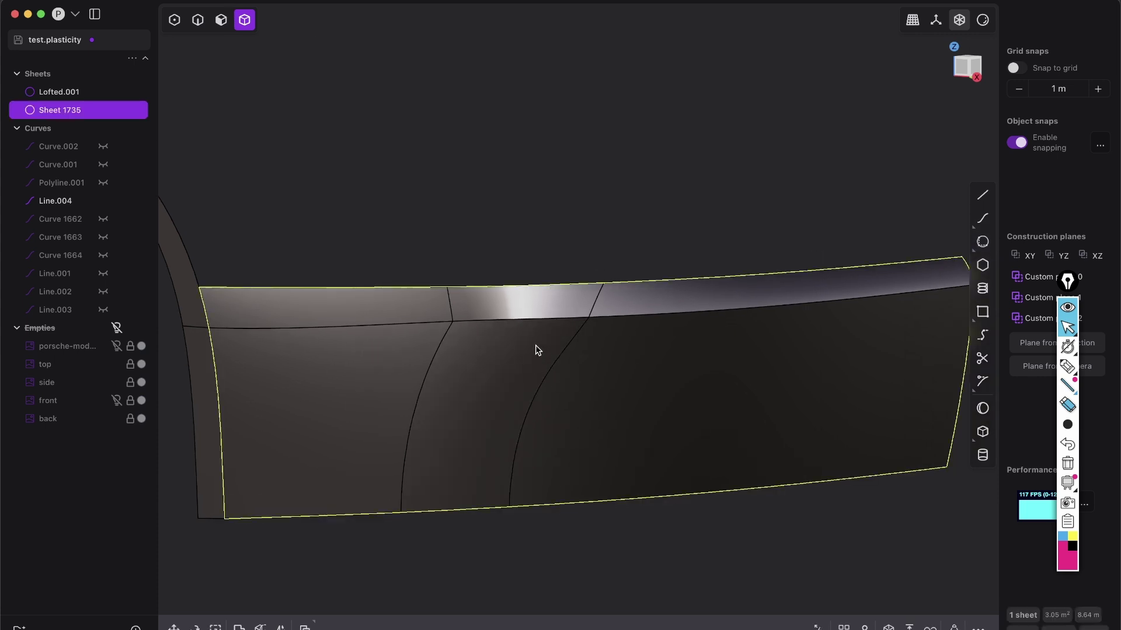
key("Escape")
middle_click_drag(525, 345, 364, 628)
left_click(426, 629)
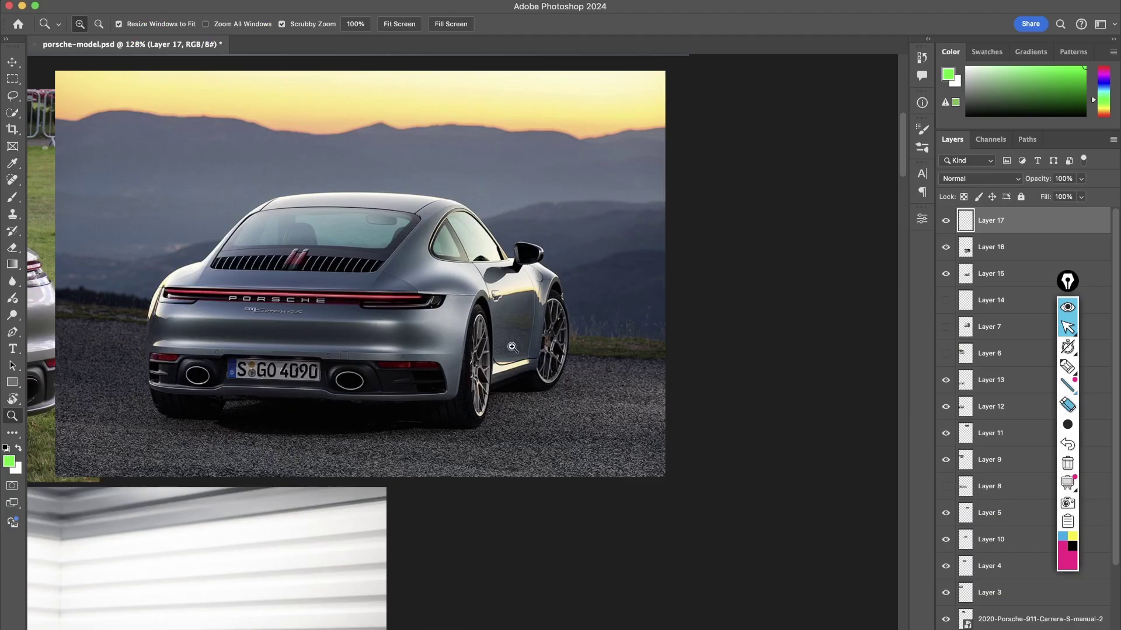
left_click_drag(424, 350, 492, 361)
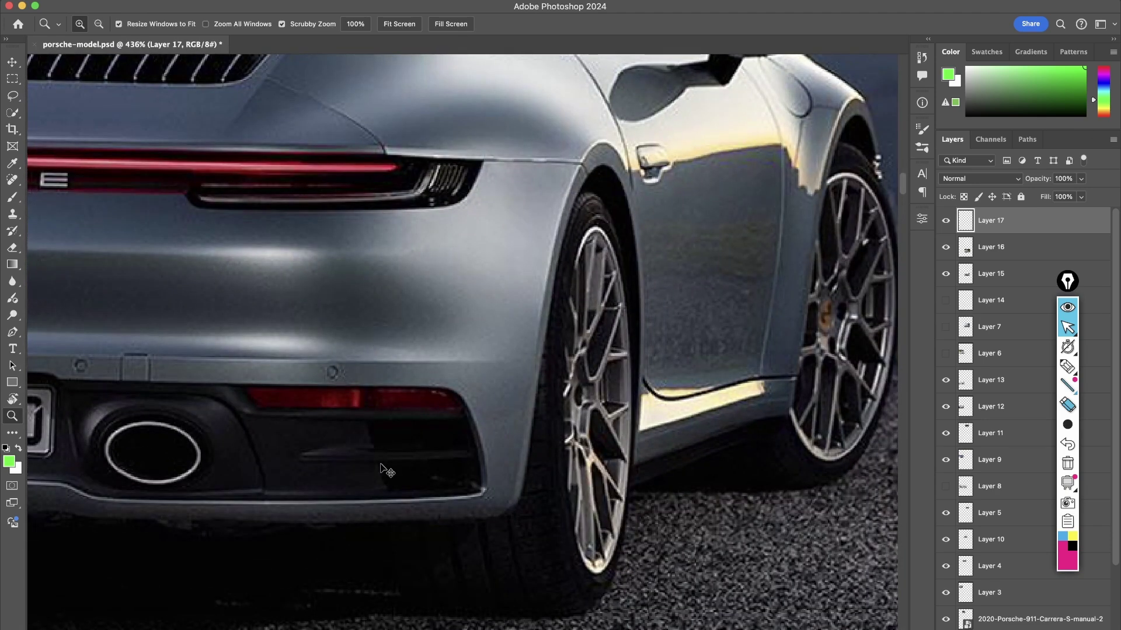
key("super+Tab")
- Switch back to Plasticity and examine the crease and blend strip below the panel's upper faces from several angles
scroll(559, 324, "up", 5)
middle_click_drag(595, 335, 698, 360)
key("2")
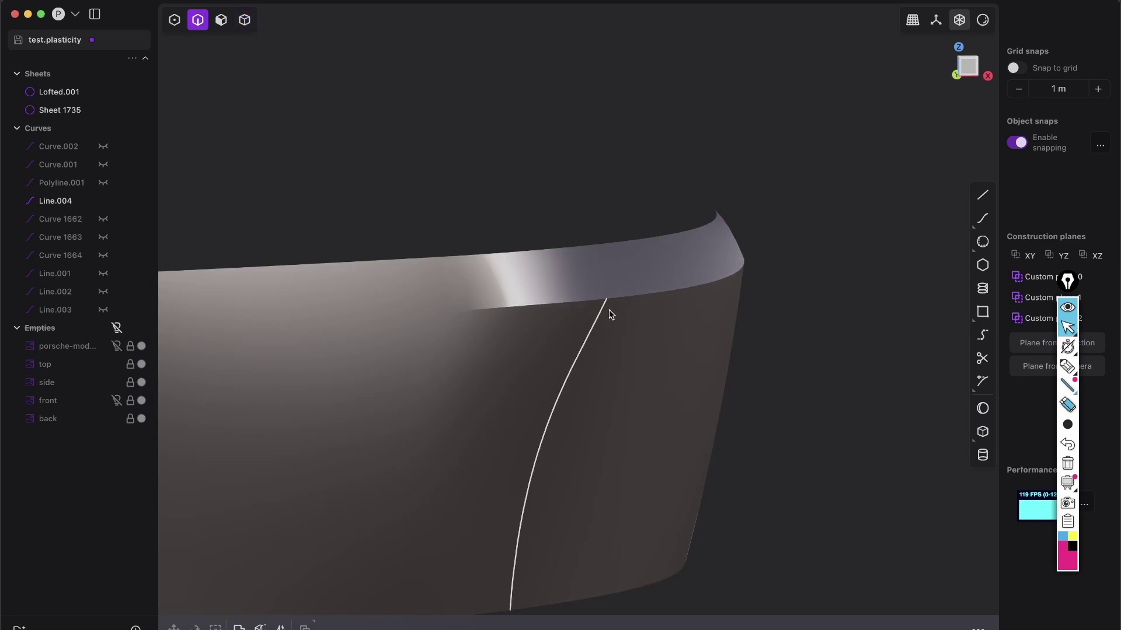
mouse_move(609, 315)
middle_mouse_down()
mouse_move(573, 315)
mouse_move(566, 274)
mouse_move(611, 327)
mouse_move(575, 352)
mouse_move(593, 278)
mouse_move(531, 340)
mouse_move(448, 321)
mouse_move(521, 344)
mouse_move(518, 383)
mouse_move(441, 353)
middle_mouse_up()
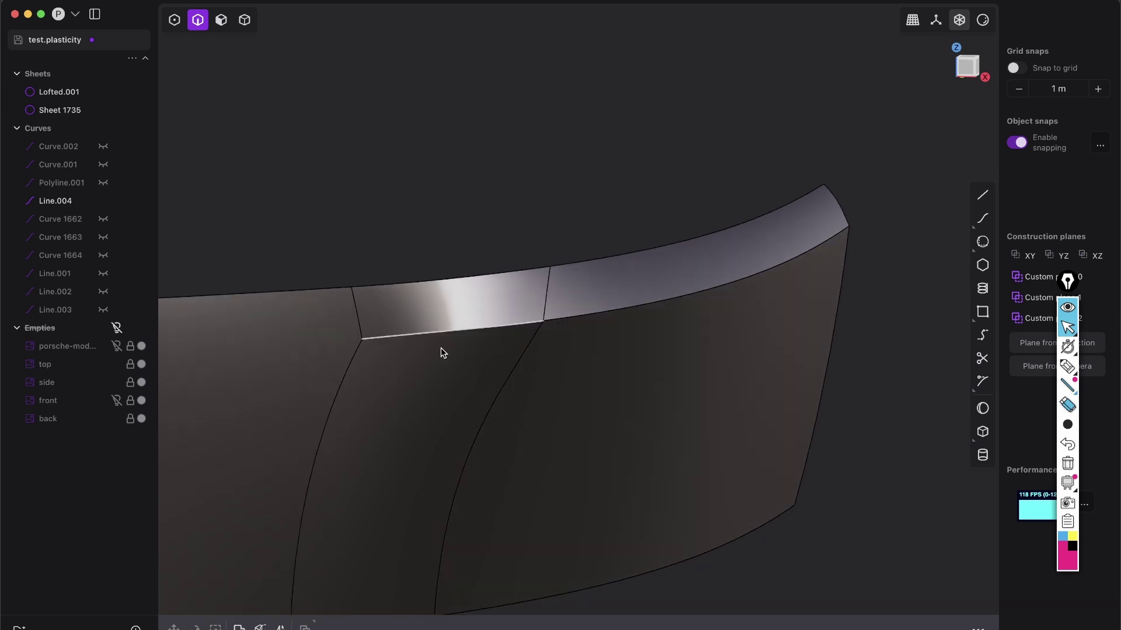
mouse_move(598, 274)
middle_mouse_down()
mouse_move(527, 348)
mouse_move(571, 320)
mouse_move(502, 521)
mouse_move(571, 343)
mouse_move(527, 400)
mouse_move(708, 320)
mouse_move(739, 280)
mouse_move(708, 320)
mouse_move(652, 347)
middle_mouse_up()
- Fillet the crease between the panel's upper and lower faces with a conic fillet of about 0.044 m
left_click(707, 320)
key("f")
middle_click_drag(653, 346, 633, 382)
left_click(319, 629)
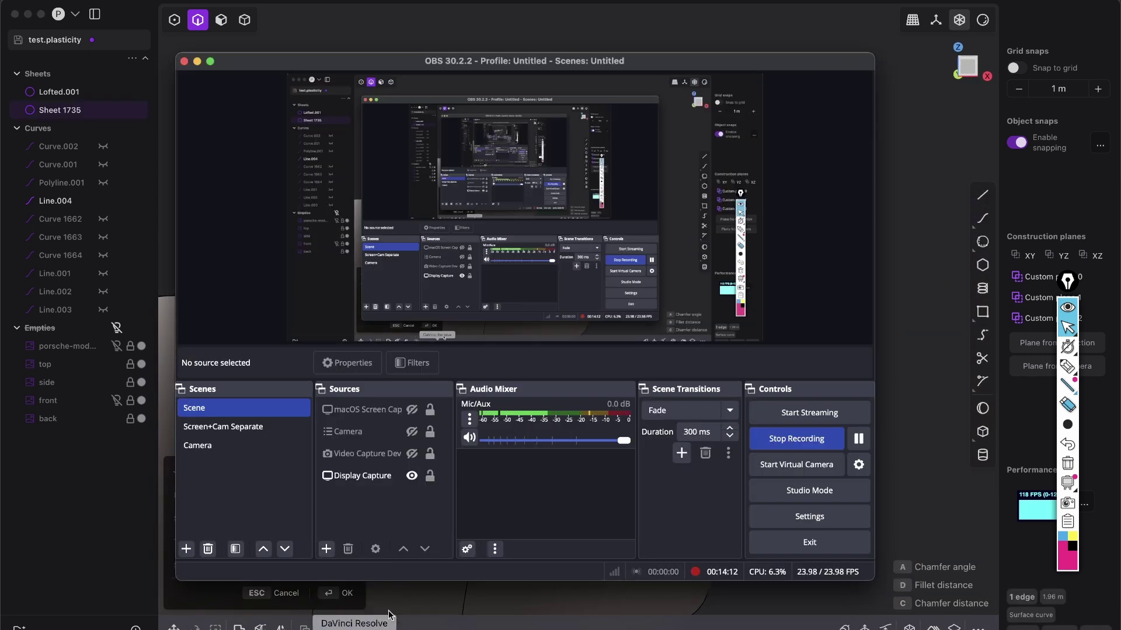
left_click(664, 611)
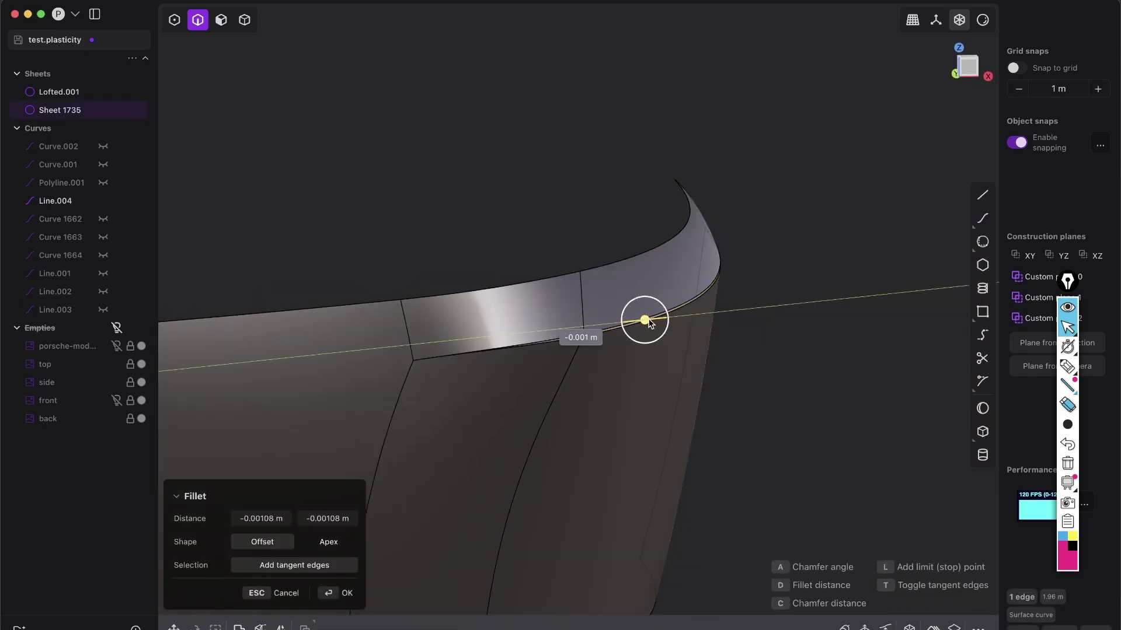
middle_click_drag(642, 357, 621, 387)
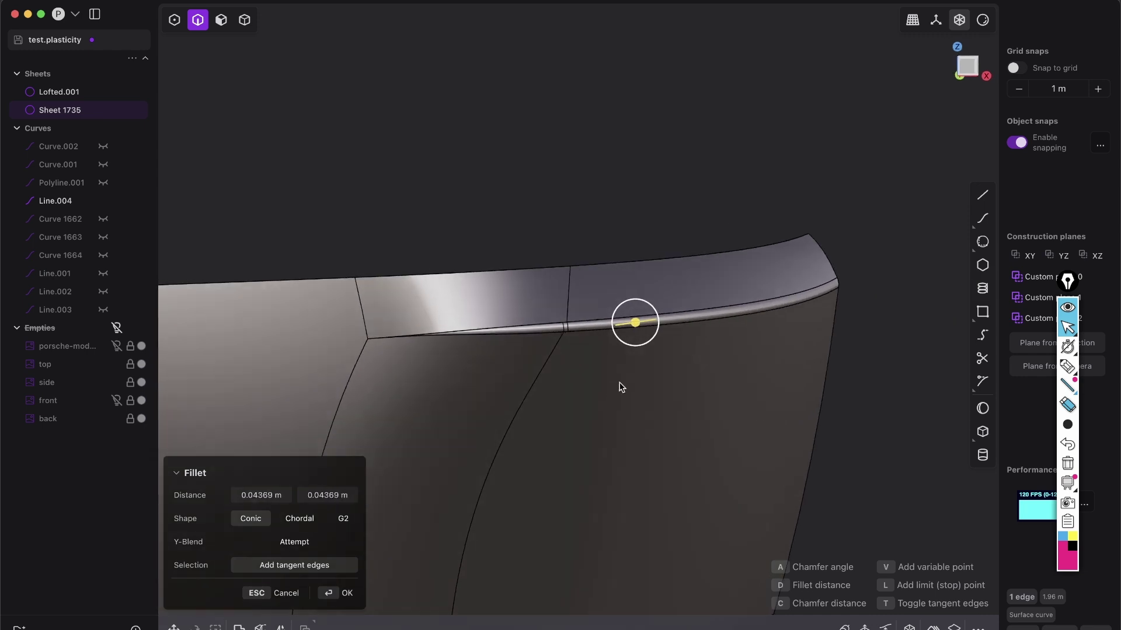
key("Return")
middle_click_drag(545, 168, 569, 421)
scroll(587, 431, "up", 3)
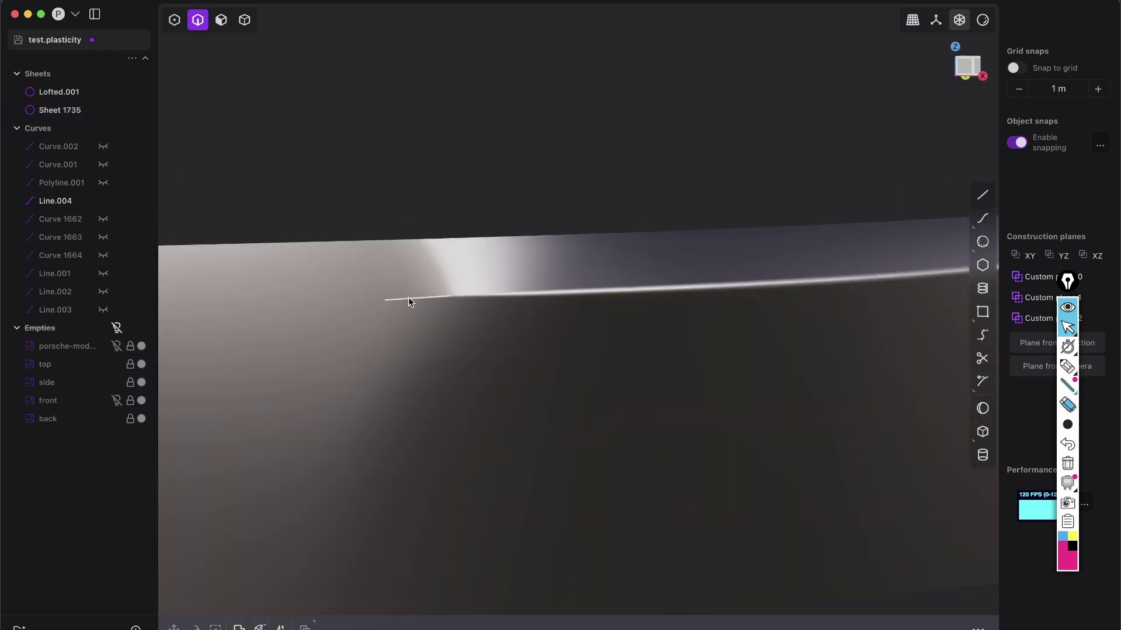
middle_click_drag(453, 303, 528, 318)
- Switch to Photoshop and zoom in on the grey Mercedes photo's rear quarter between the tail light and the wheel arch
left_click(432, 628)
left_click_drag(565, 336, 480, 450)
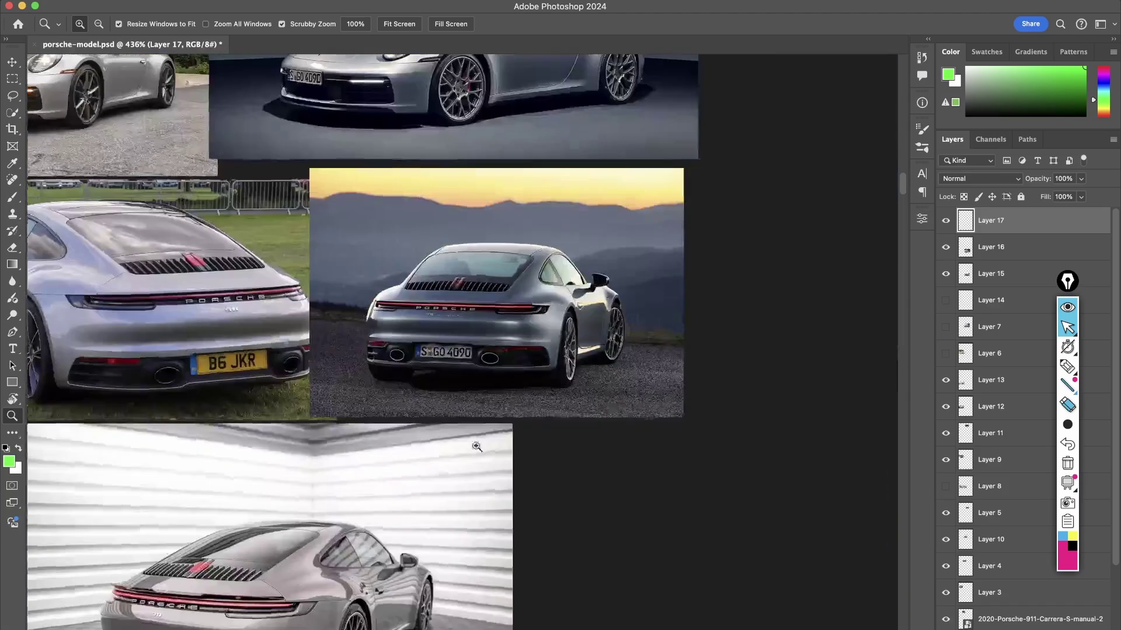
left_click_drag(549, 422, 607, 140)
left_click_drag(611, 403, 525, 117)
left_click_drag(577, 584, 510, 448)
left_click_drag(435, 444, 449, 408)
scroll(449, 407, "up", 6, "alt")
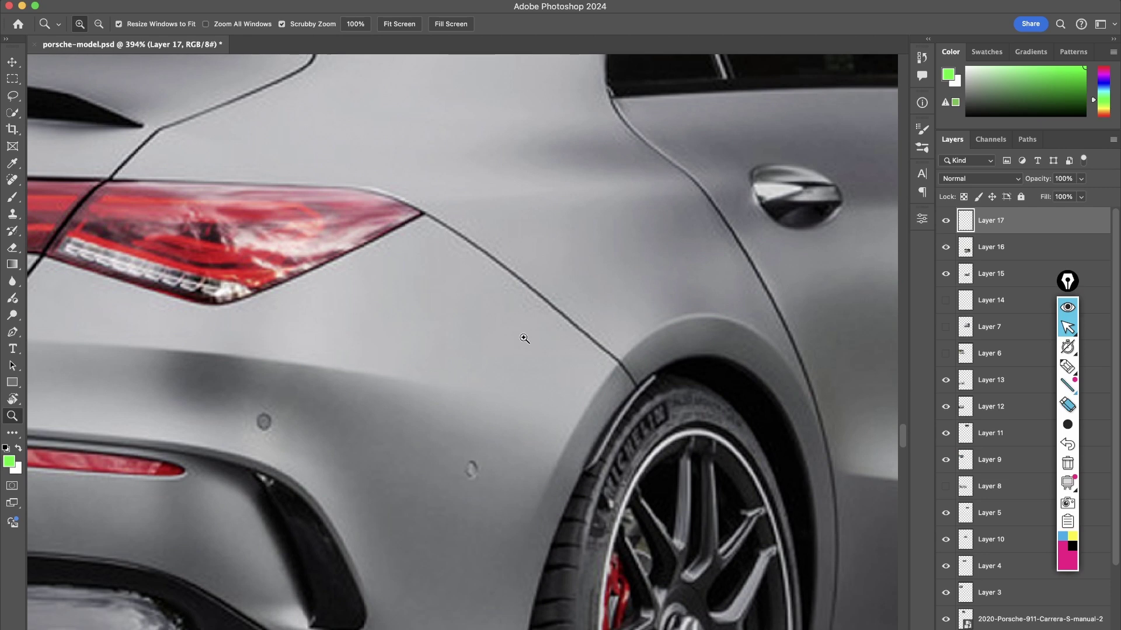
- Examine the side-view Mercedes reference photo around the rear wheel arch and bumper crease
scroll(442, 432, "down", 3, "alt")
left_click_drag(426, 431, 684, 374)
scroll(684, 374, "down", 8, "alt")
left_click_drag(495, 490, 540, 537)
scroll(586, 315, "up", 8, "alt")
scroll(520, 233, "up", 3, "alt")
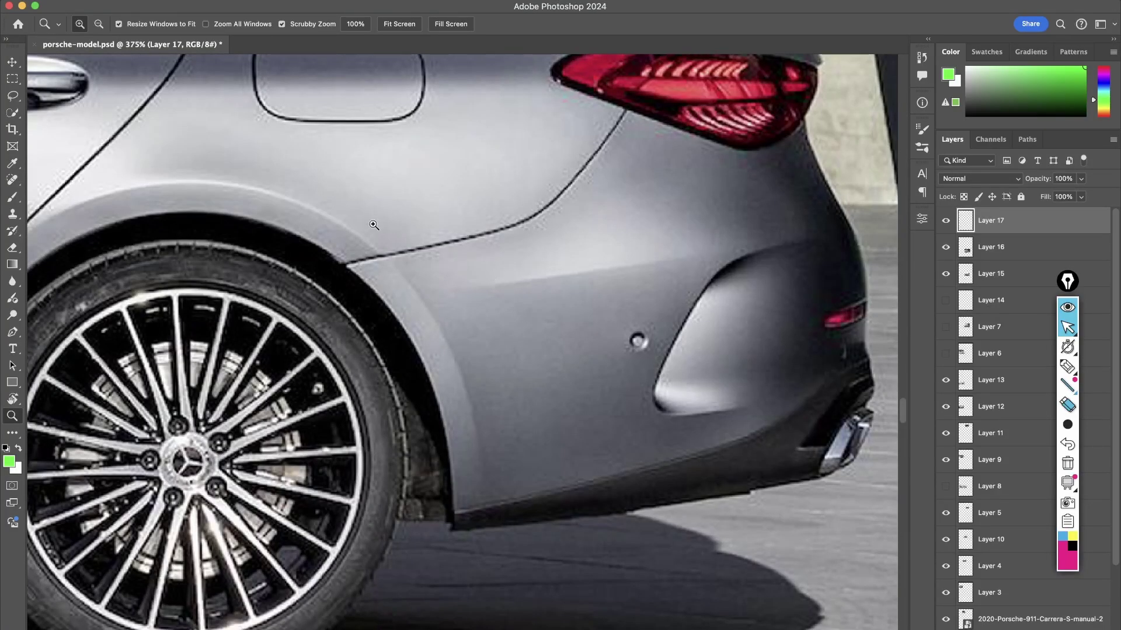
scroll(426, 304, "down", 3, "alt")
- Return to Plasticity, undo the trial fillet and duplicate the two crease edges as a separate curve
key("super+Tab")
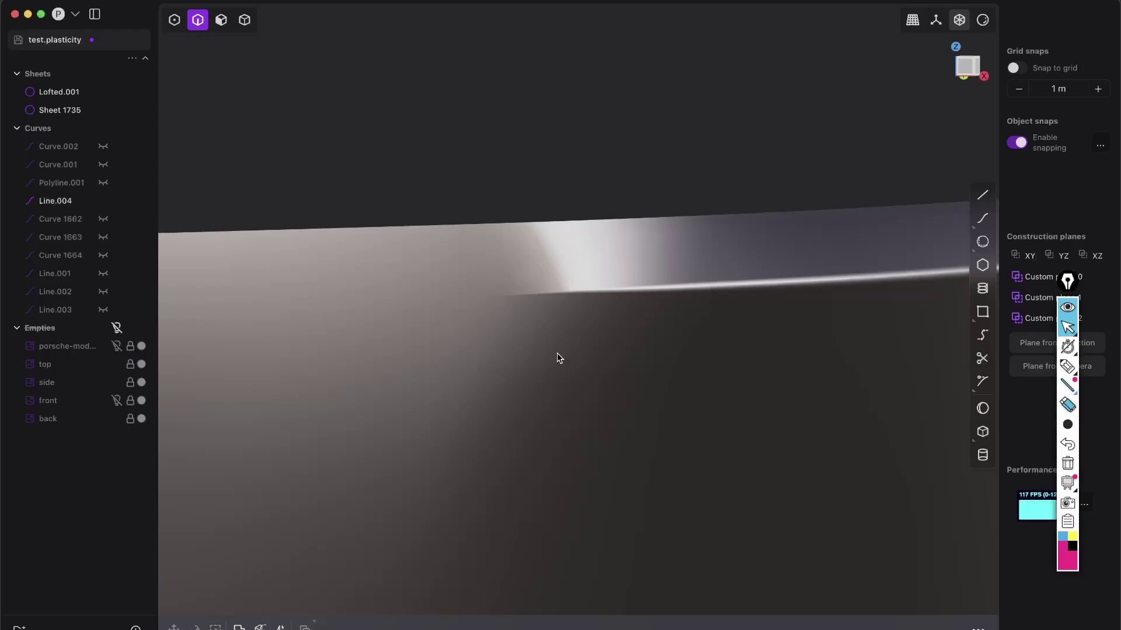
middle_click_drag(563, 349, 714, 387)
scroll(766, 412, "down", 5)
scroll(687, 404, "up", 3)
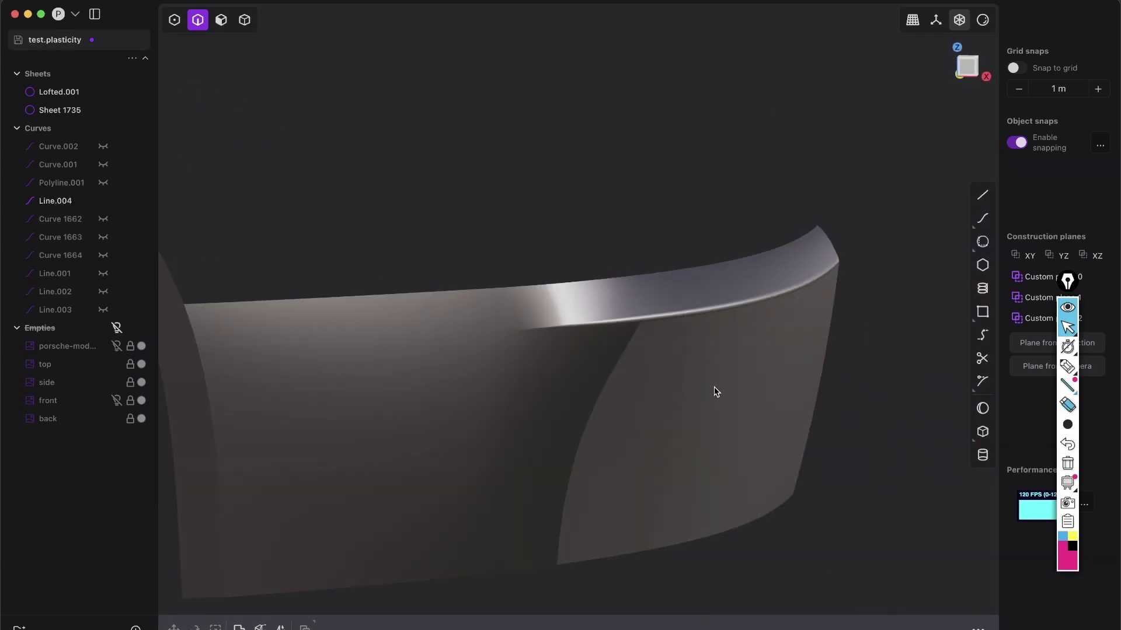
left_click(715, 307)
key("b")
middle_click_drag(662, 420, 662, 330)
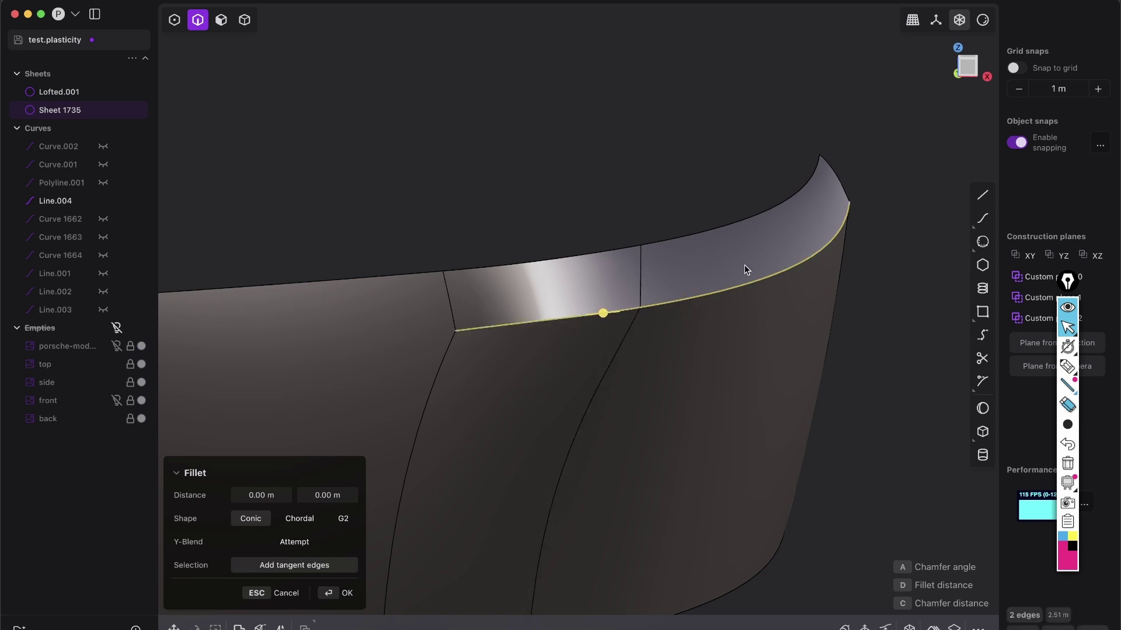
key("shift+d")
- Rebuild the duplicated crease curve by number of points, using 10 points
left_click(953, 628)
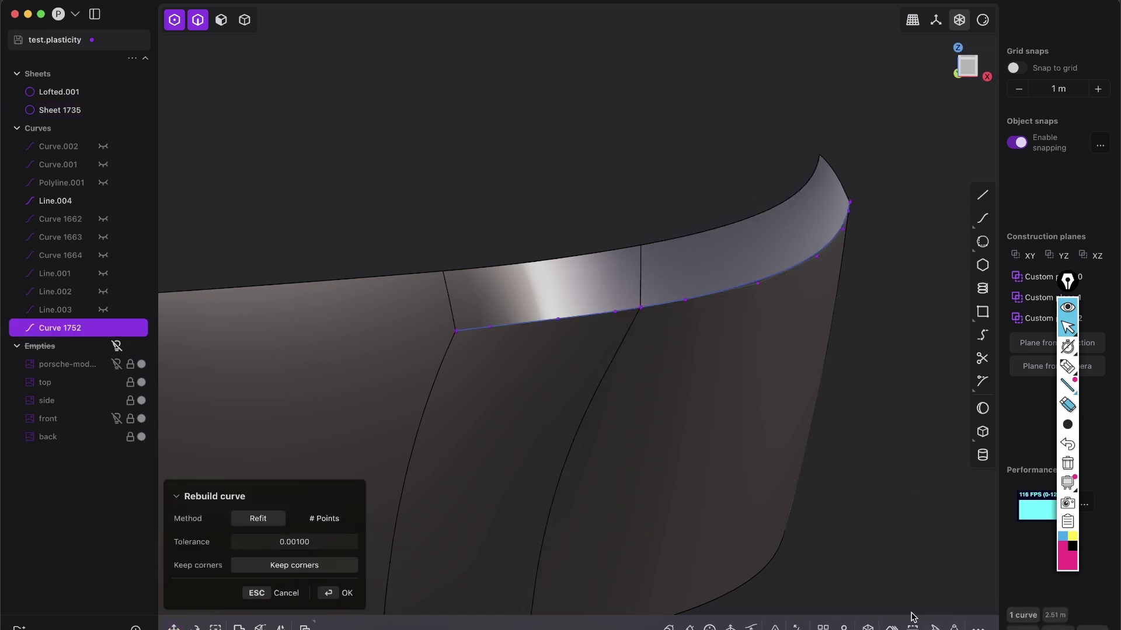
left_click(324, 519)
middle_click_drag(635, 410, 639, 437)
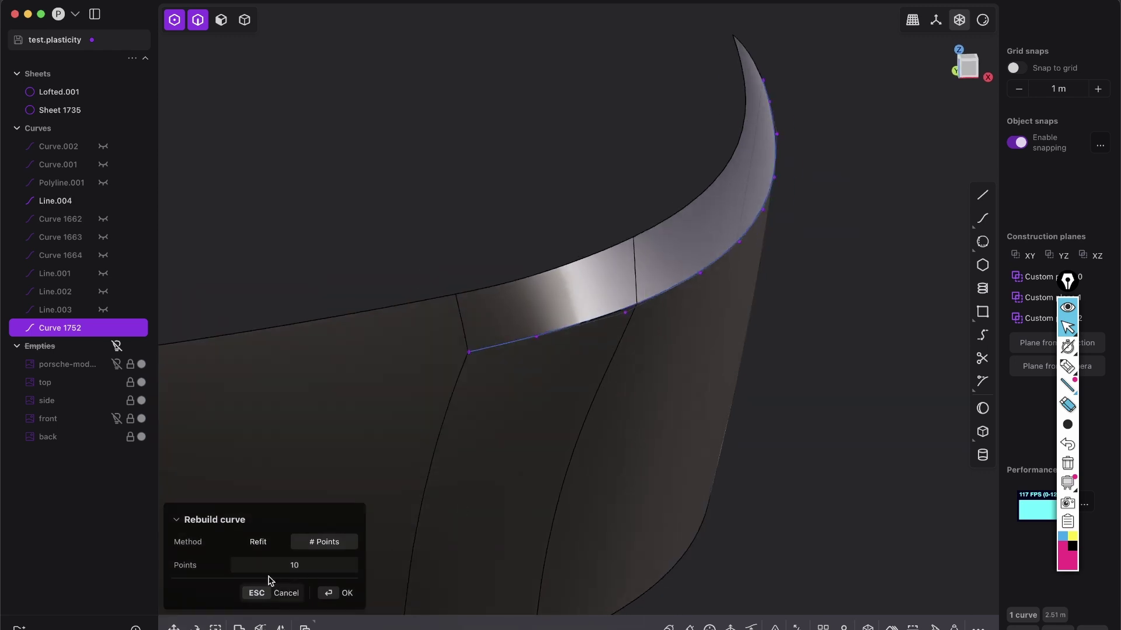
middle_click_drag(480, 530, 570, 419)
left_click(332, 601)
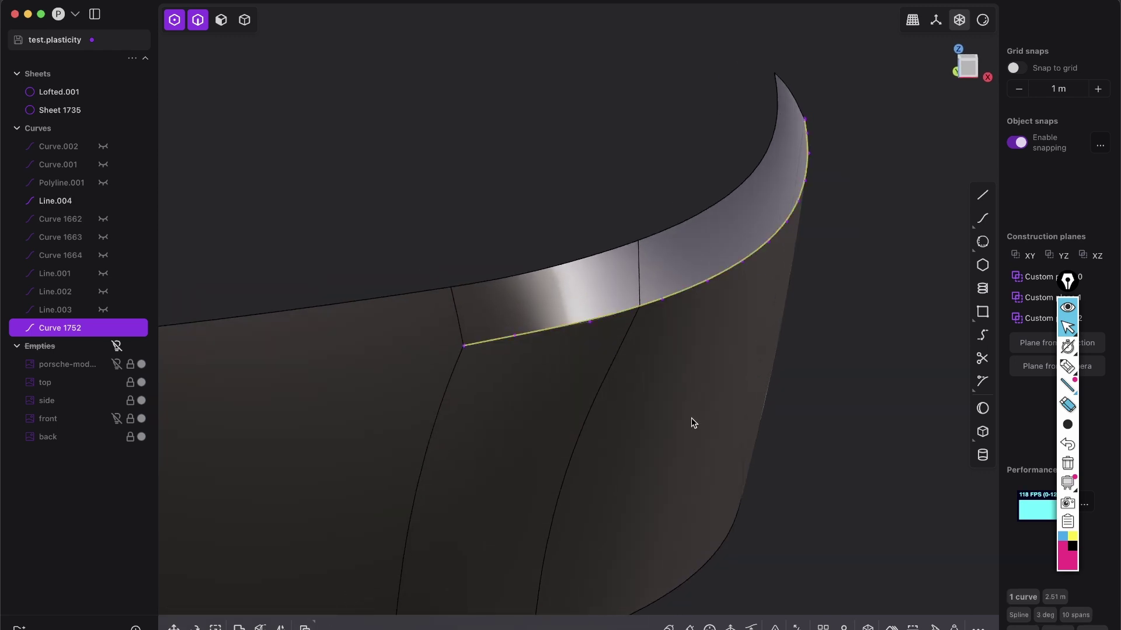
- Create a pipe with a 0.01 m section size along the rebuilt curve, and shade the model with the sky-reflection material
middle_click_drag(692, 420, 543, 363)
key("p")
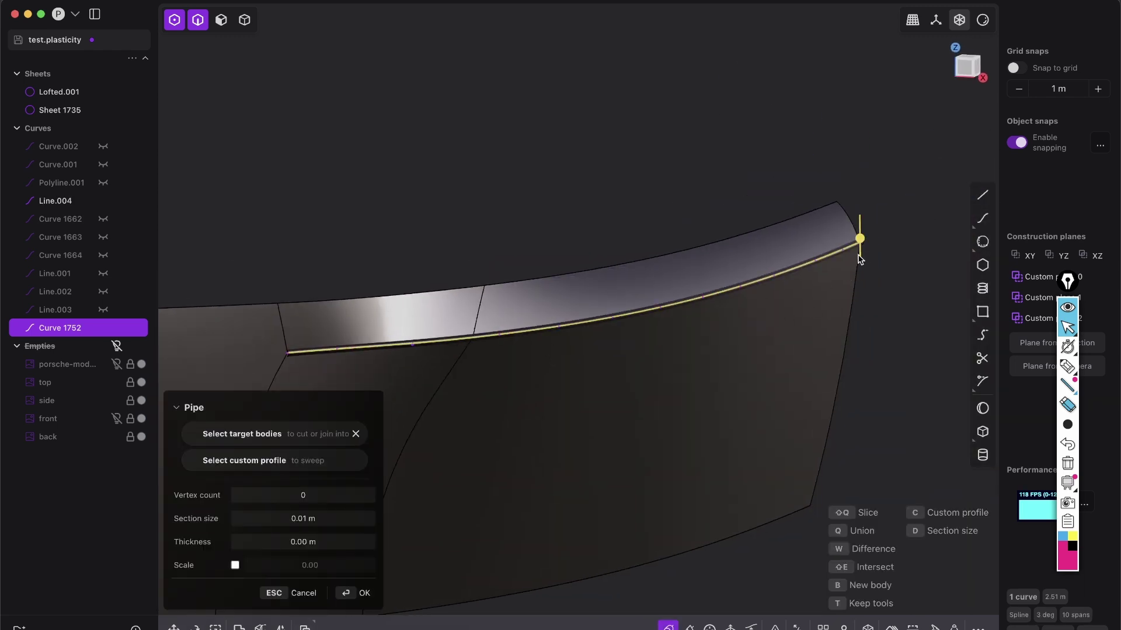
middle_click_drag(680, 348, 719, 351)
left_click(977, 26)
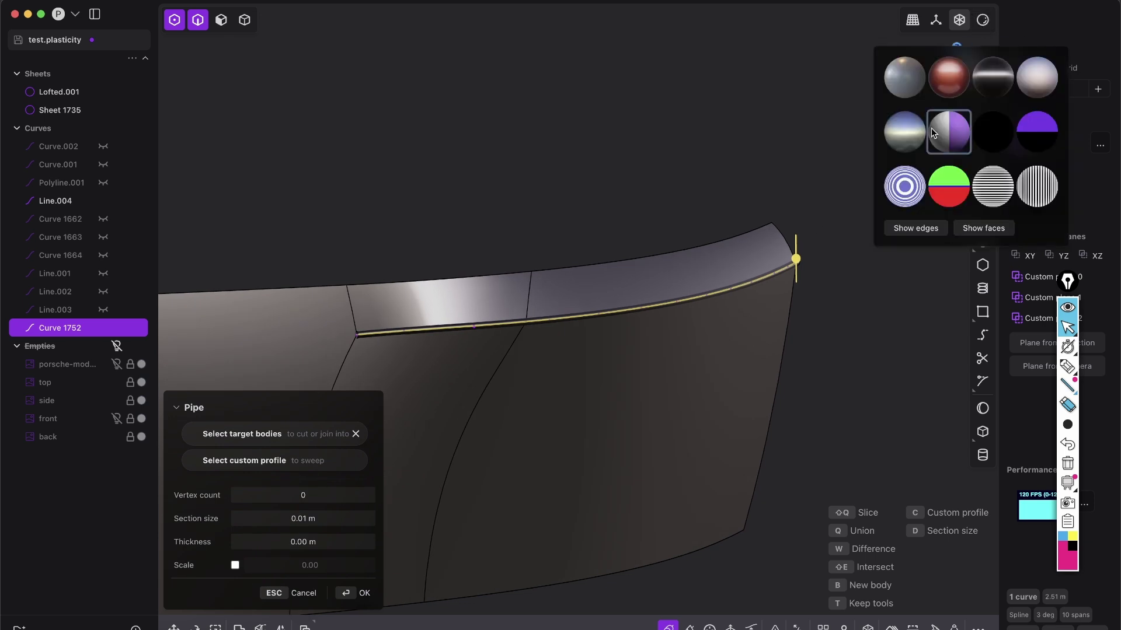
left_click(906, 135)
middle_click_drag(771, 289, 592, 294)
scroll(609, 344, "up", 5)
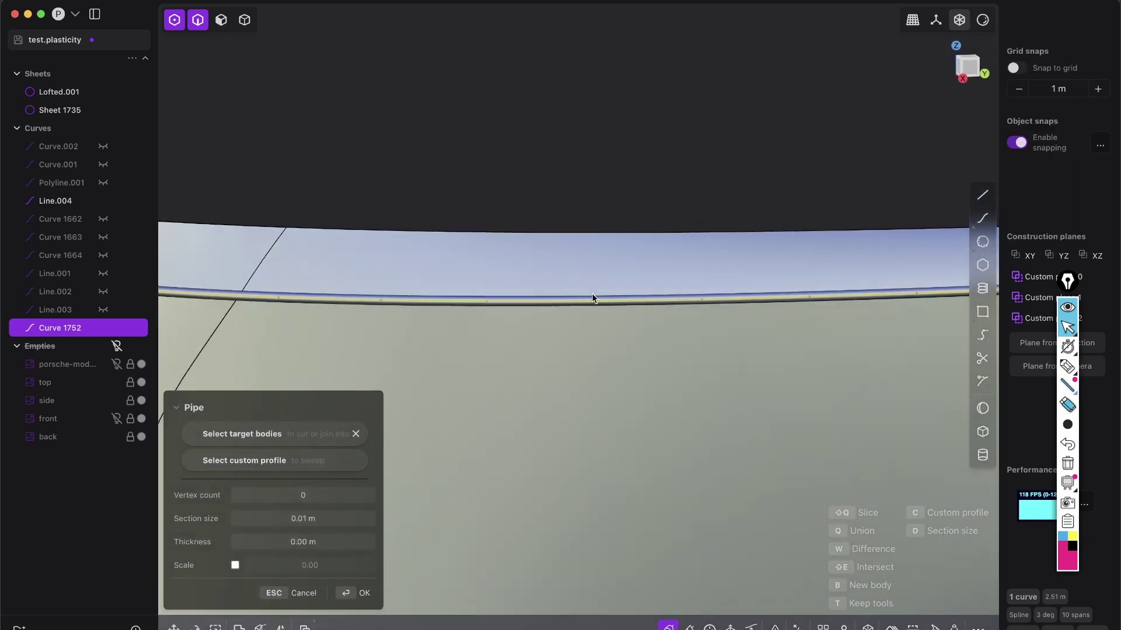
middle_click_drag(468, 319, 733, 324)
left_click(364, 593)
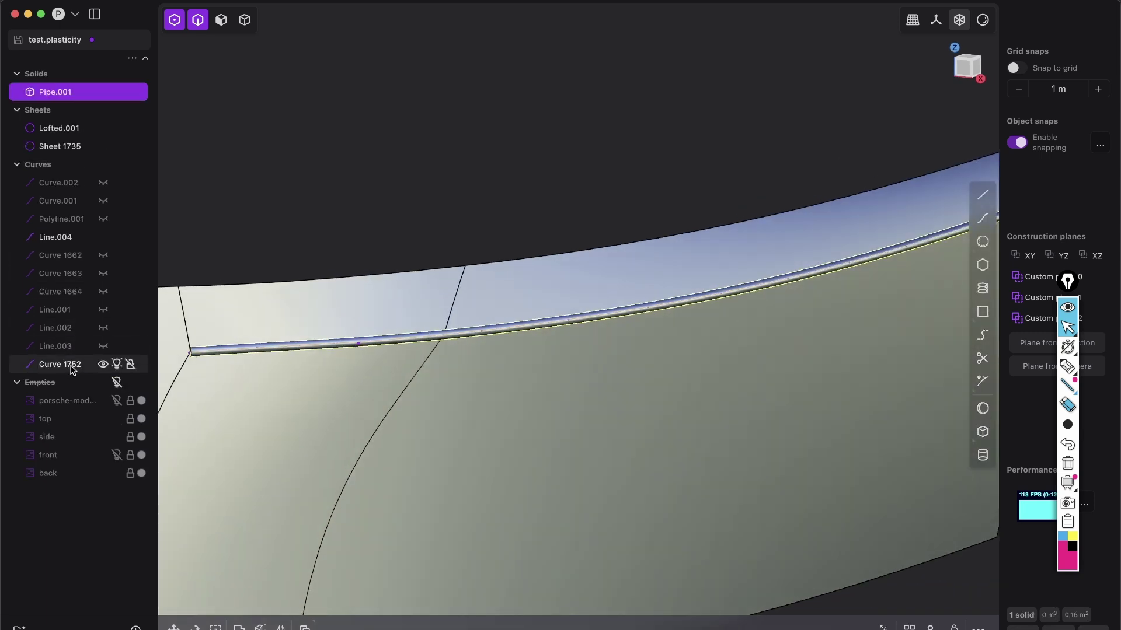
- Delete the rebuilt curve and offset the pipe's end face outward beyond the panel's outer edge
left_click(72, 365)
key("Delete")
middle_click_drag(530, 328, 638, 385)
left_click(638, 385)
key("f")
left_click(629, 393)
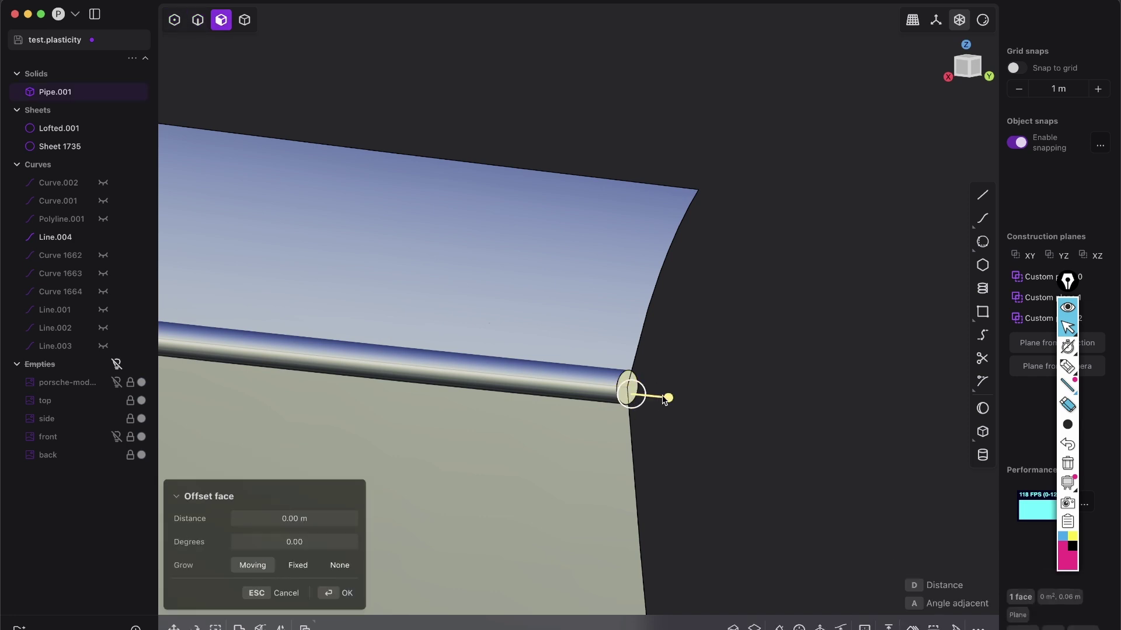
left_click_drag(669, 397, 700, 398)
right_click(698, 385)
- Offset the pipe's opposite end face outward by about 0.021 m, past the corner of the blend strip
middle_click_drag(620, 416, 639, 266)
scroll(578, 326, "up", 5)
scroll(639, 266, "up", 2)
left_click(613, 264)
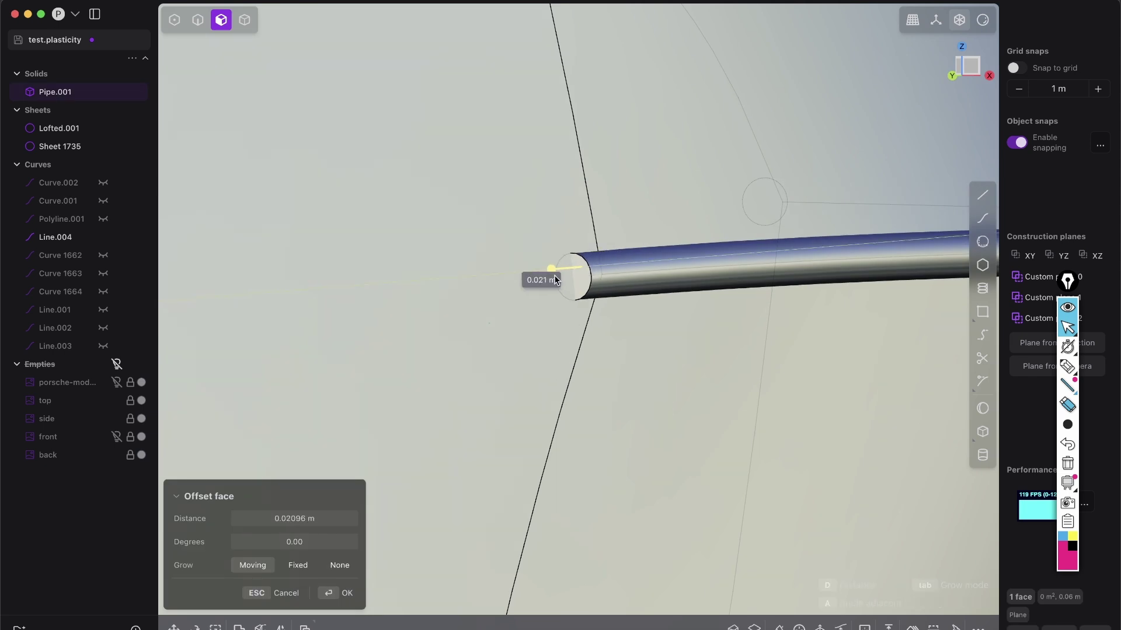
right_click(584, 258)
scroll(735, 120, "down", 10)
middle_click_drag(653, 216, 627, 246)
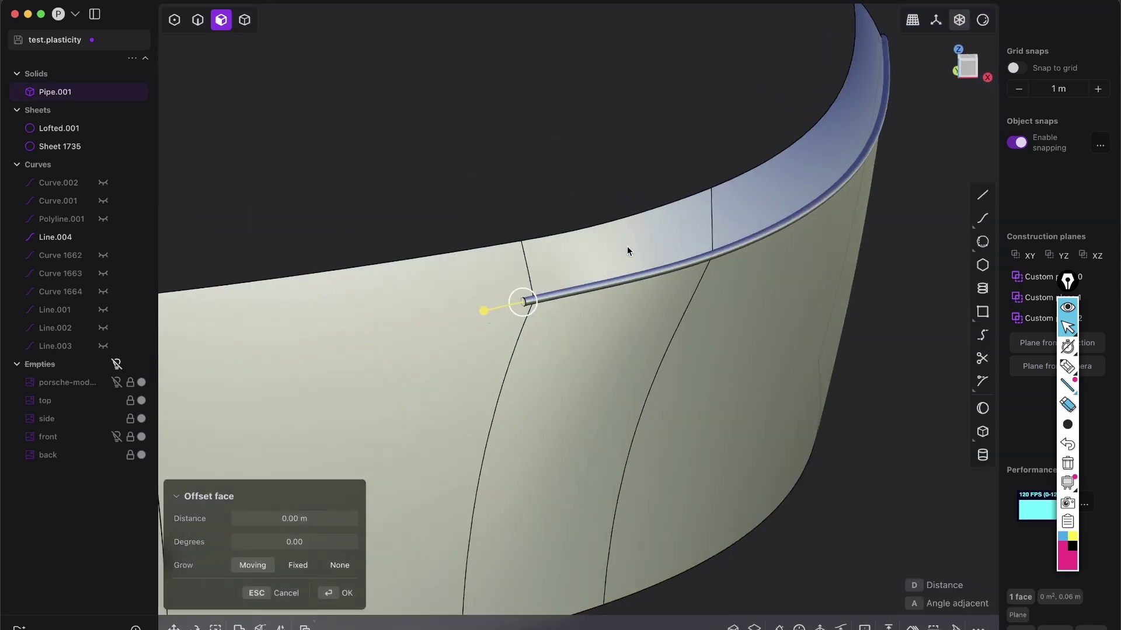
left_click(628, 246)
left_click(725, 208, "shift")
left_click(719, 300, "shift")
left_click(647, 343, "shift")
key("Escape")
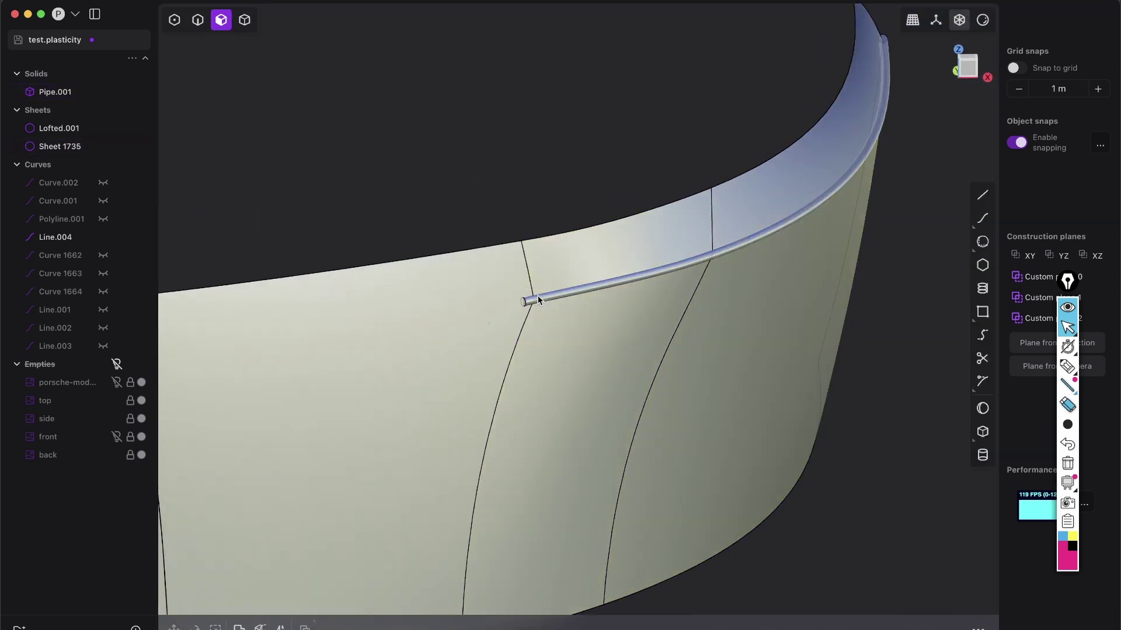
scroll(484, 324, "up", 5)
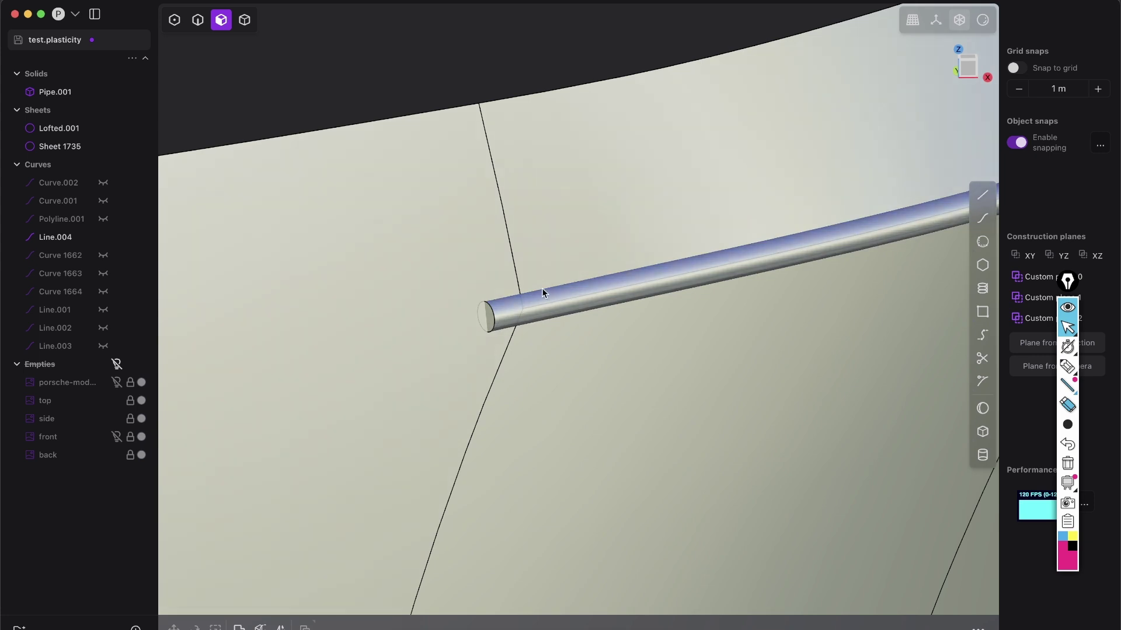
scroll(490, 315, "down", 5)
scroll(589, 169, "down", 2)
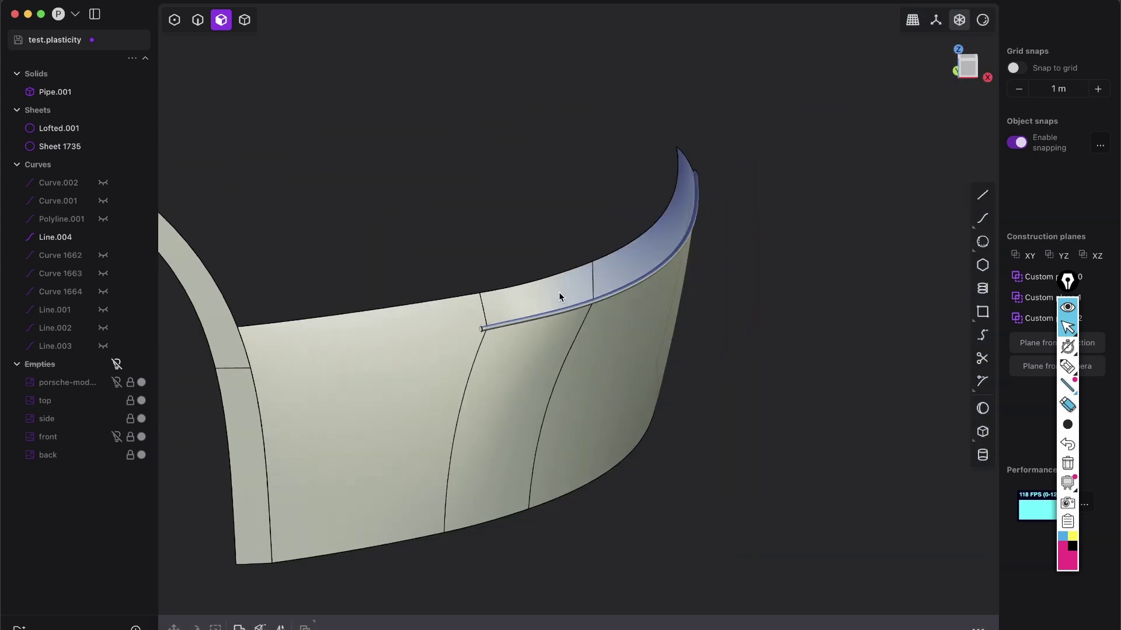
scroll(474, 309, "up", 5)
scroll(490, 375, "down", 5)
left_click(428, 450)
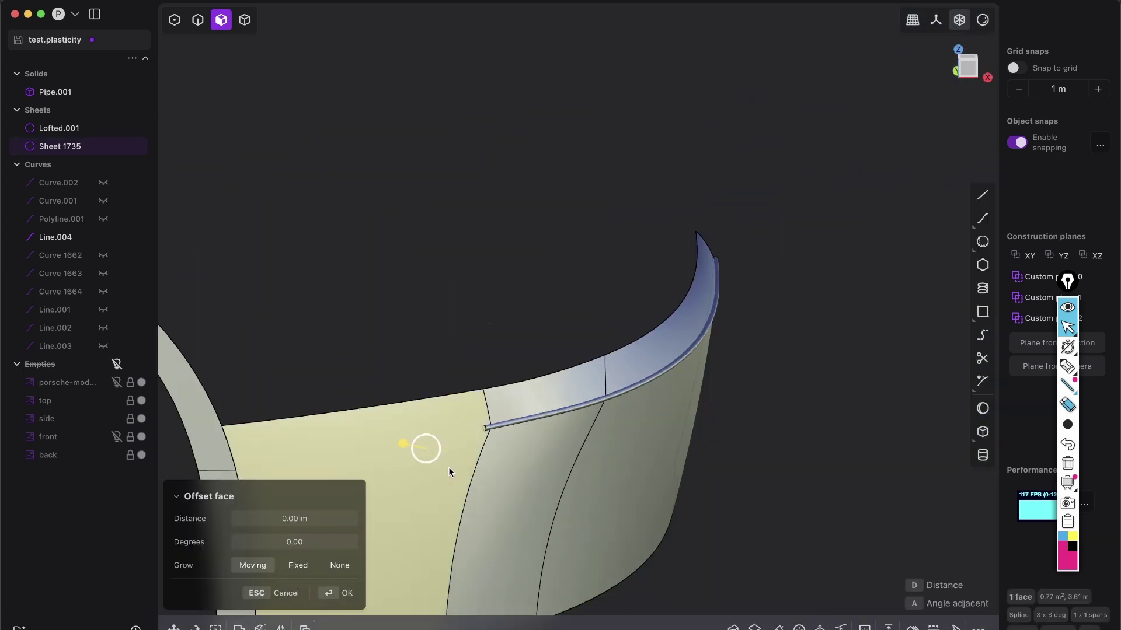
middle_click_drag(450, 471, 384, 346, "shift")
left_click(483, 193)
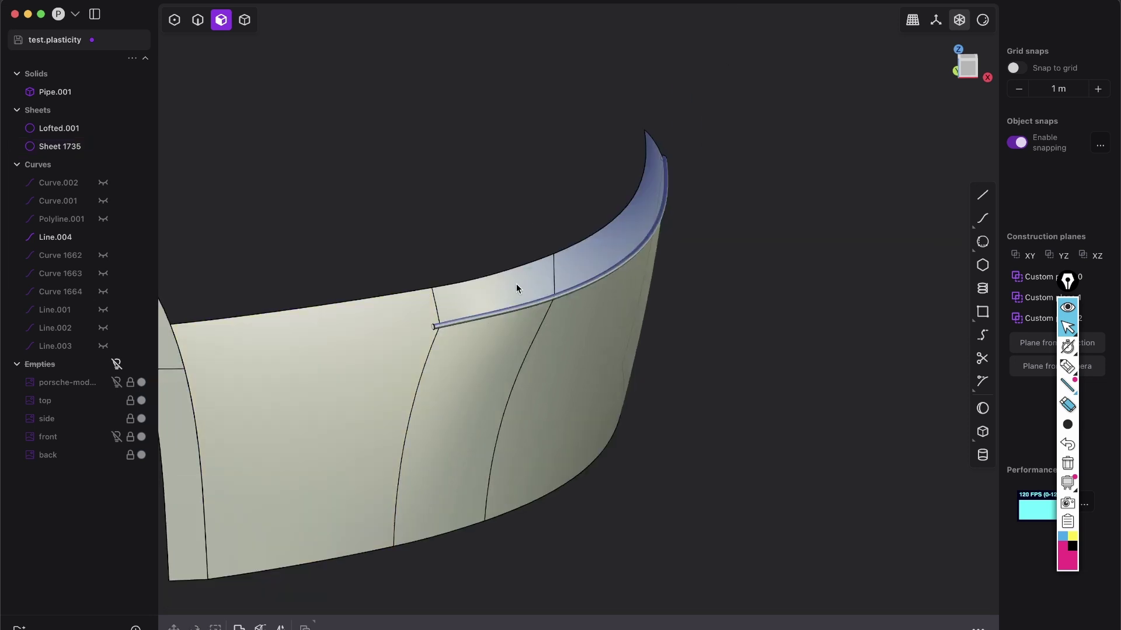
- Unjoin the four panel faces above and below the pipe into a separate sheet
left_click(612, 253)
left_click(528, 284, "shift")
left_click(515, 356, "shift")
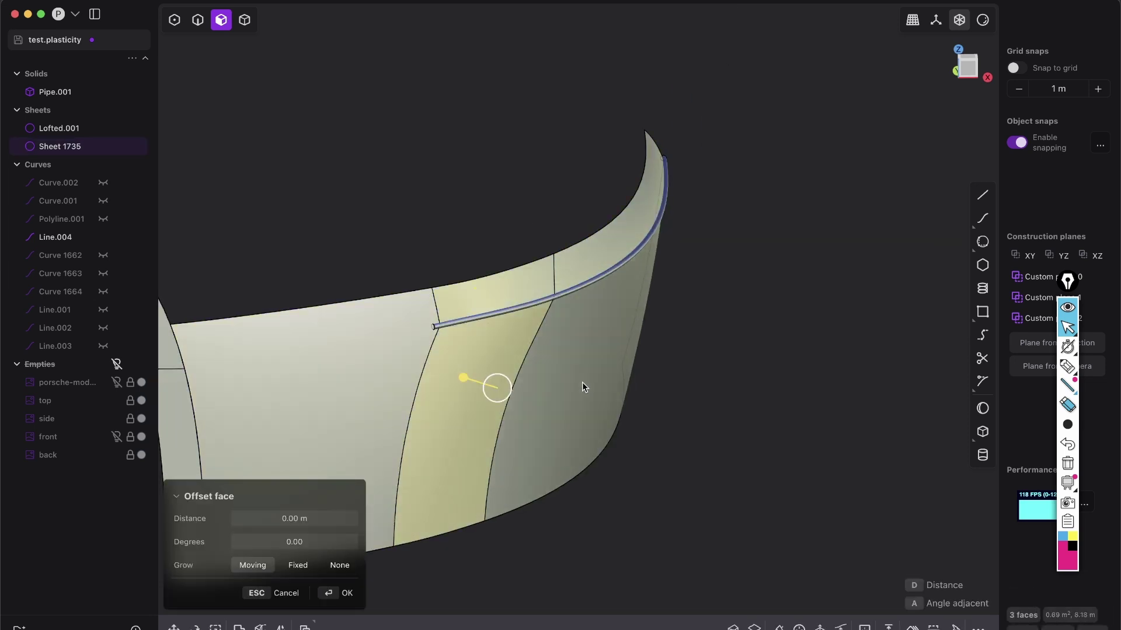
left_click(582, 380, "shift")
key("space")
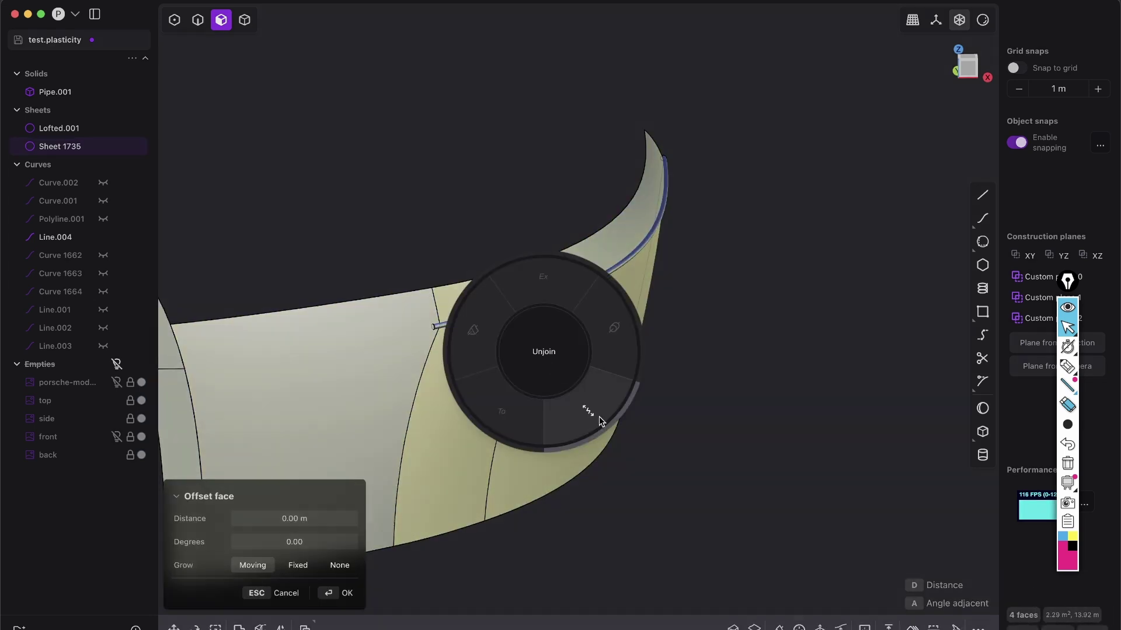
left_click(601, 421)
middle_click_drag(505, 358, 447, 397)
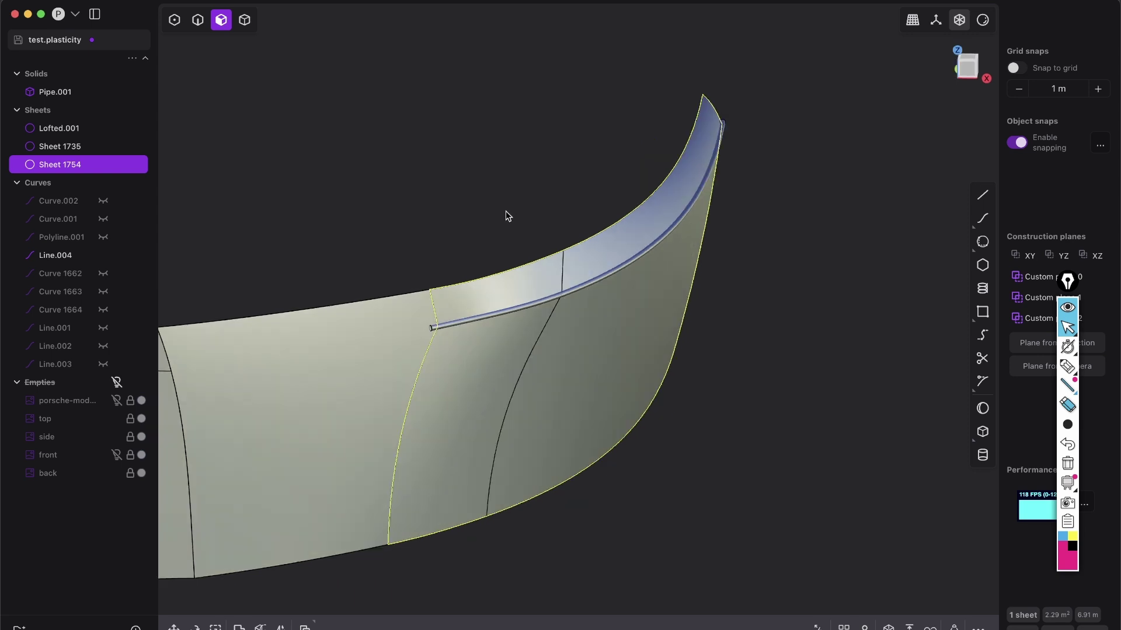
left_click(504, 212)
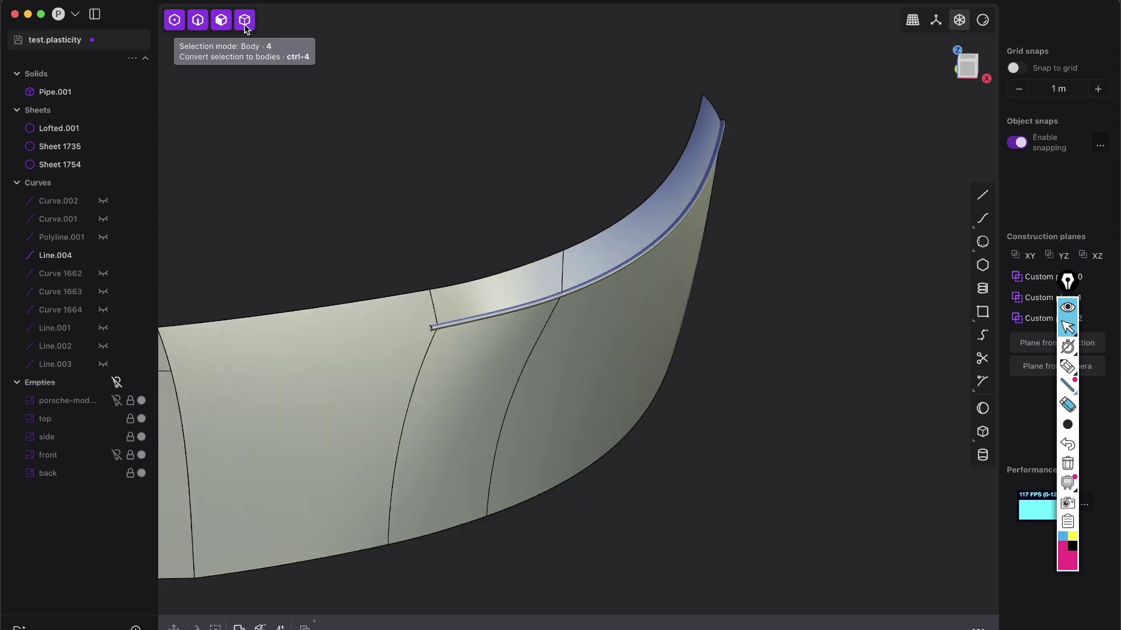
- Cut the pipe out of the unjoined sheet with a Boolean difference to open a gap along the crease
left_click(601, 257)
scroll(716, 163, "up", 5)
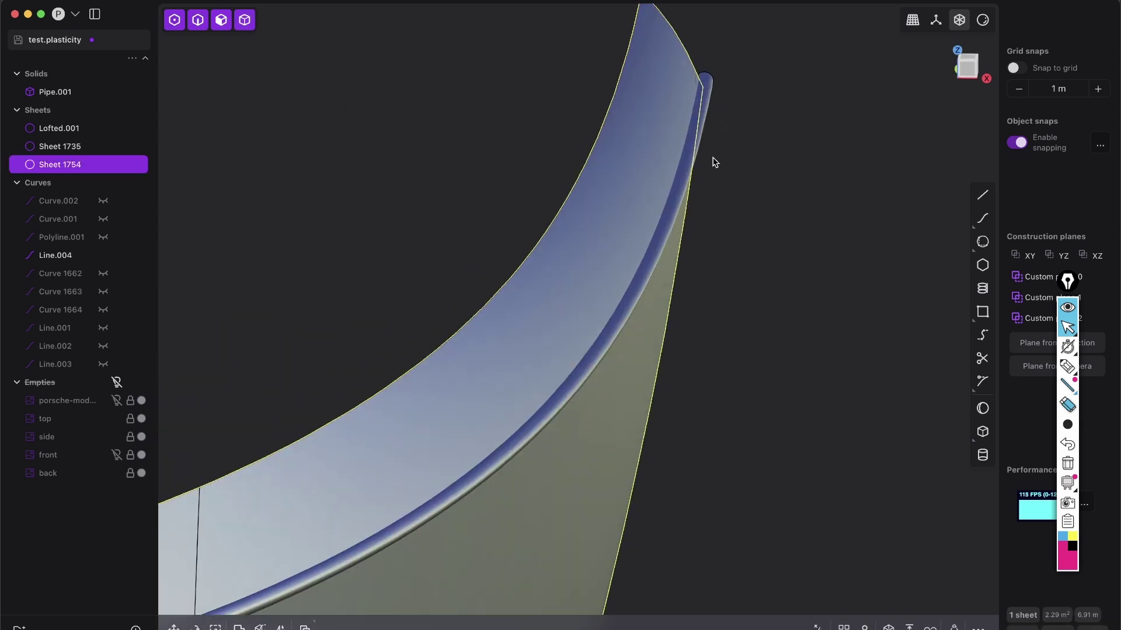
left_click(710, 87, "shift")
scroll(656, 313, "down", 6)
key("q")
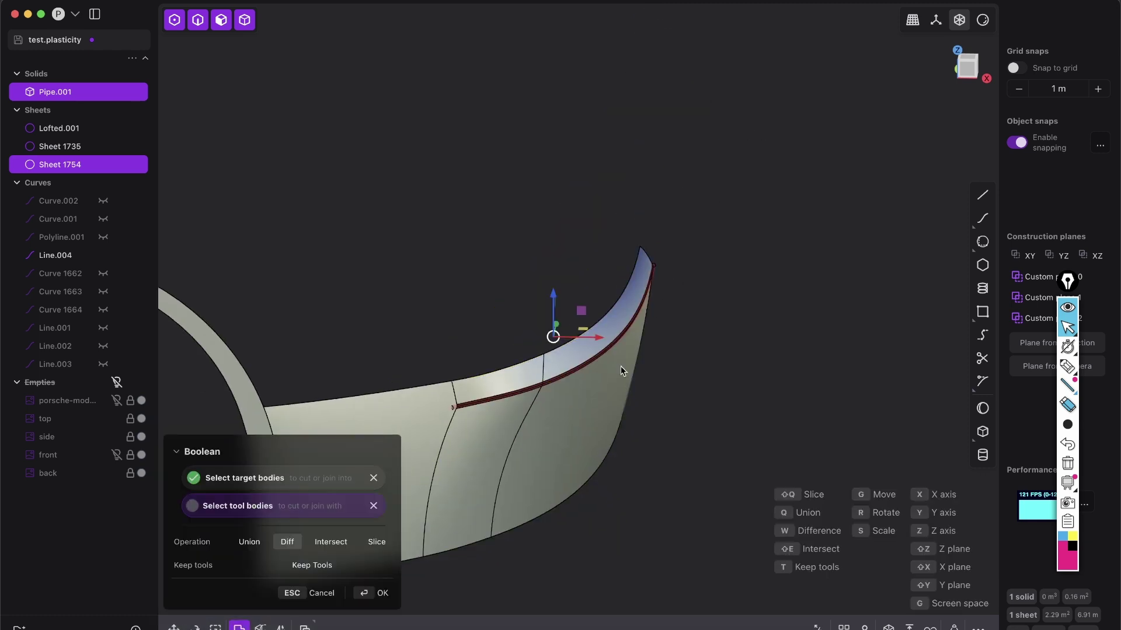
middle_click_drag(623, 370, 587, 338)
left_click(379, 598)
- Join the two cut sheets back to the main panel sheet
middle_click_drag(508, 408, 518, 380, "shift")
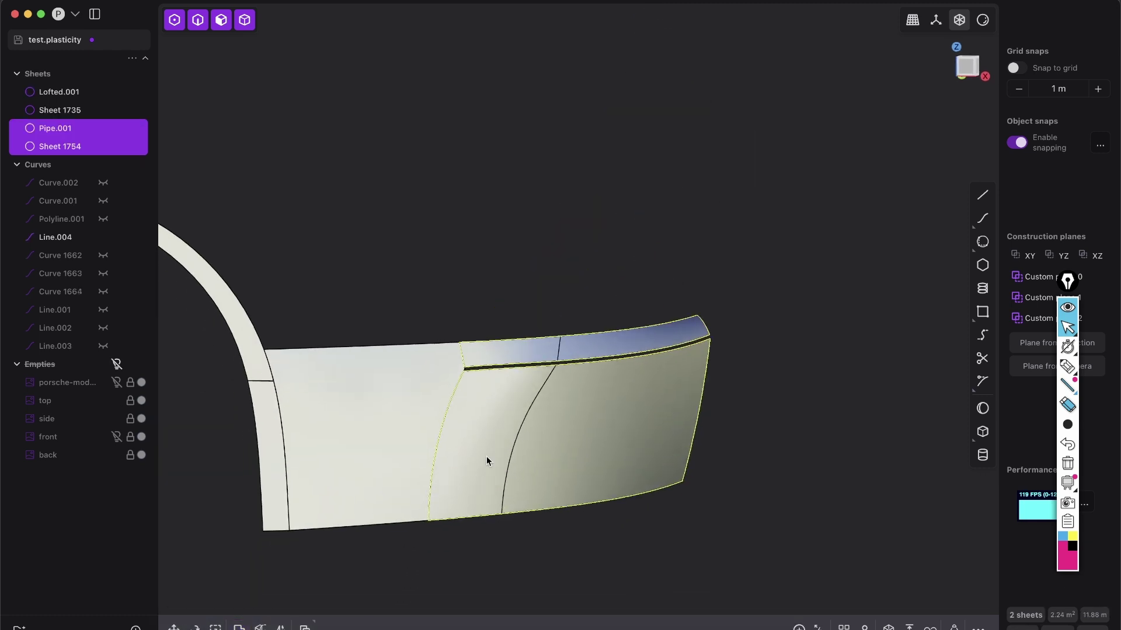
key("j")
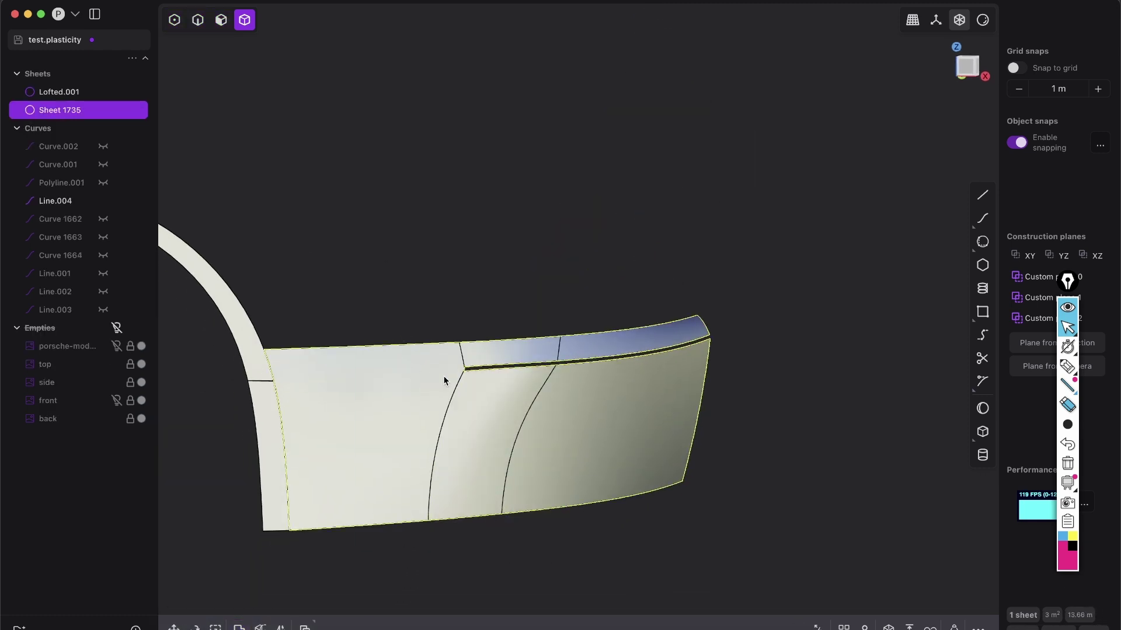
- Loft a strip between the upper and lower edges of the gap's curved end section to close it
left_click(457, 290)
scroll(455, 384, "up", 6)
middle_click_drag(475, 401, 738, 331)
key("2")
left_click(739, 325)
key("e")
middle_click_drag(767, 376, 647, 405, "shift")
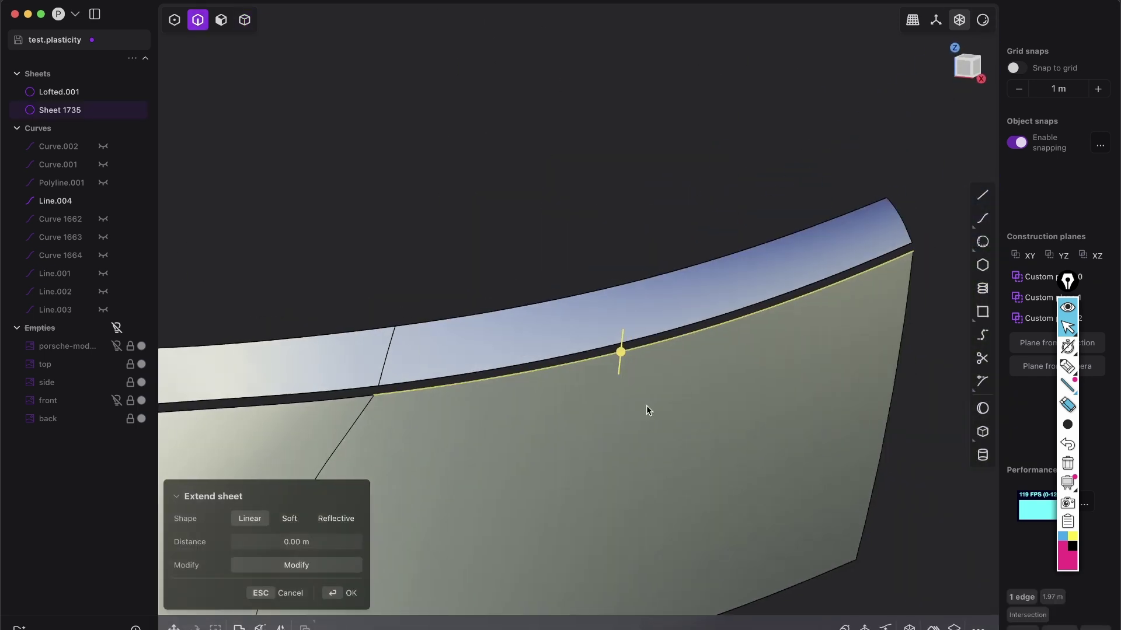
left_click(729, 313, "shift")
middle_click_drag(729, 313, 762, 322)
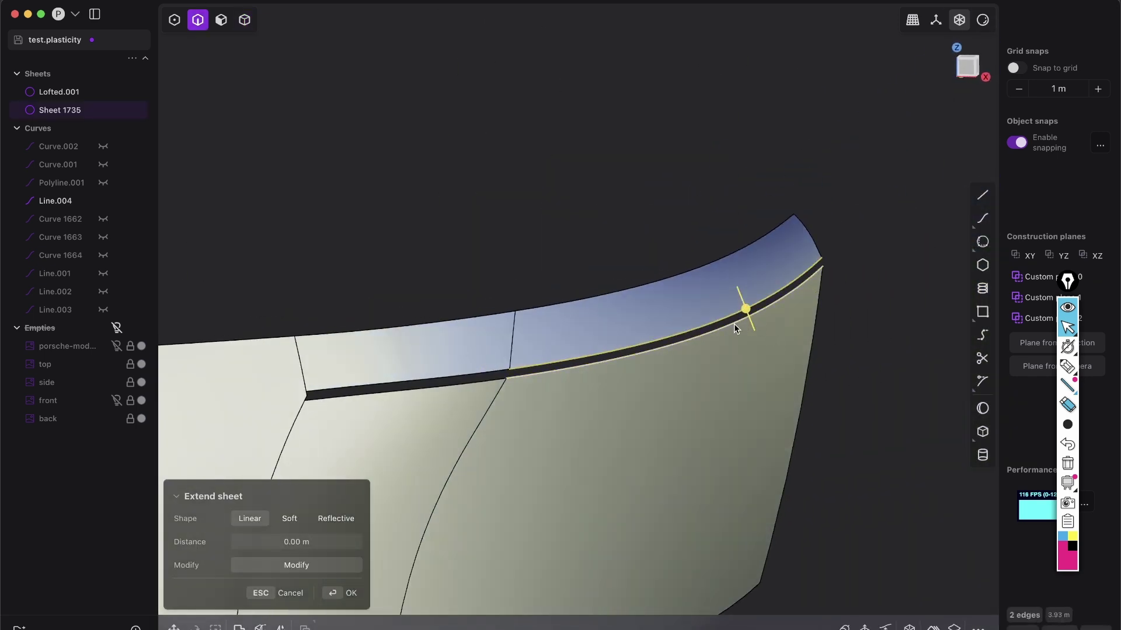
key("l")
scroll(728, 327, "up", 3)
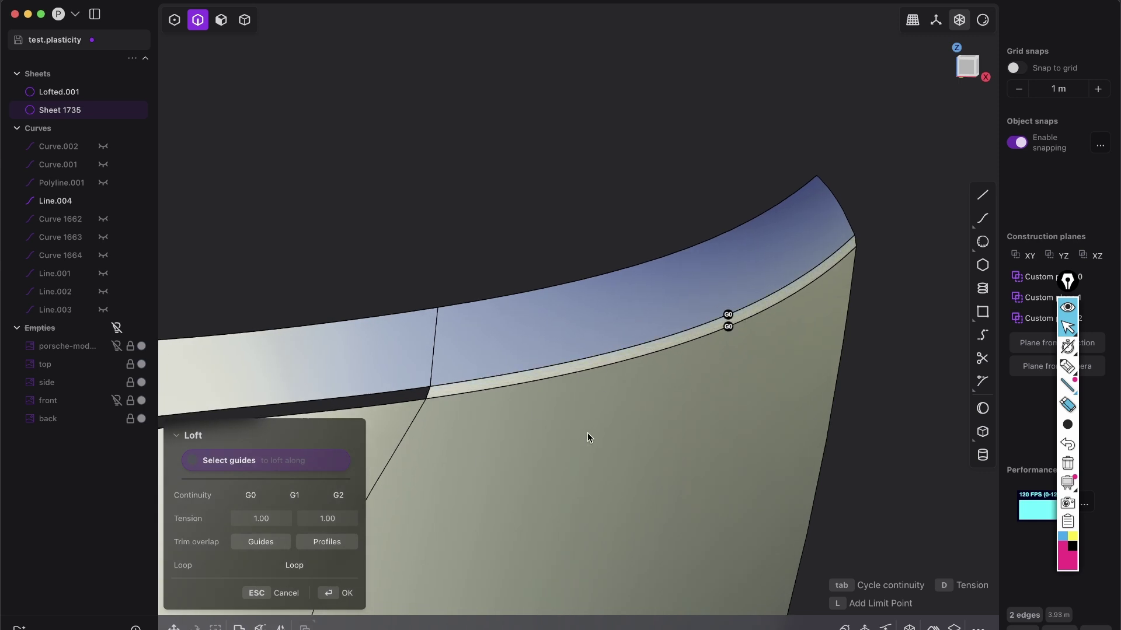
left_click(340, 593)
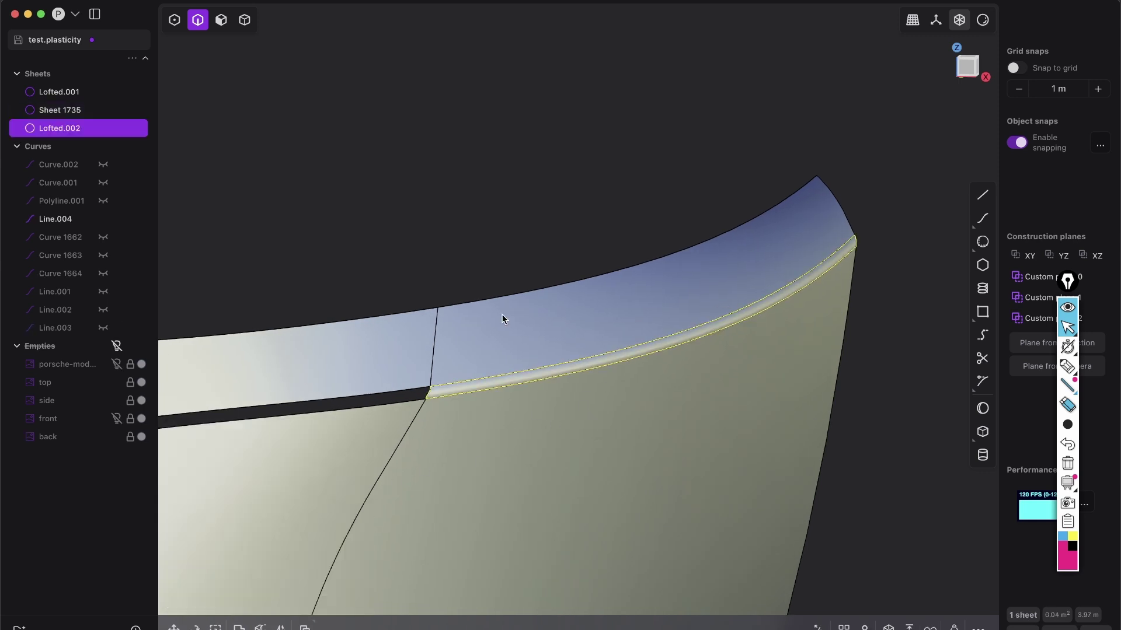
- Check the new strip with the edges hidden and join it to the main panel sheet
left_click(506, 309)
key("super+e")
left_click(778, 553)
key("shift+e")
scroll(631, 432, "down", 2)
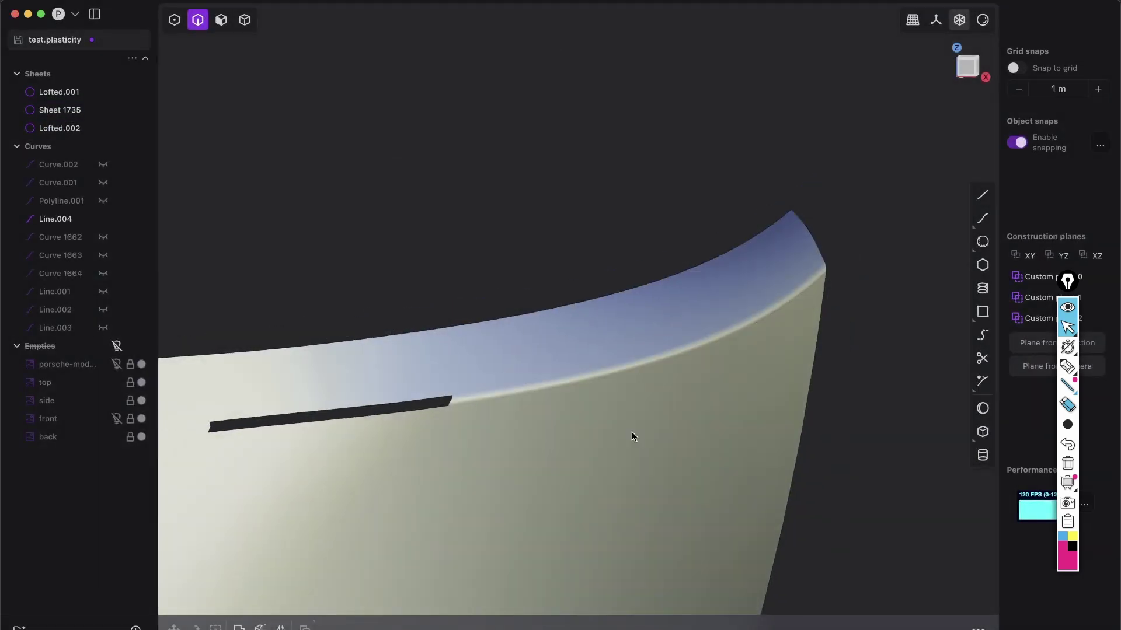
middle_click_drag(631, 432, 609, 565)
scroll(551, 596, "up", 8)
middle_click_drag(551, 544, 645, 402)
key("4")
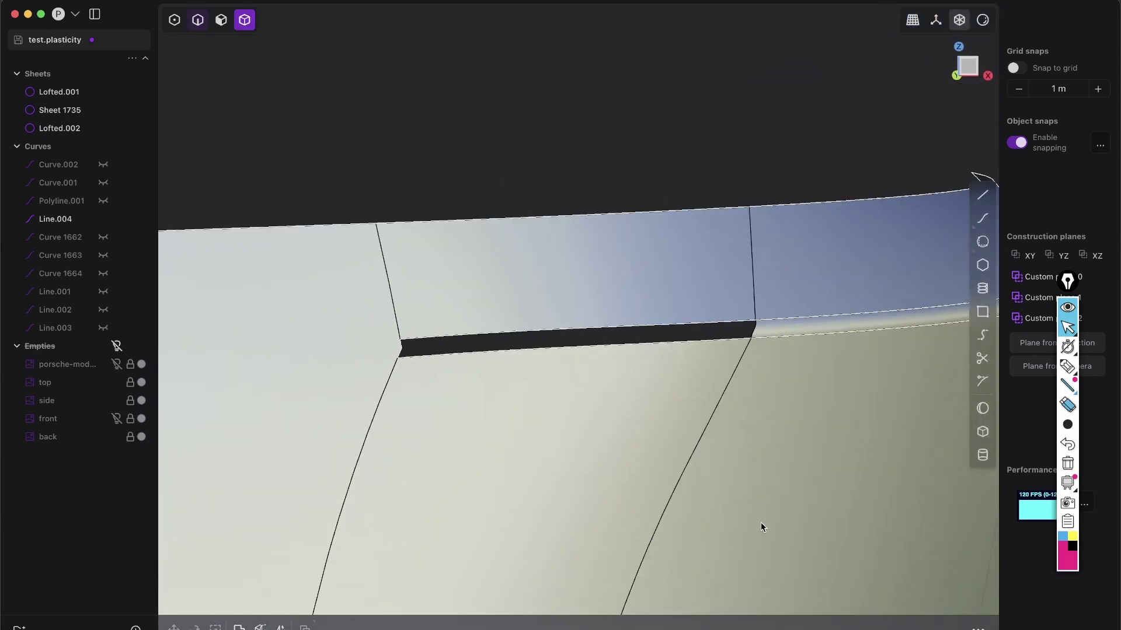
left_click_drag(800, 427, 629, 252)
key("j")
- Bridge the seam edges above and below the closed end of the remaining gap with a G2 curve at both ends
key("2")
left_click(620, 328)
key("e")
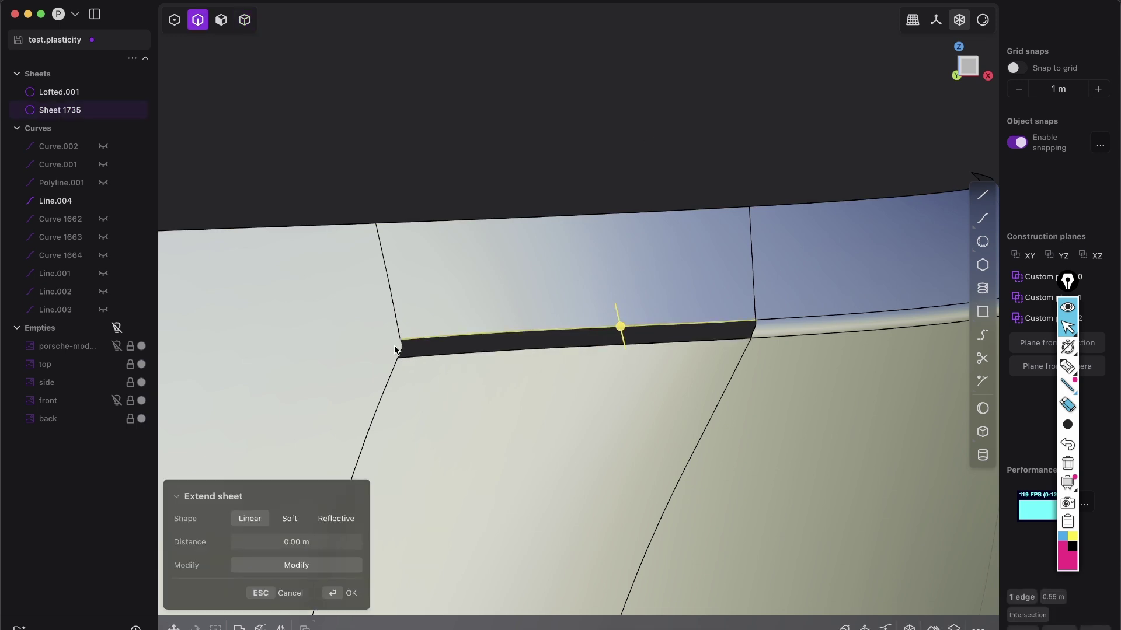
middle_click_drag(402, 354, 396, 353)
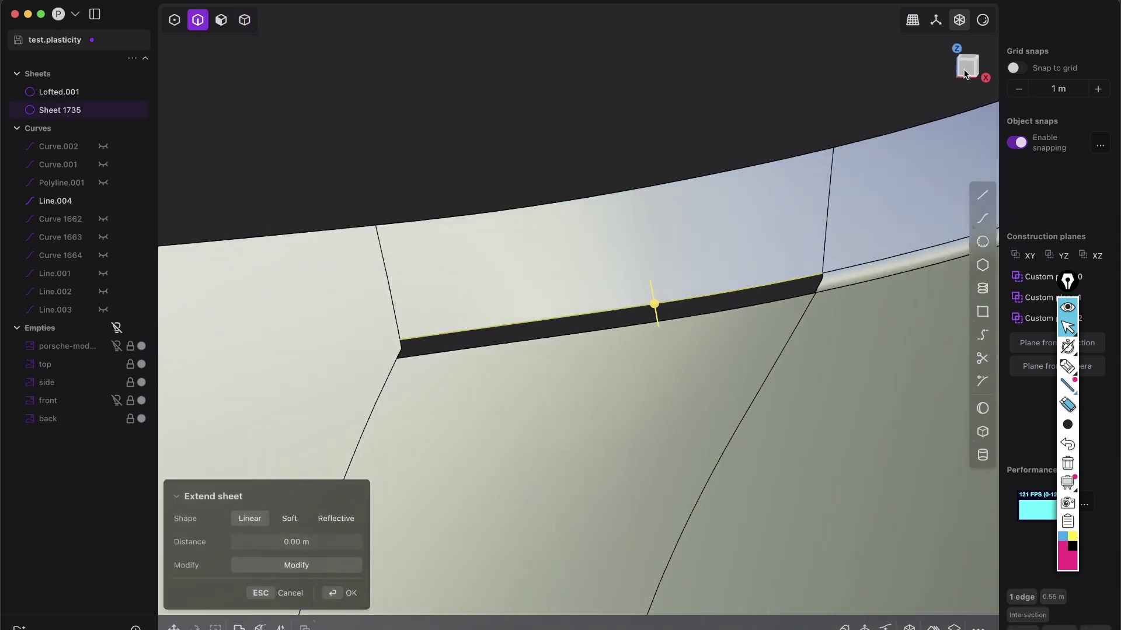
left_click(964, 72)
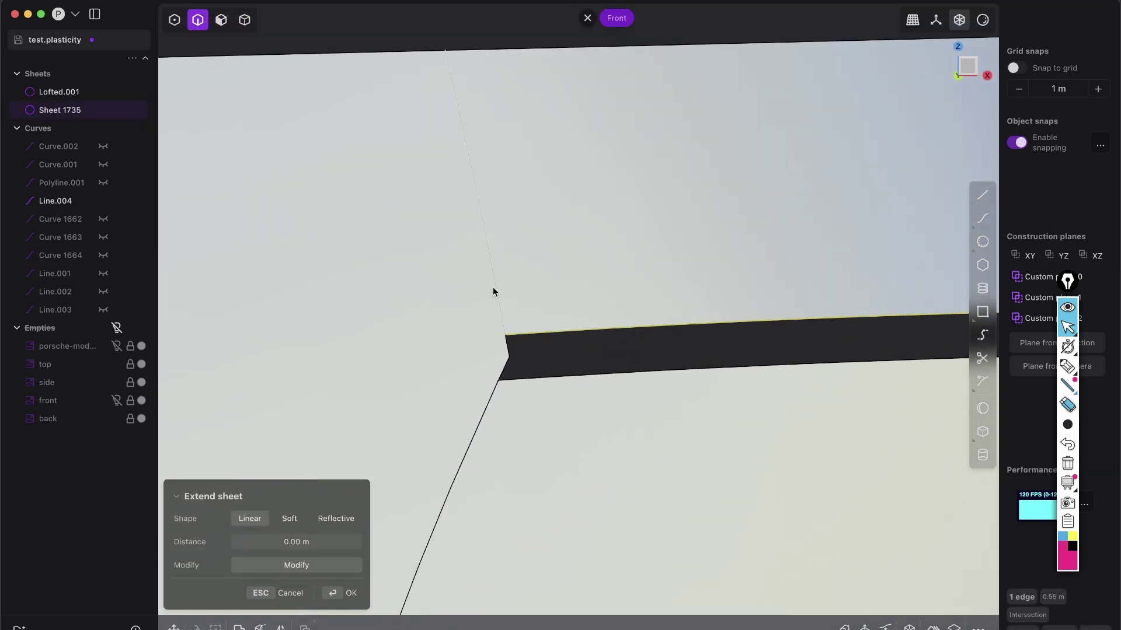
left_click(495, 283)
key("f")
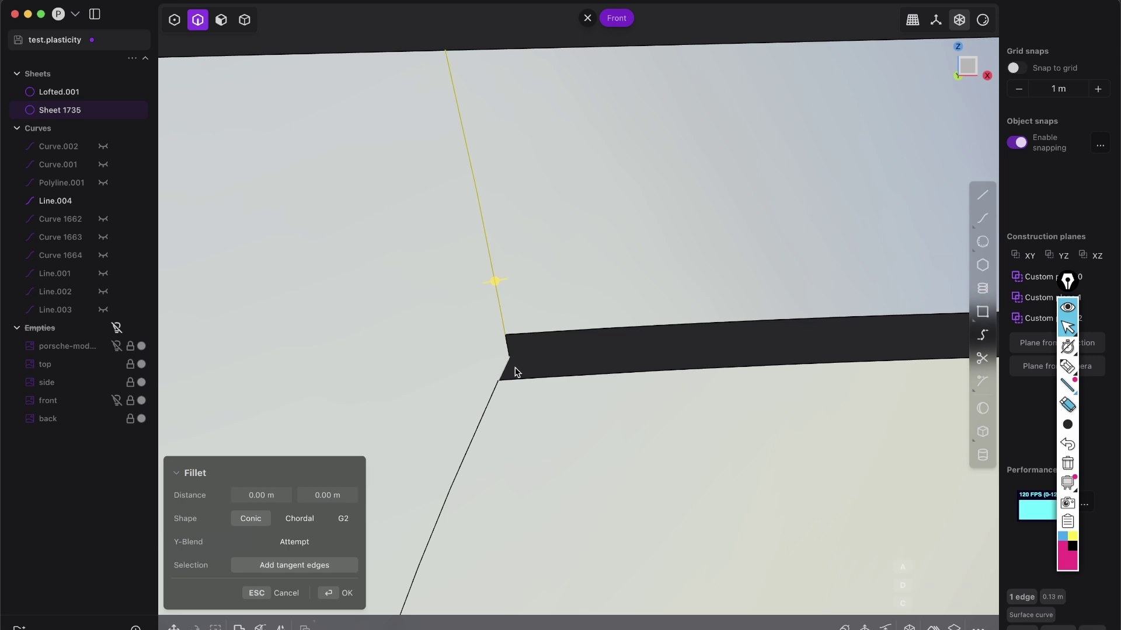
left_click(475, 443)
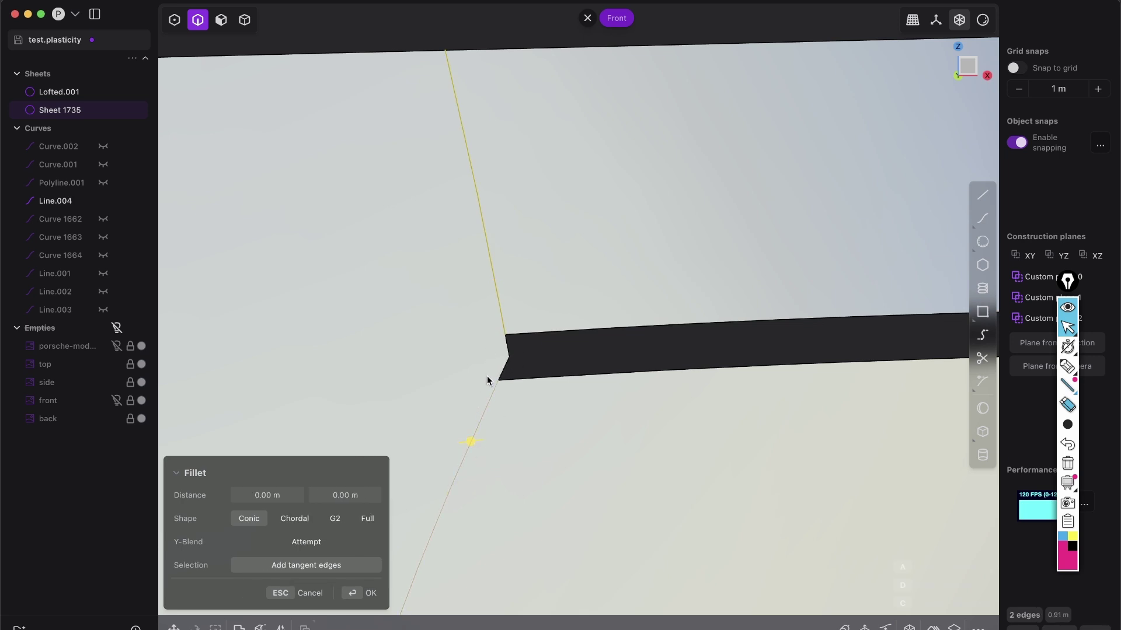
key("b")
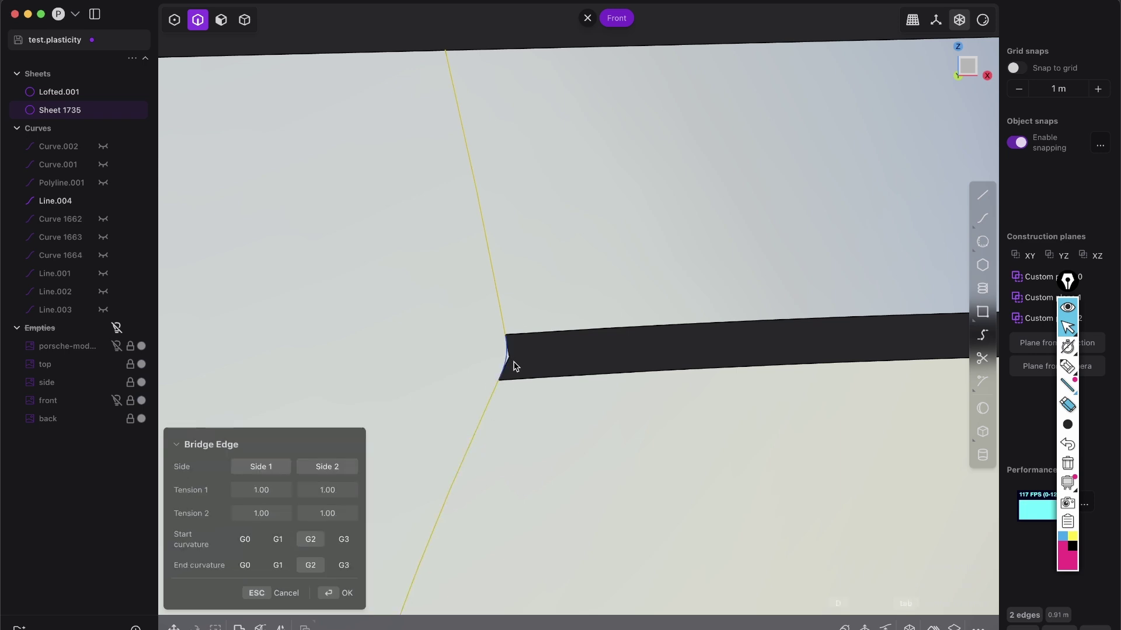
scroll(513, 363, "up", 3)
scroll(478, 368, "up", 2)
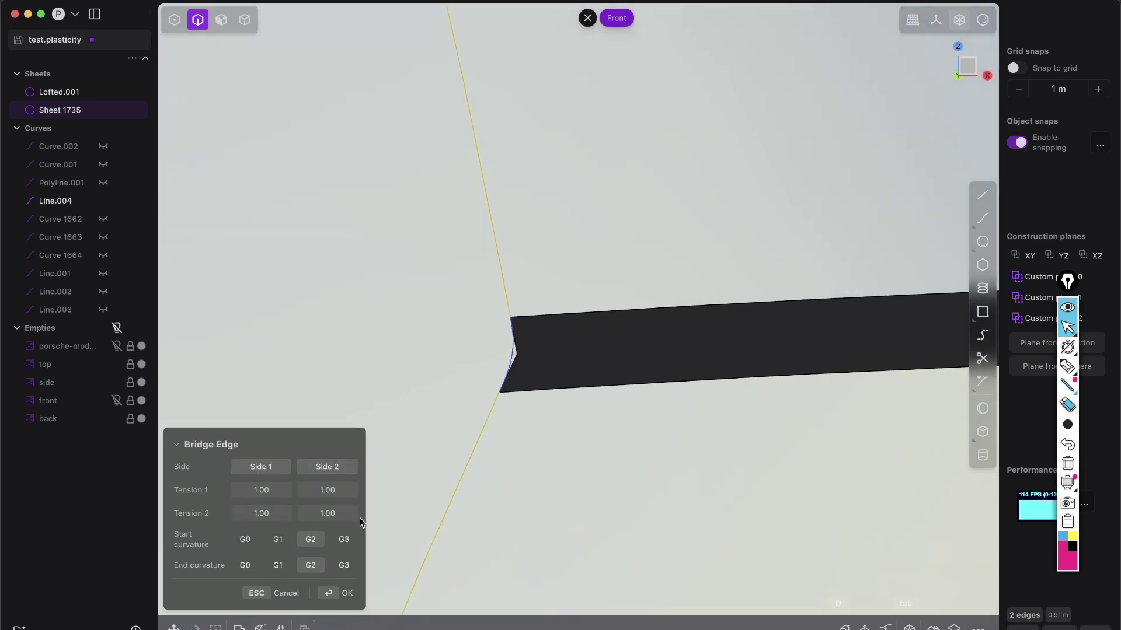
left_click(349, 595)
- Cut the main sheet with the bridge curve and delete the leftover sliver and the curve to round the gap's end
key("c")
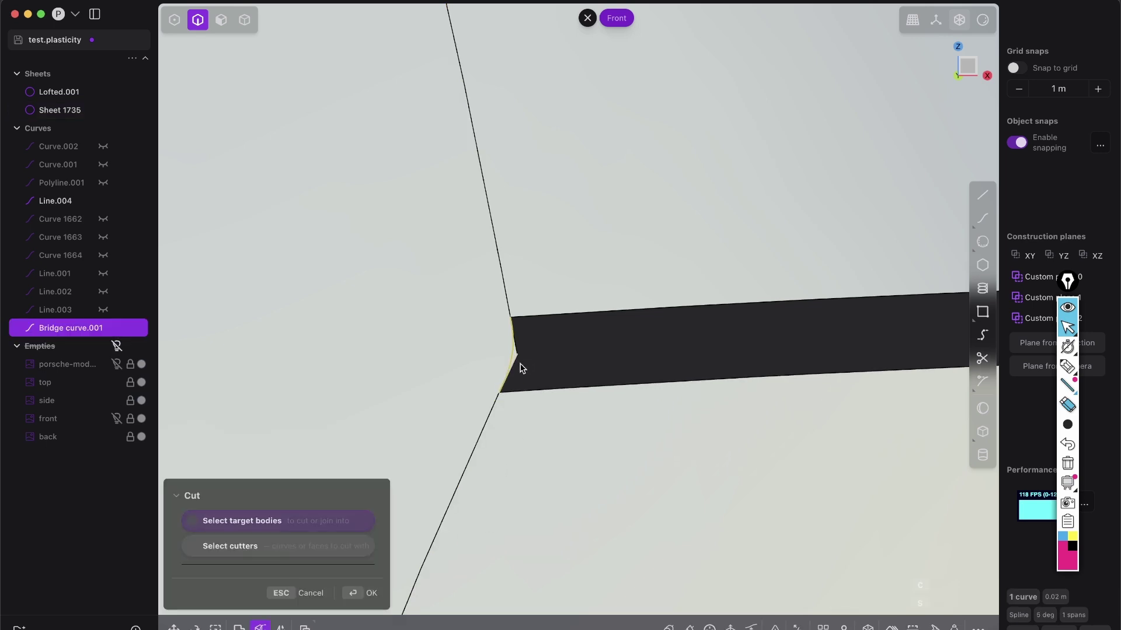
left_click(497, 362)
key("Return")
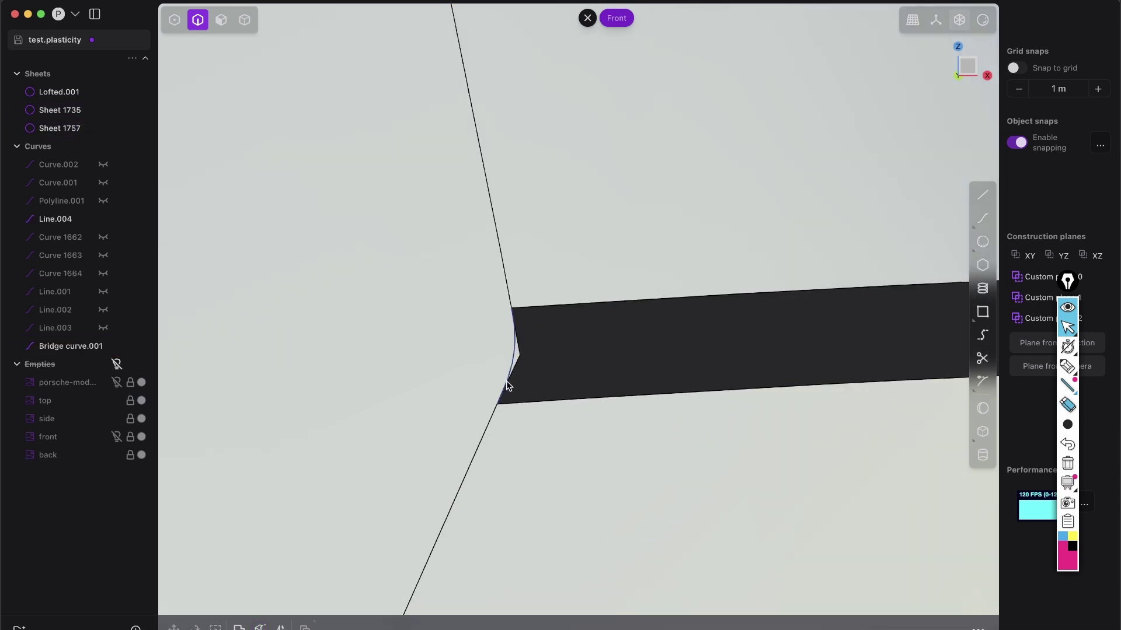
scroll(525, 373, "up", 3)
key("Delete")
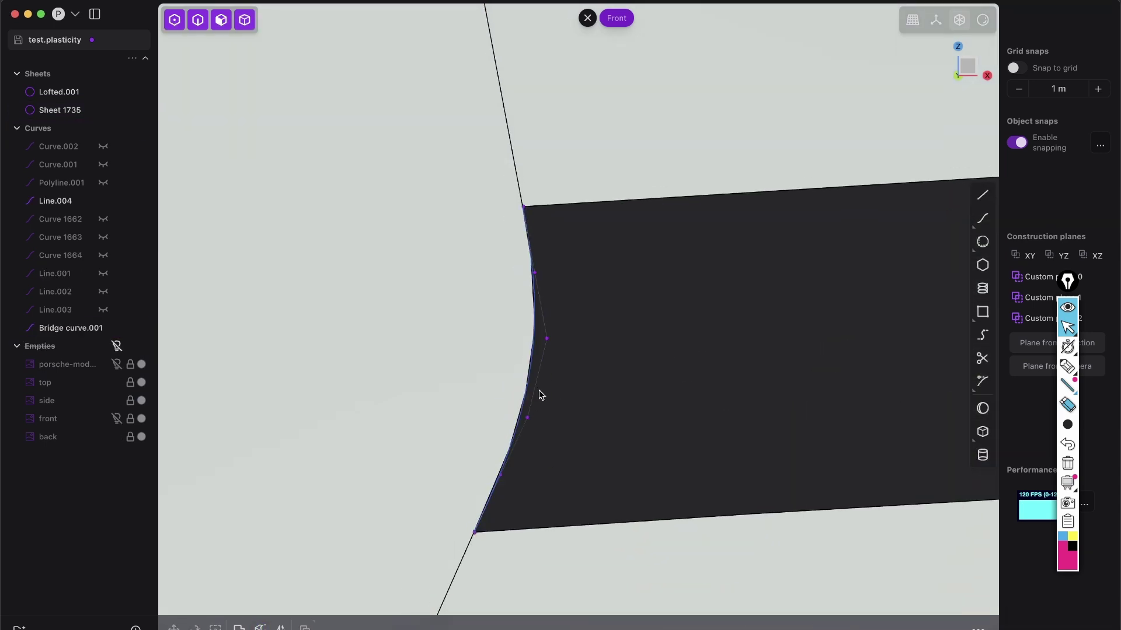
scroll(555, 292, "down", 8)
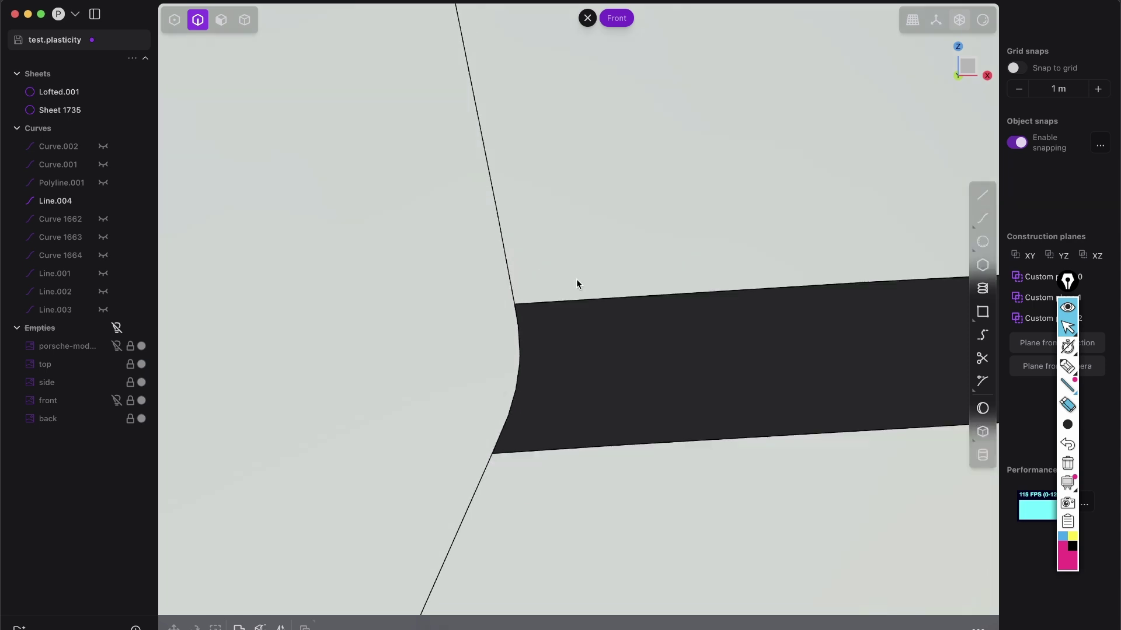
- Loft a G1 patch between the remaining gap's short end edges, guided by its two long edges, and join it to the panel sheet
middle_click_drag(585, 367, 446, 447, "shift")
scroll(446, 447, "down", 7)
middle_click_drag(549, 349, 520, 482)
middle_click_drag(413, 475, 437, 341, "shift")
scroll(437, 341, "up", 5)
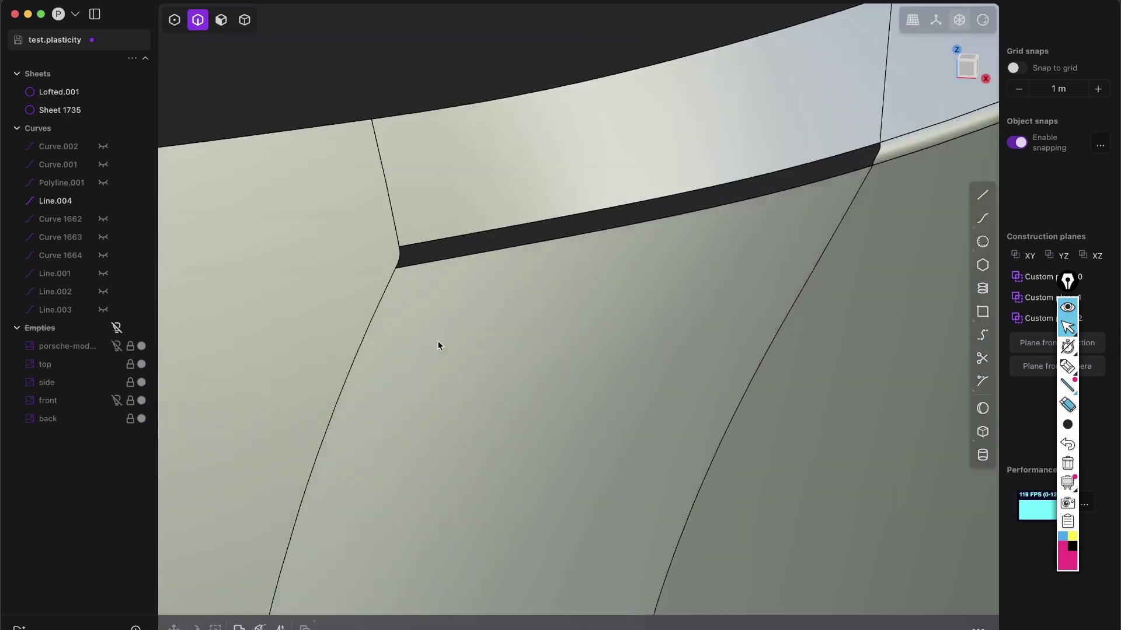
middle_click_drag(421, 257, 356, 363, "shift")
middle_click_drag(635, 316, 727, 213)
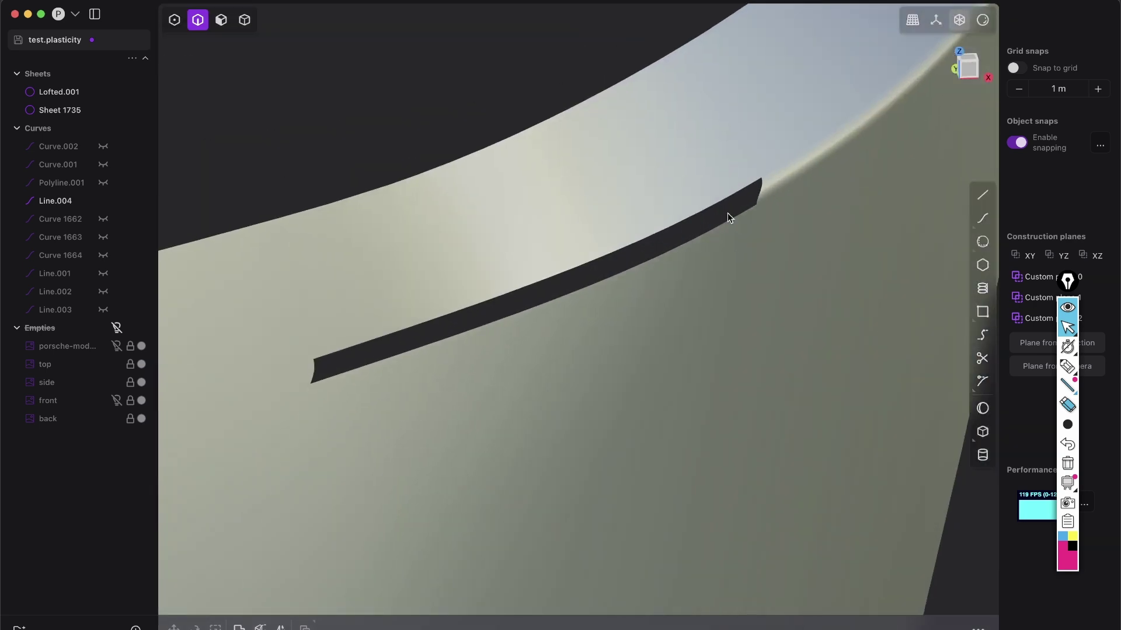
left_click(761, 197)
key("e")
key("l")
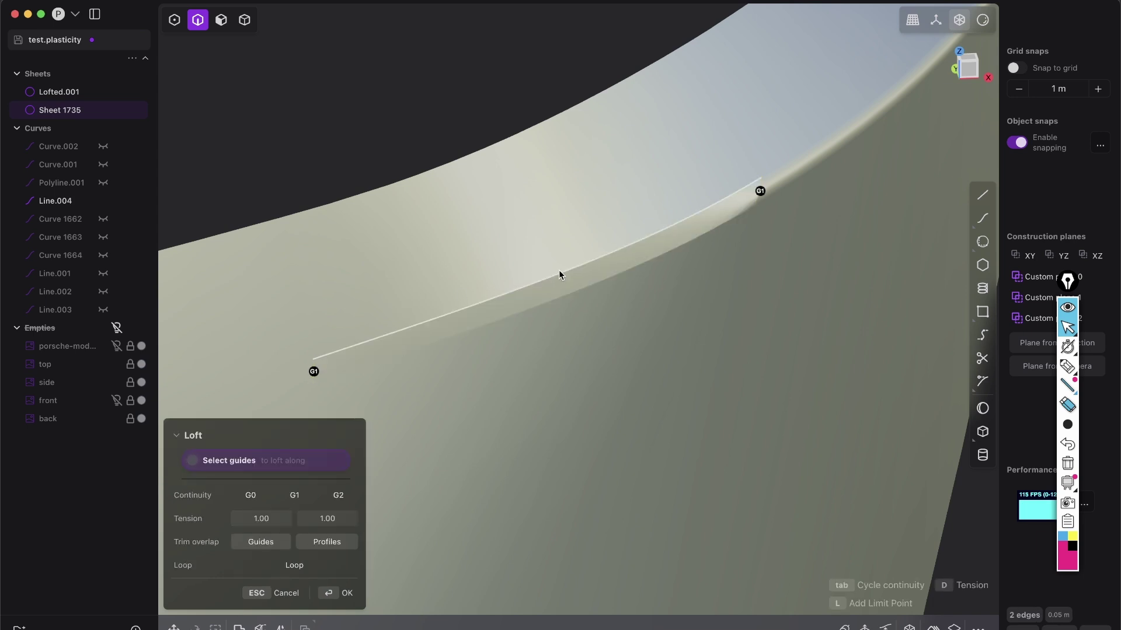
left_click(558, 271)
middle_click_drag(577, 292, 672, 285)
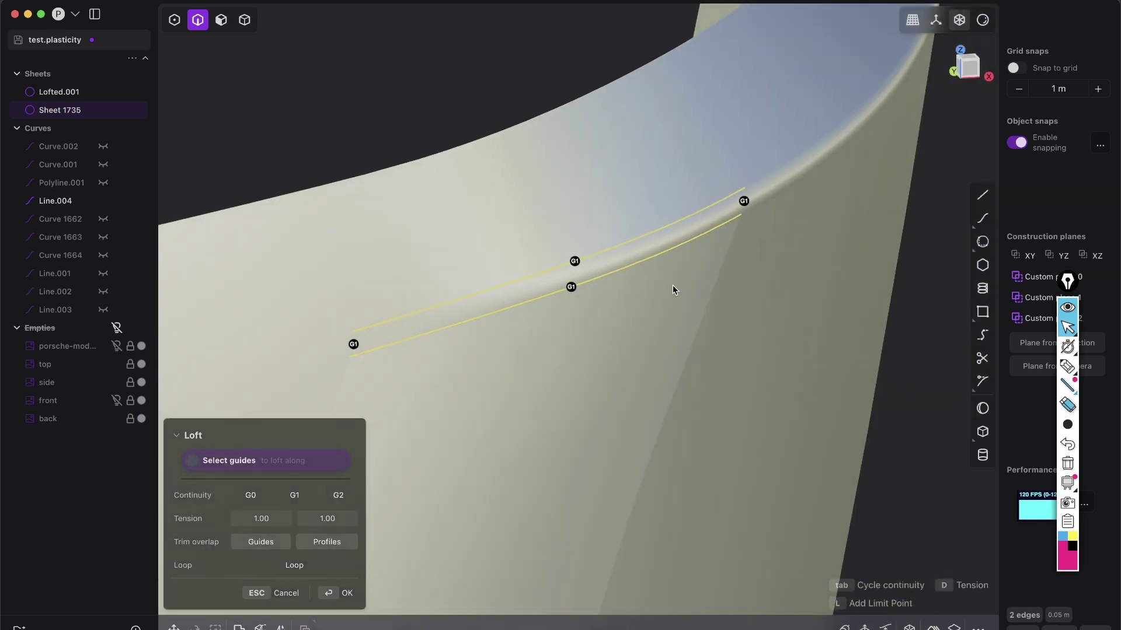
key("Return")
scroll(847, 352, "down", 5)
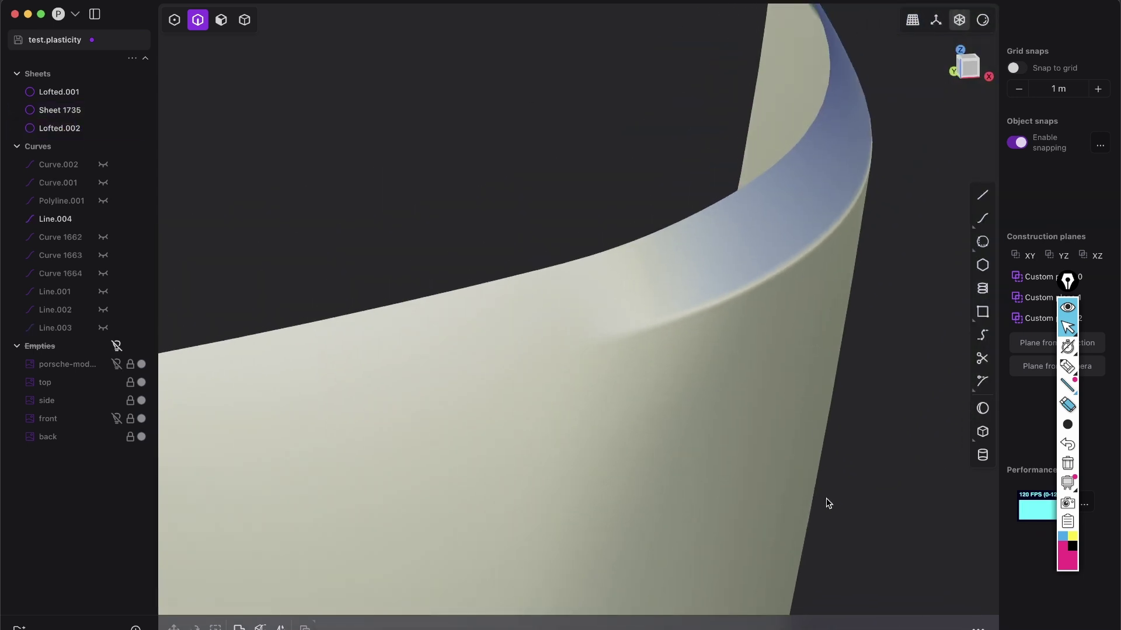
key("j")
- Change the viewport display mode and examine the finished crease blend across the panel
scroll(696, 350, "down", 10)
middle_click_drag(695, 355, 566, 364)
left_click(982, 20)
scroll(616, 385, "up", 5)
middle_click_drag(614, 401, 650, 375)
scroll(754, 318, "up", 5)
scroll(673, 250, "down", 5)
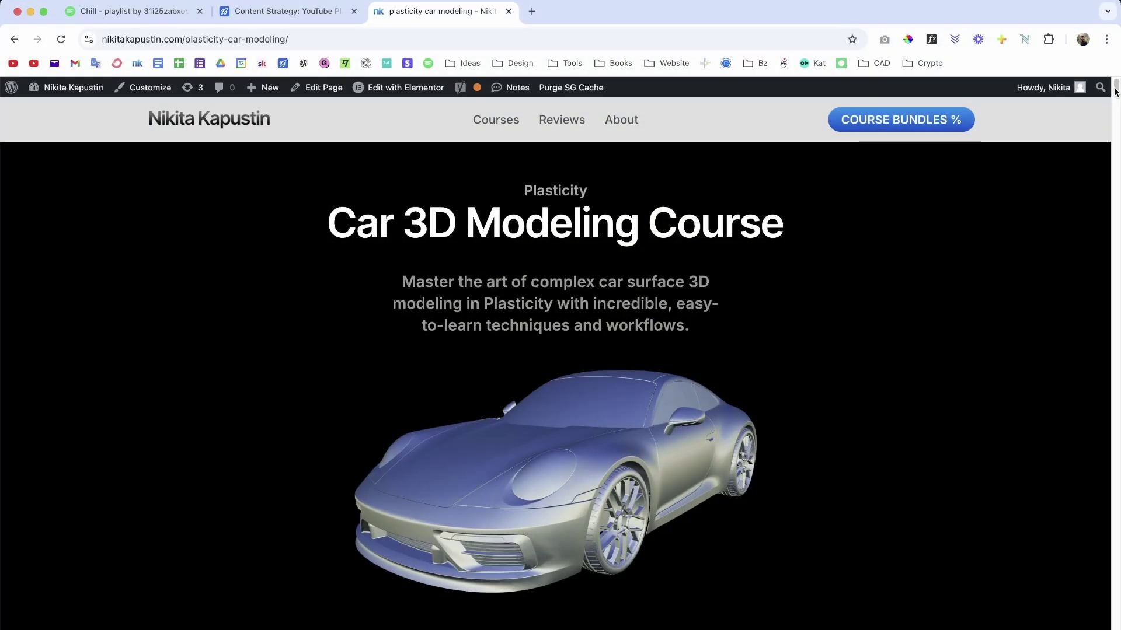
- Switch to the browser and look through the Plasticity Car 3D Modeling Course page down to its enrollment section
scroll(1116, 96, "down", 3)
scroll(1116, 96, "down", 10)
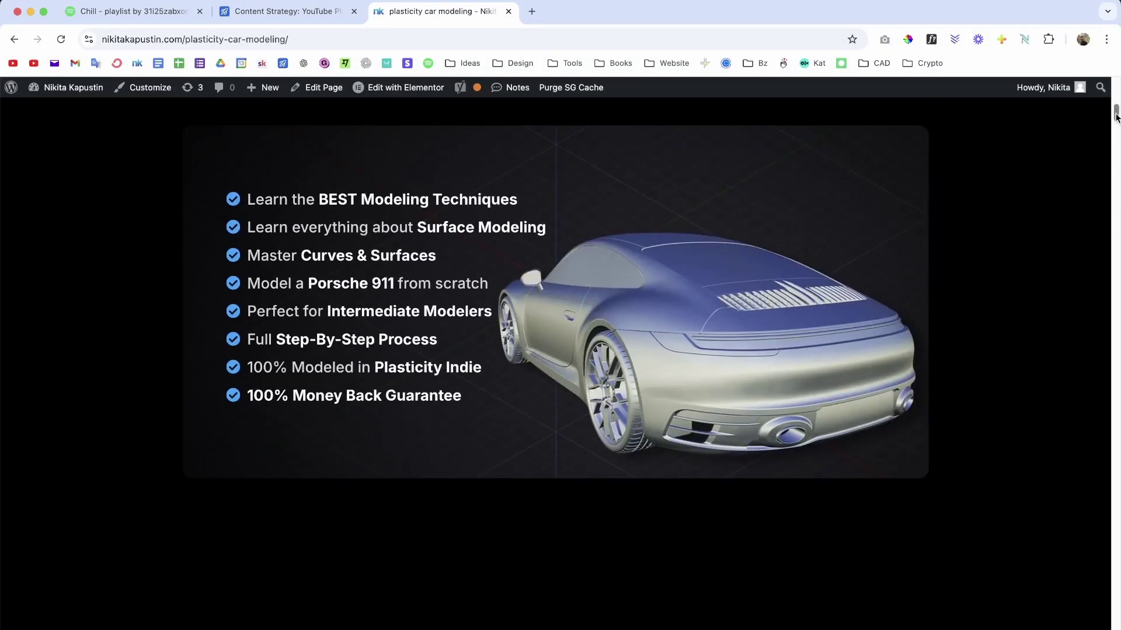
scroll(1119, 140, "down", 15)
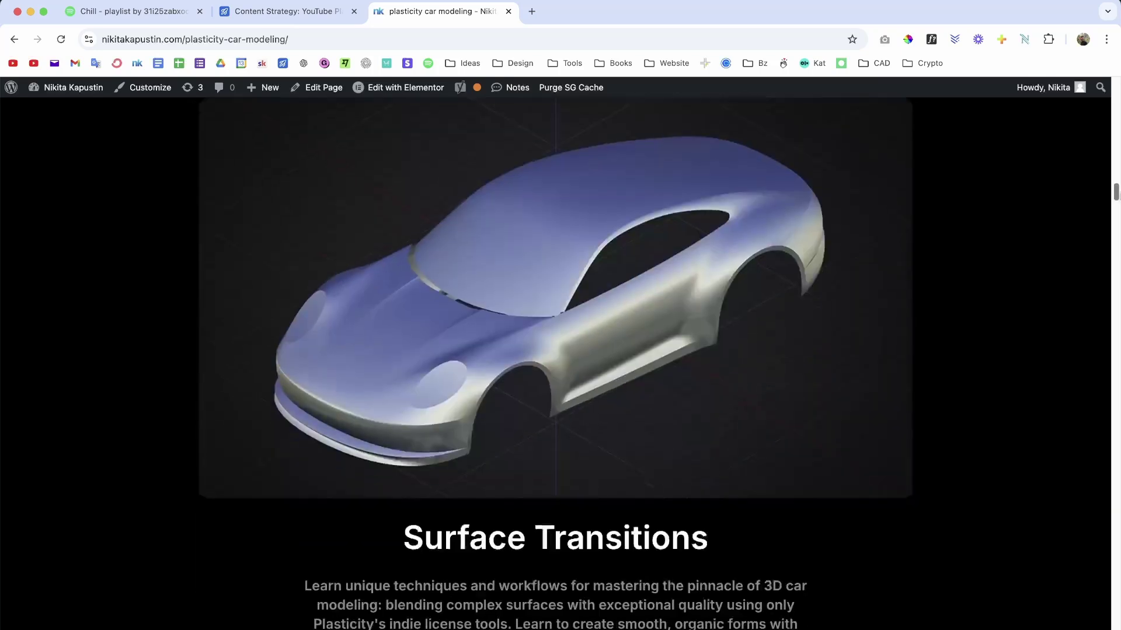
left_click_drag(1116, 192, 1083, 315)
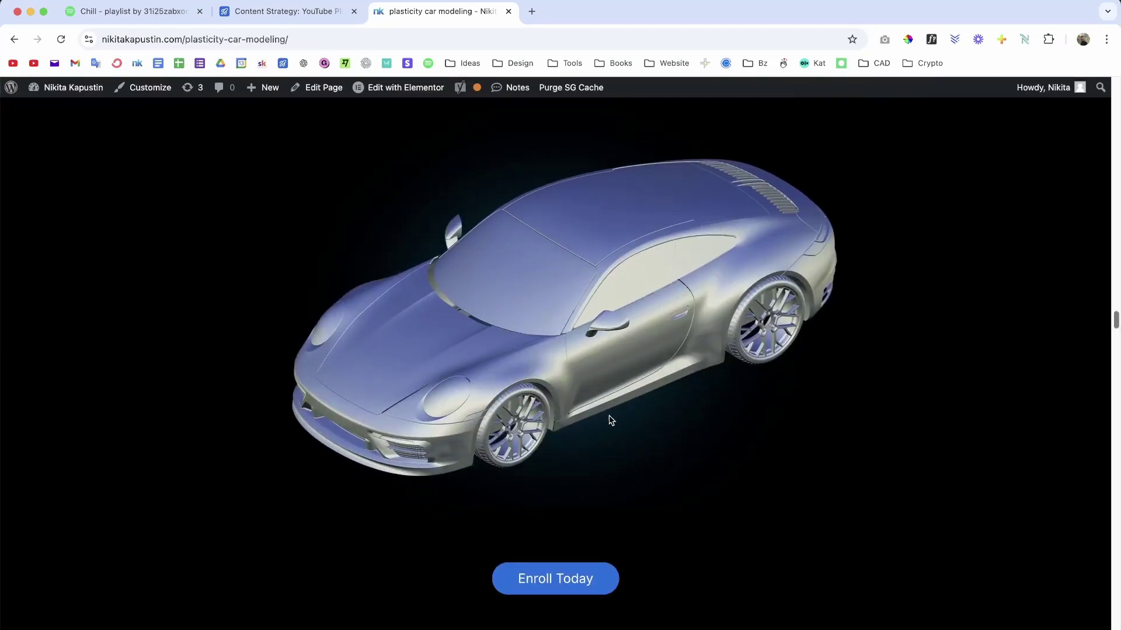